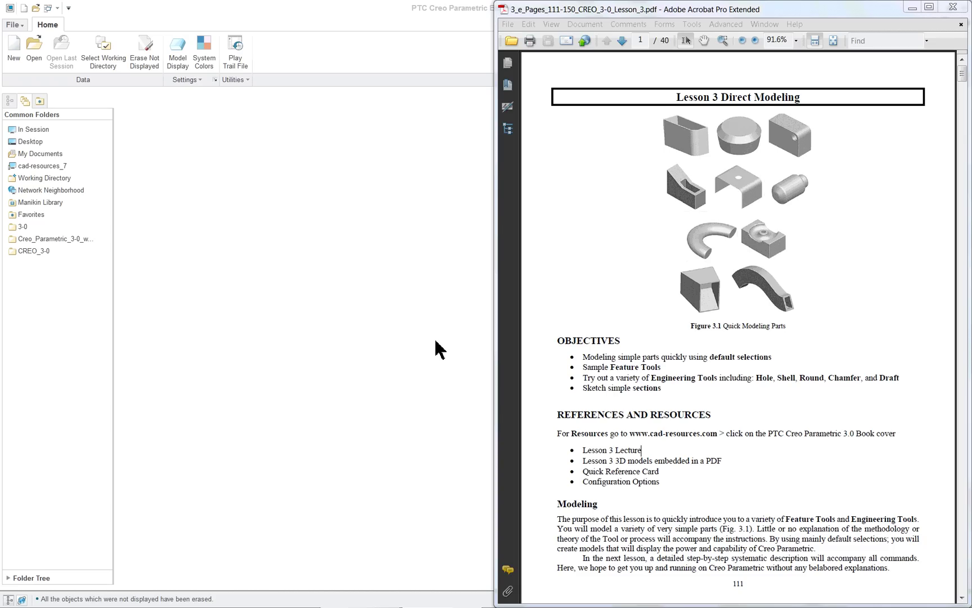
Step: Dismiss the Reading Order prompt and scroll the Lesson 3 PDF to page 113's part-setup steps
{"action": "left_click", "coordinate": [601, 315]}
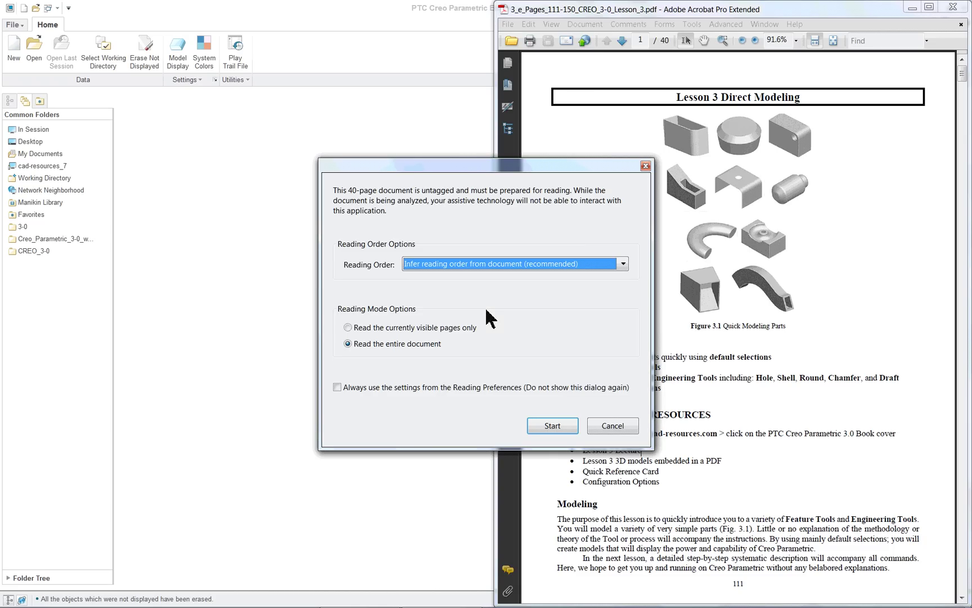
{"action": "left_click", "coordinate": [612, 426]}
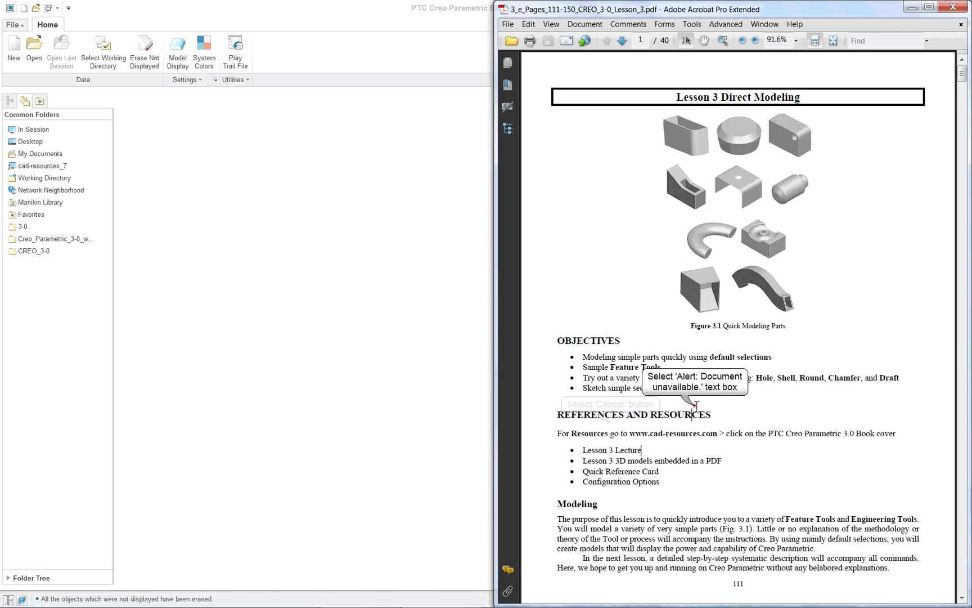
{"action": "scroll", "coordinate": [676, 384], "scroll_direction": "down", "scroll_amount": 3}
{"action": "scroll", "coordinate": [670, 396], "scroll_direction": "down", "scroll_amount": 3}
{"action": "scroll", "coordinate": [671, 394], "scroll_direction": "up", "scroll_amount": 6}
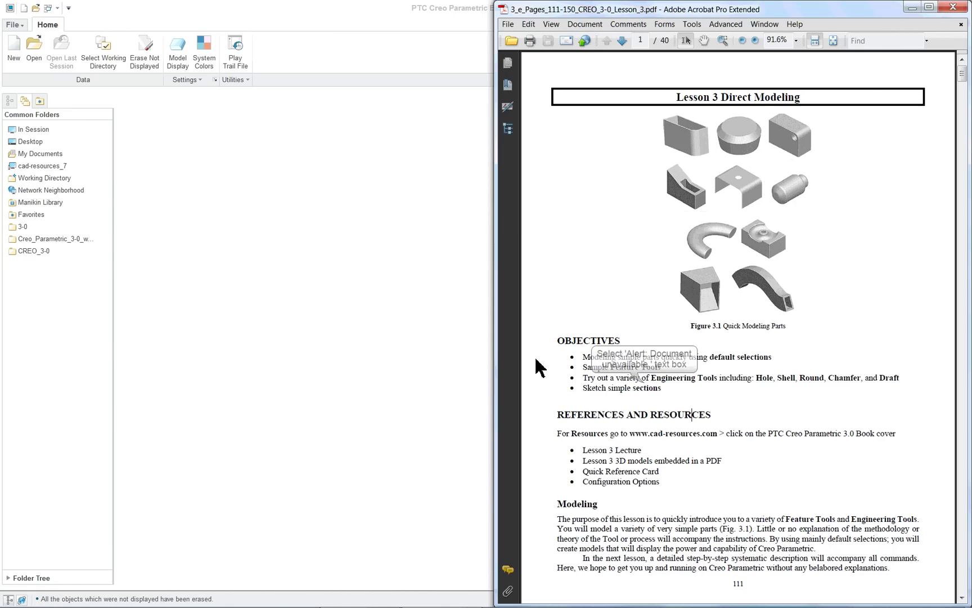
{"action": "scroll", "coordinate": [645, 383], "scroll_direction": "down", "scroll_amount": 10}
{"action": "scroll", "coordinate": [645, 383], "scroll_direction": "down", "scroll_amount": 5}
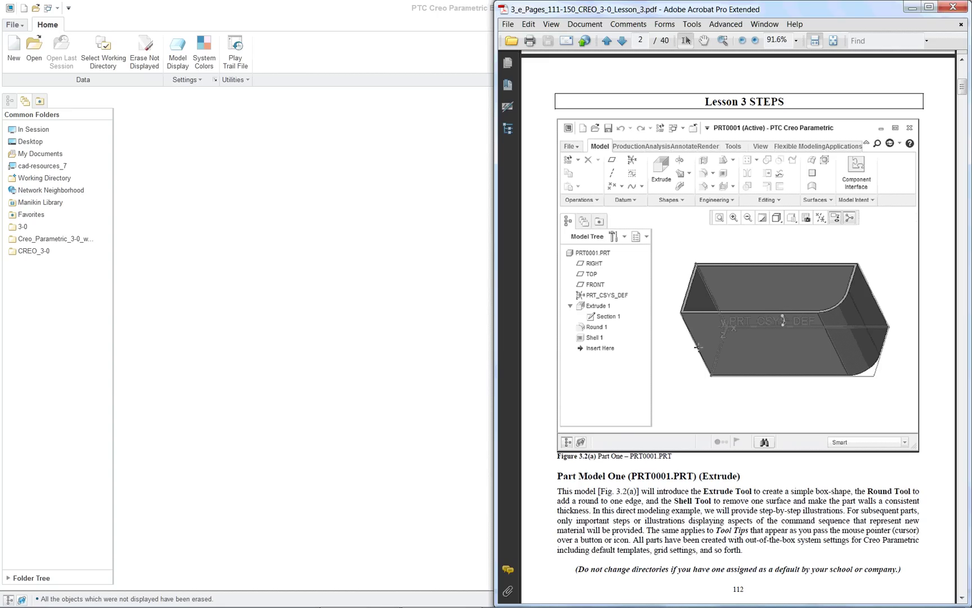
{"action": "scroll", "coordinate": [685, 353], "scroll_direction": "up", "scroll_amount": 3}
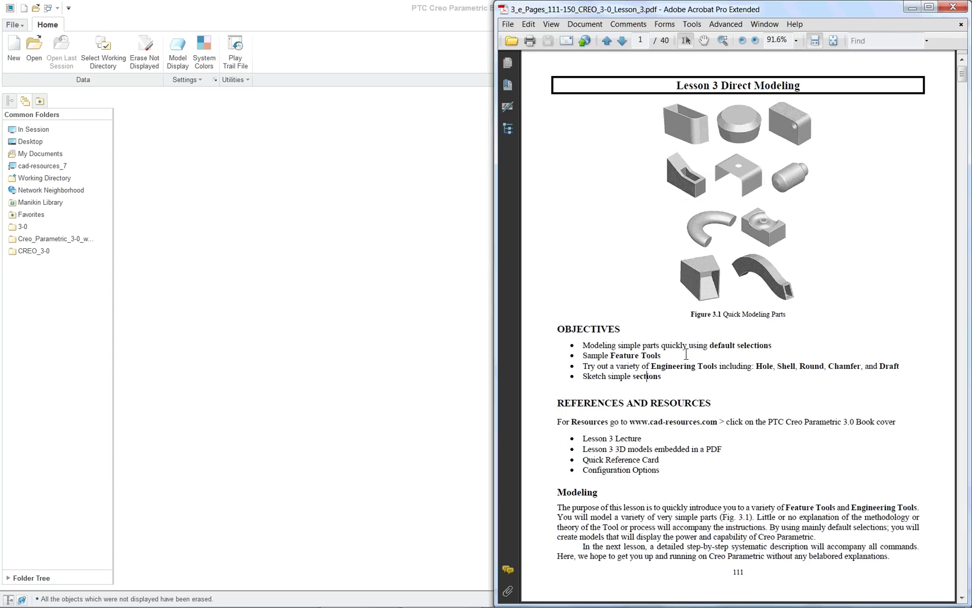
{"action": "scroll", "coordinate": [686, 353], "scroll_direction": "down", "scroll_amount": 3}
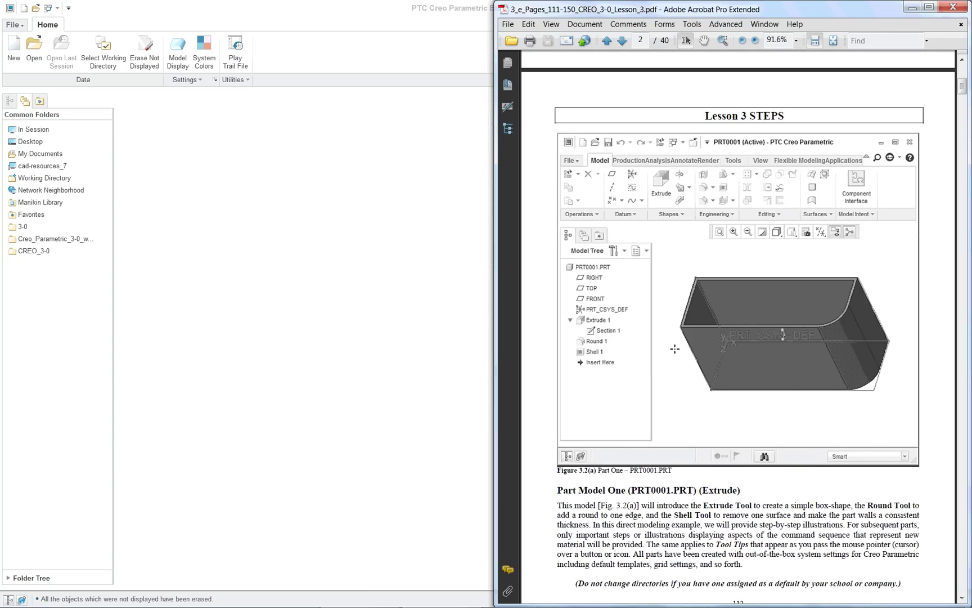
{"action": "scroll", "coordinate": [669, 351], "scroll_direction": "down", "scroll_amount": 2}
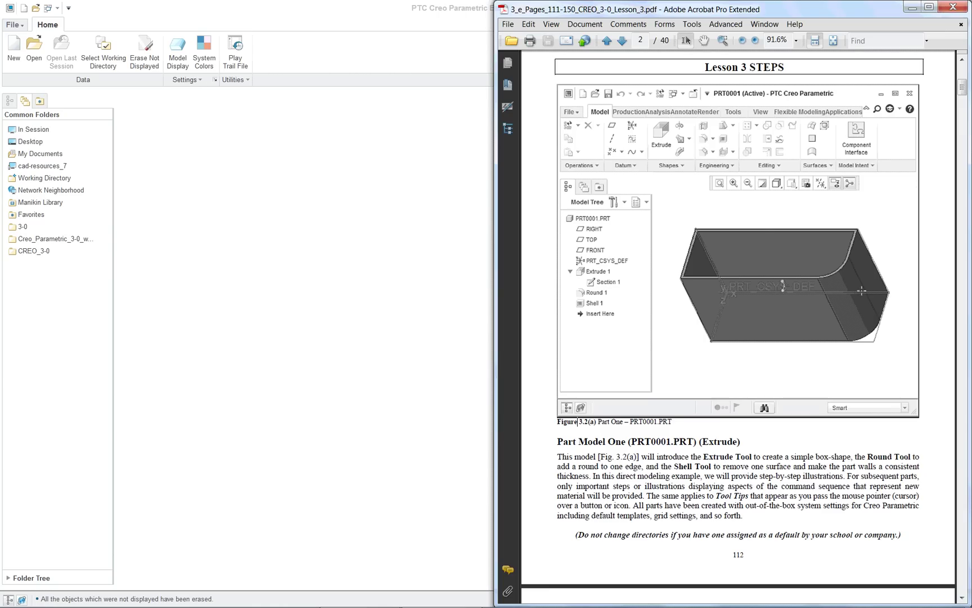
{"action": "scroll", "coordinate": [672, 363], "scroll_direction": "down", "scroll_amount": 10}
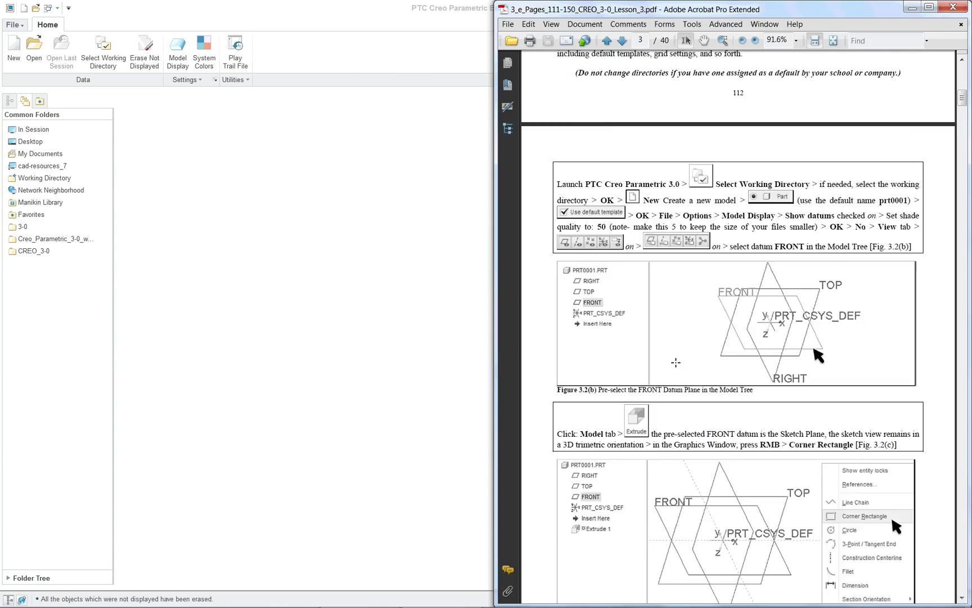
Step: Create a new Part/Solid named prt0011 using the default template
{"action": "left_click", "coordinate": [351, 293]}
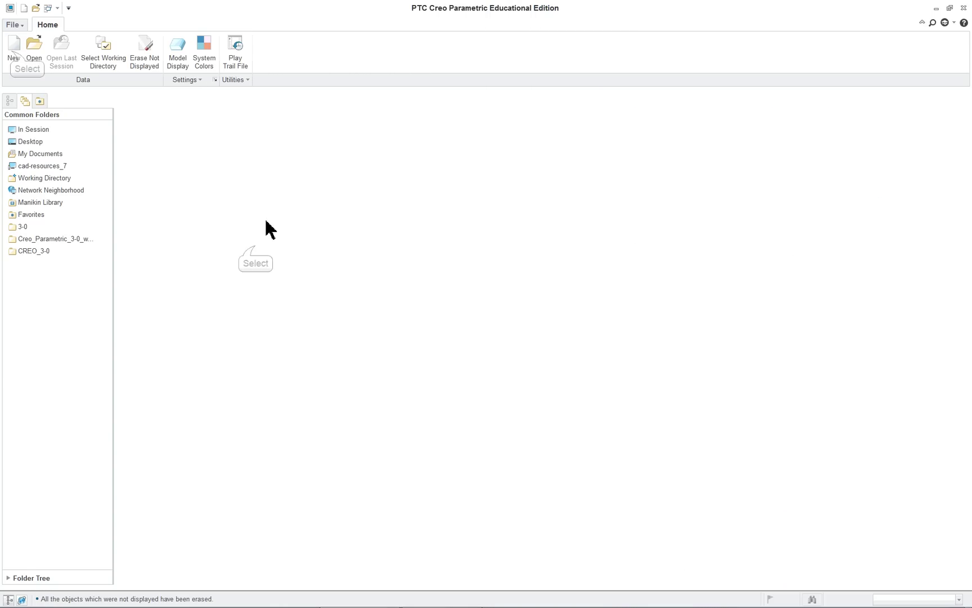
{"action": "left_click", "coordinate": [13, 54]}
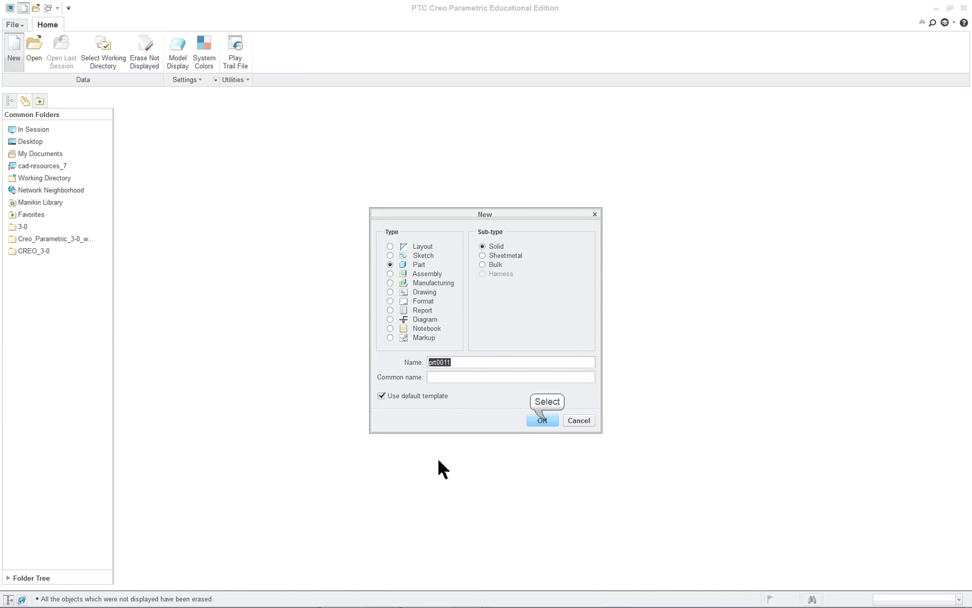
{"action": "left_click", "coordinate": [544, 421]}
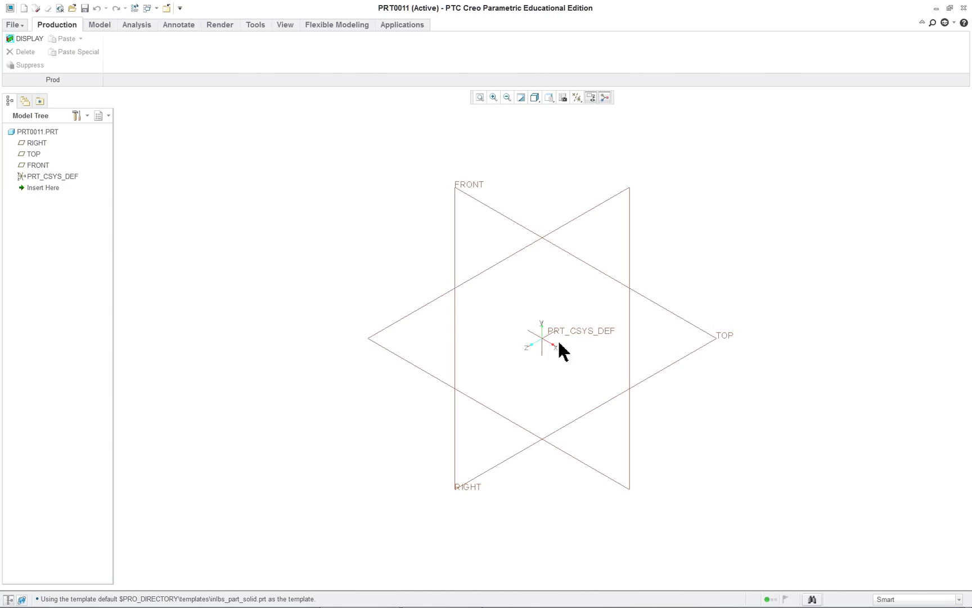
Step: Set Model Display's default model orientation to Trimetric, declining to save a config file
{"action": "left_click", "coordinate": [13, 25]}
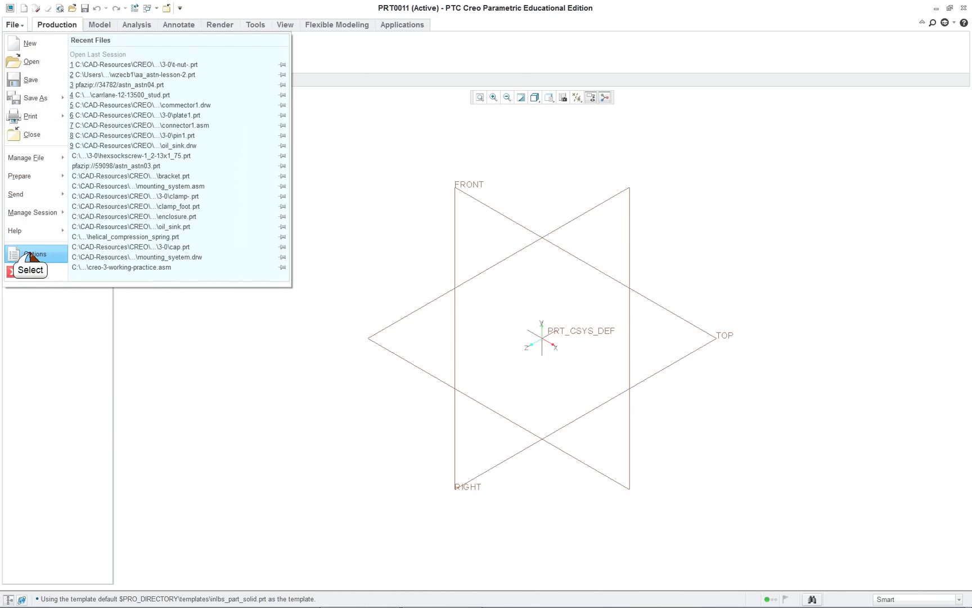
{"action": "left_click", "coordinate": [31, 256]}
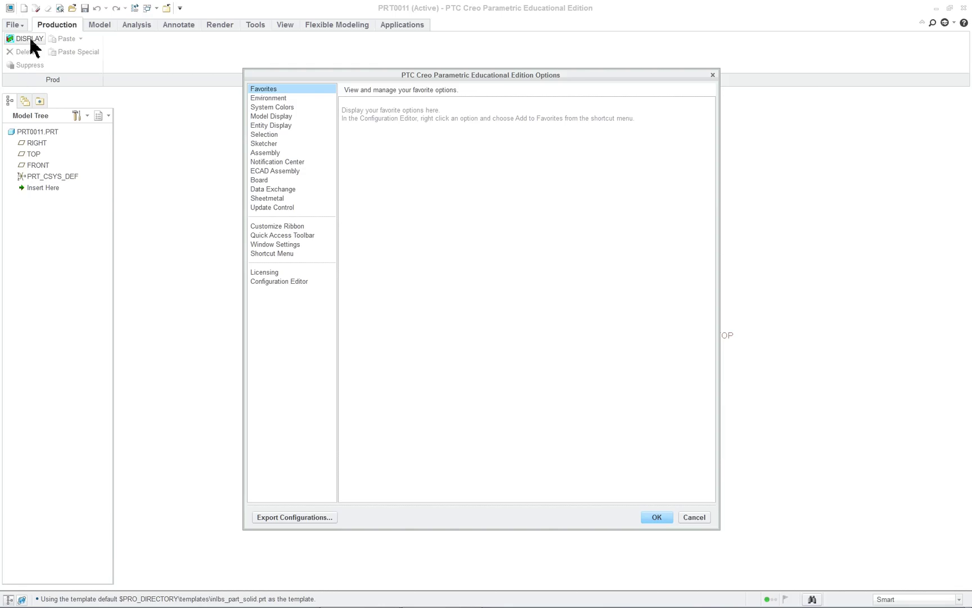
{"action": "left_click", "coordinate": [272, 116]}
{"action": "left_click", "coordinate": [450, 115]}
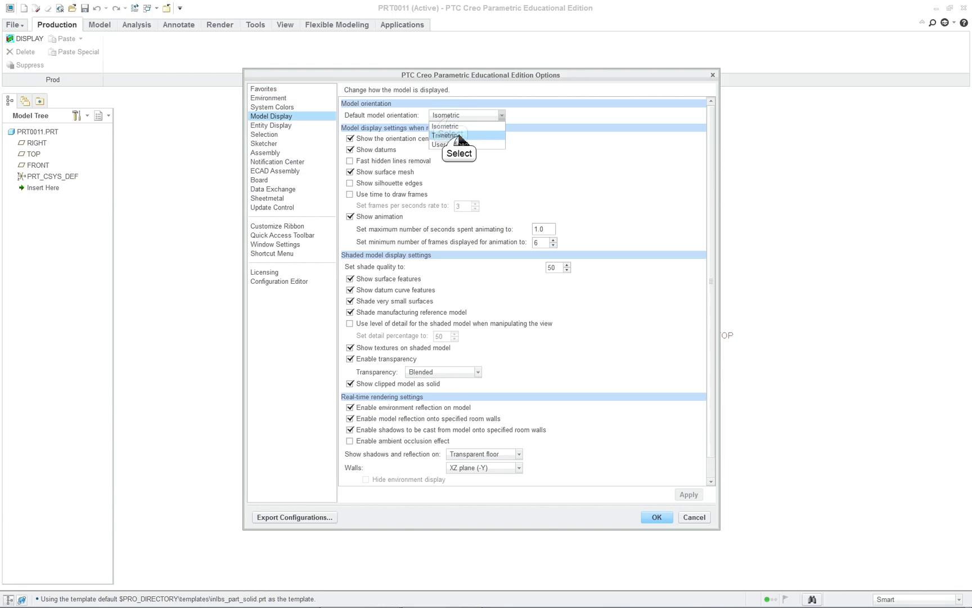
{"action": "left_click", "coordinate": [458, 135]}
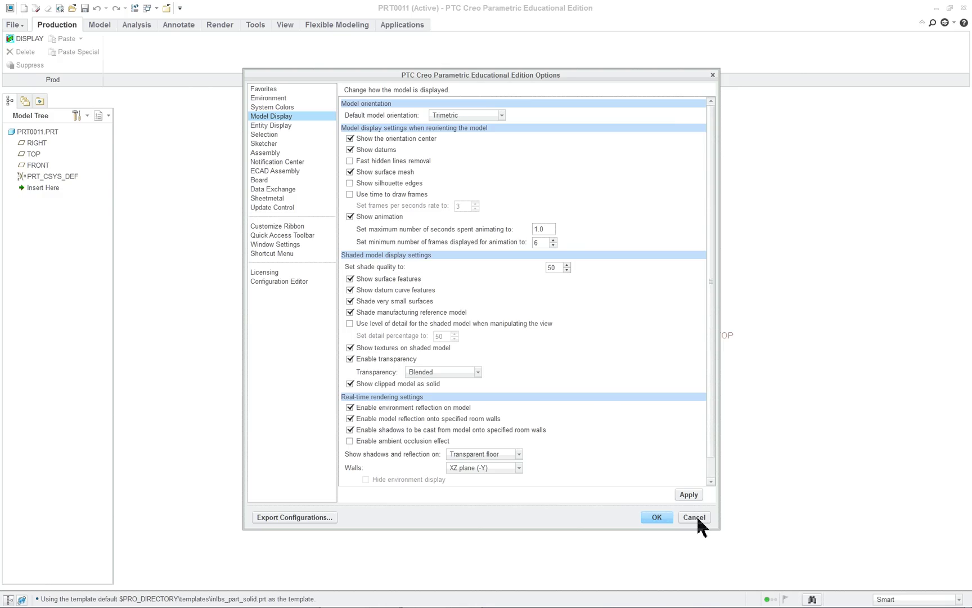
{"action": "left_click", "coordinate": [655, 518]}
{"action": "left_click", "coordinate": [522, 357]}
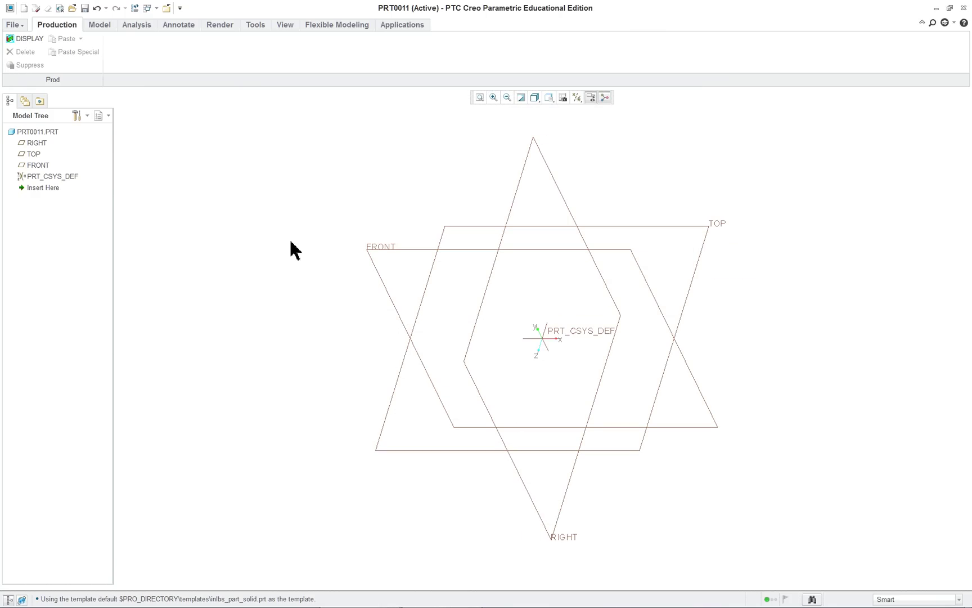
Step: Review the datum display filters, then select the FRONT datum plane from the Model tab
{"action": "left_click", "coordinate": [578, 98]}
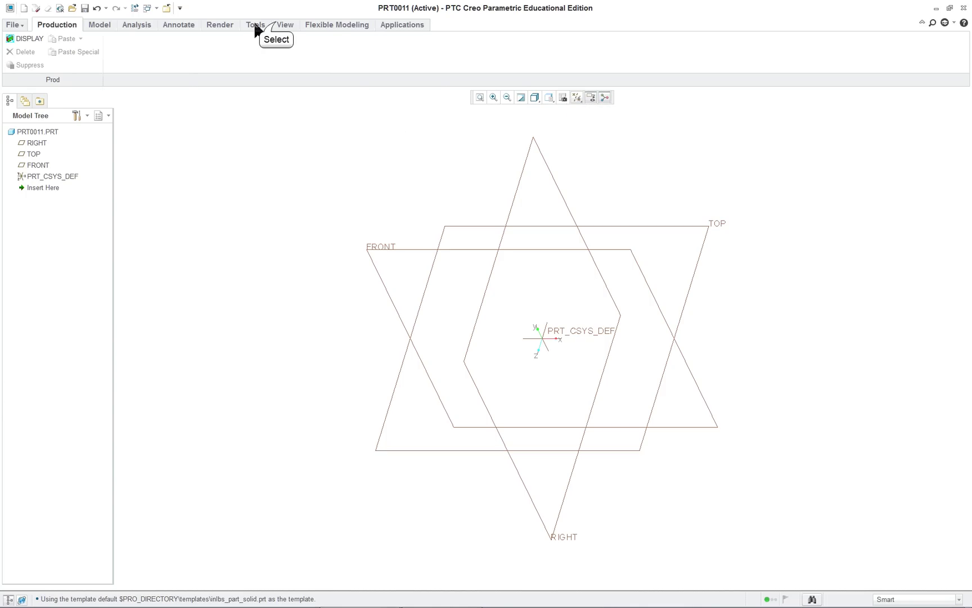
{"action": "left_click", "coordinate": [280, 25]}
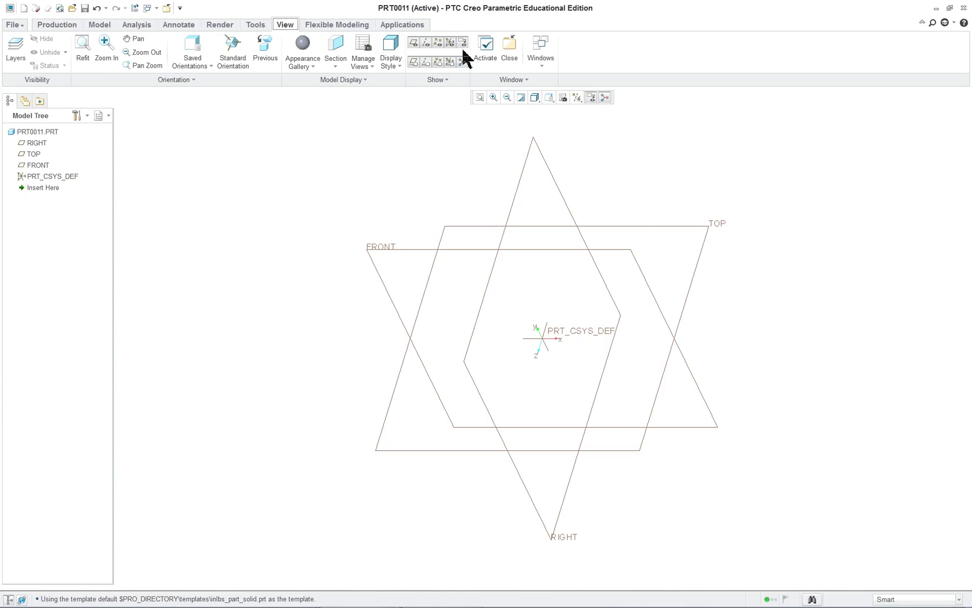
{"action": "scroll", "coordinate": [375, 168], "scroll_direction": "down", "scroll_amount": 2}
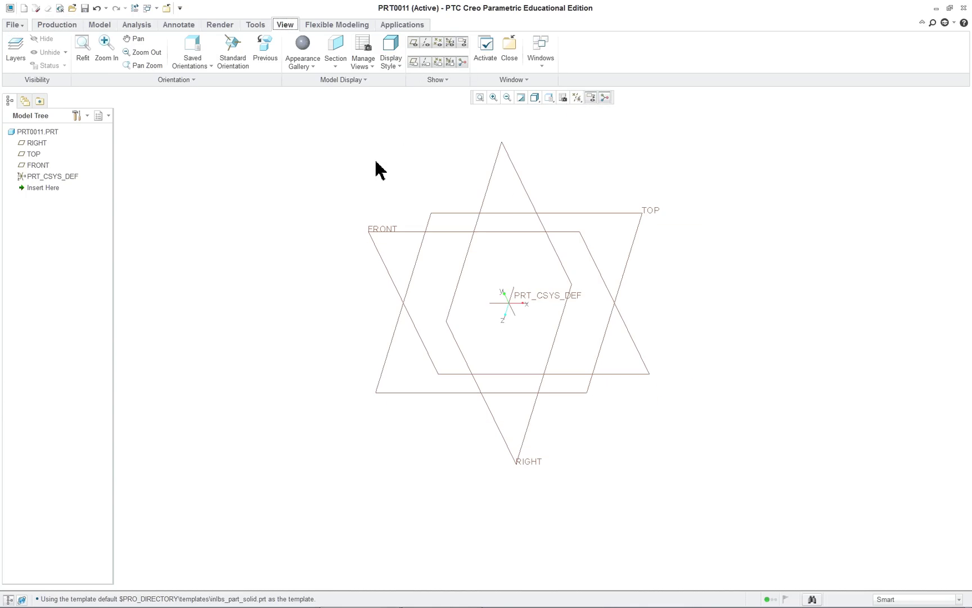
{"action": "scroll", "coordinate": [376, 161], "scroll_direction": "up", "scroll_amount": 1}
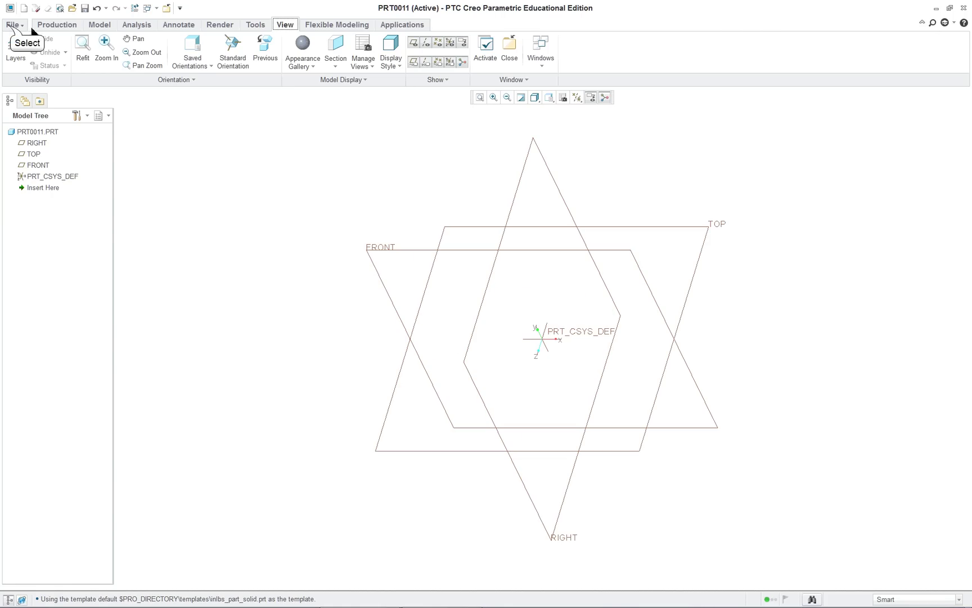
{"action": "left_click", "coordinate": [10, 26]}
{"action": "double_click", "coordinate": [96, 25]}
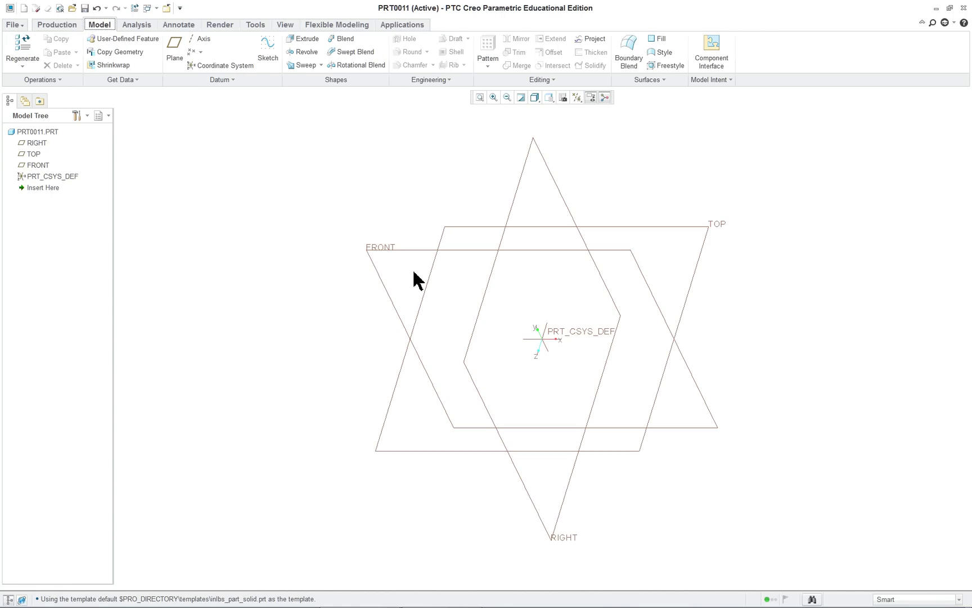
{"action": "left_click", "coordinate": [414, 251]}
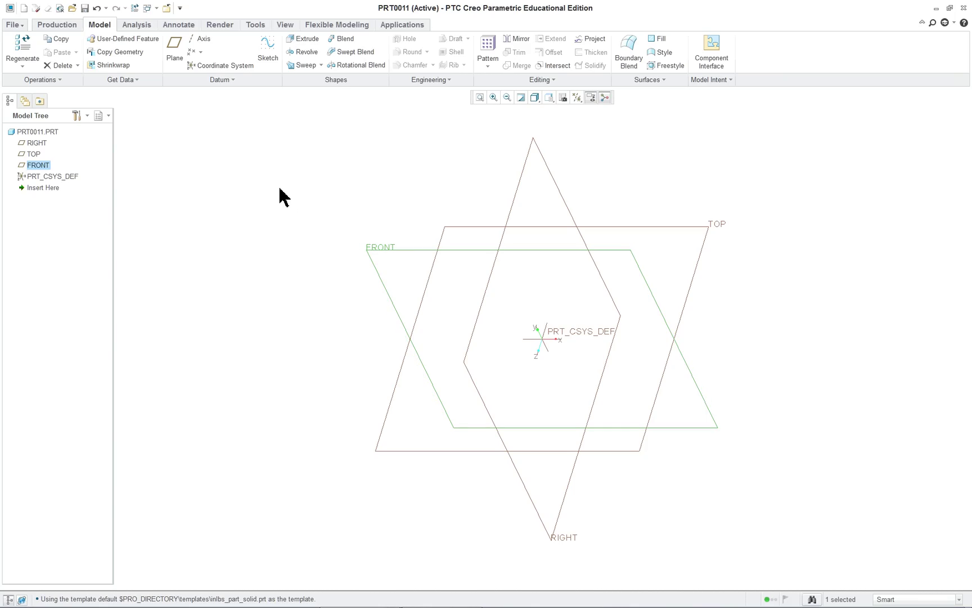
Step: Start an Extrude on FRONT and draw a corner rectangle from the origin, about 229 by 109
{"action": "left_click", "coordinate": [307, 42]}
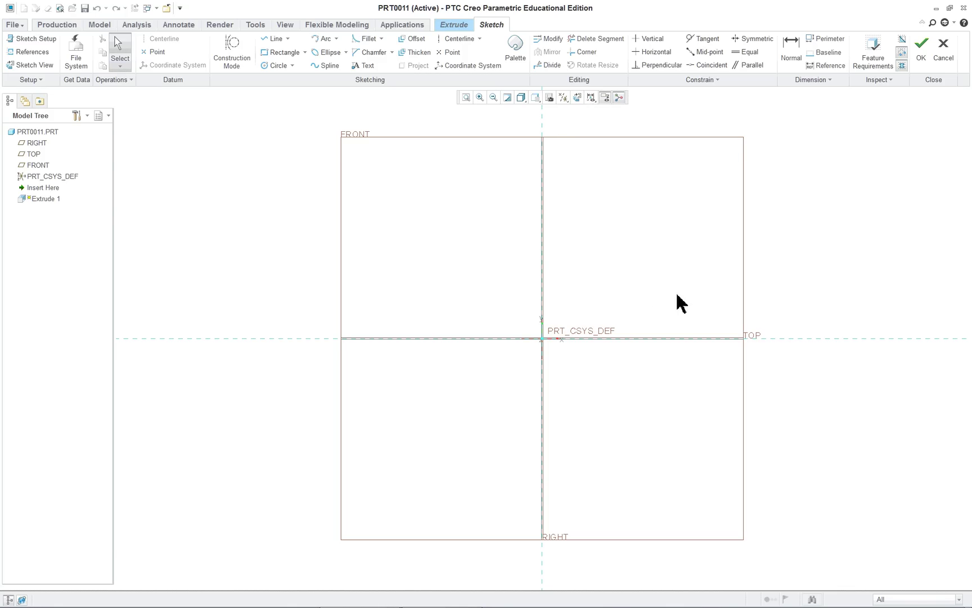
{"action": "right_click", "coordinate": [832, 310]}
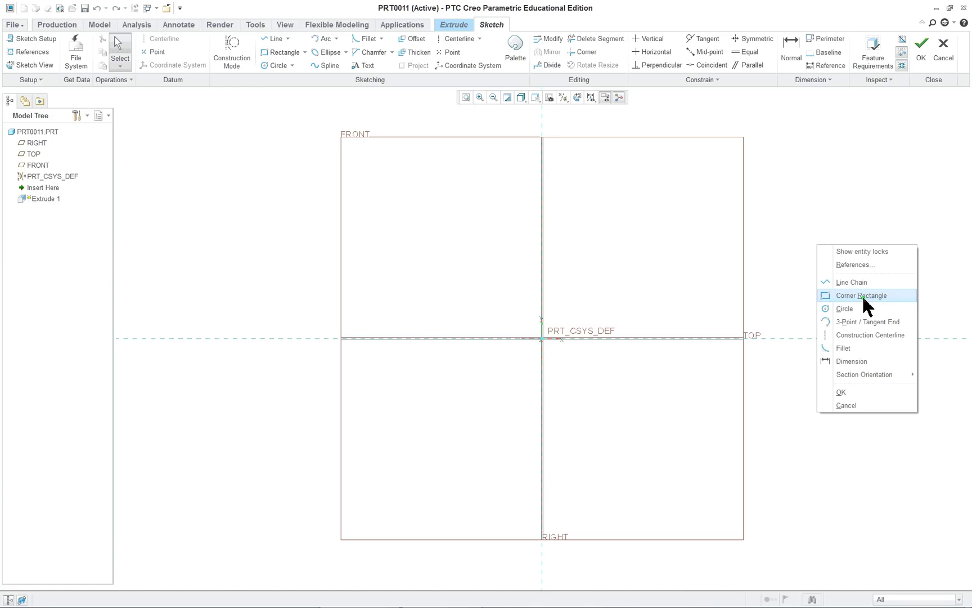
{"action": "left_click", "coordinate": [863, 296]}
{"action": "left_click", "coordinate": [543, 339]}
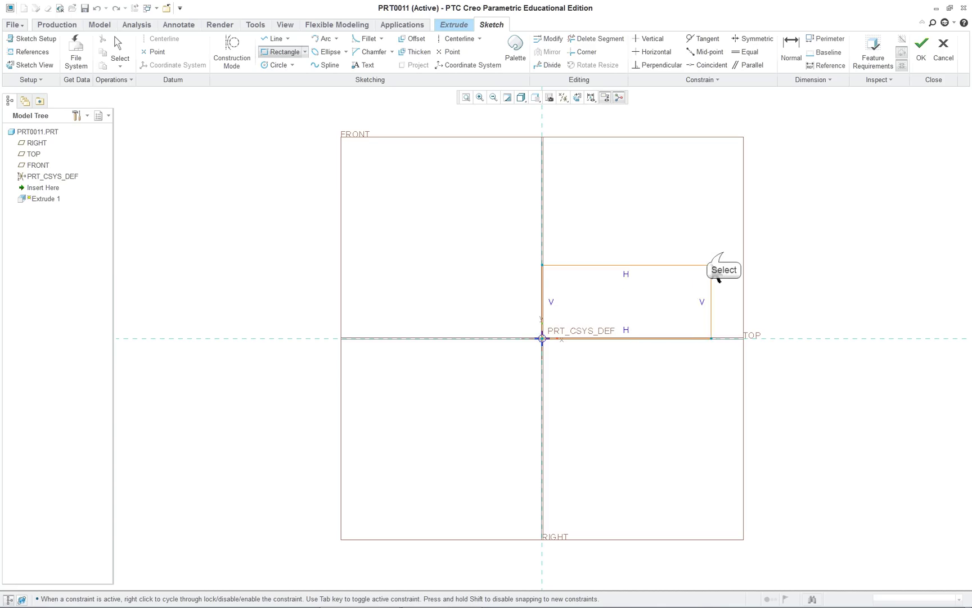
{"action": "left_click", "coordinate": [724, 252]}
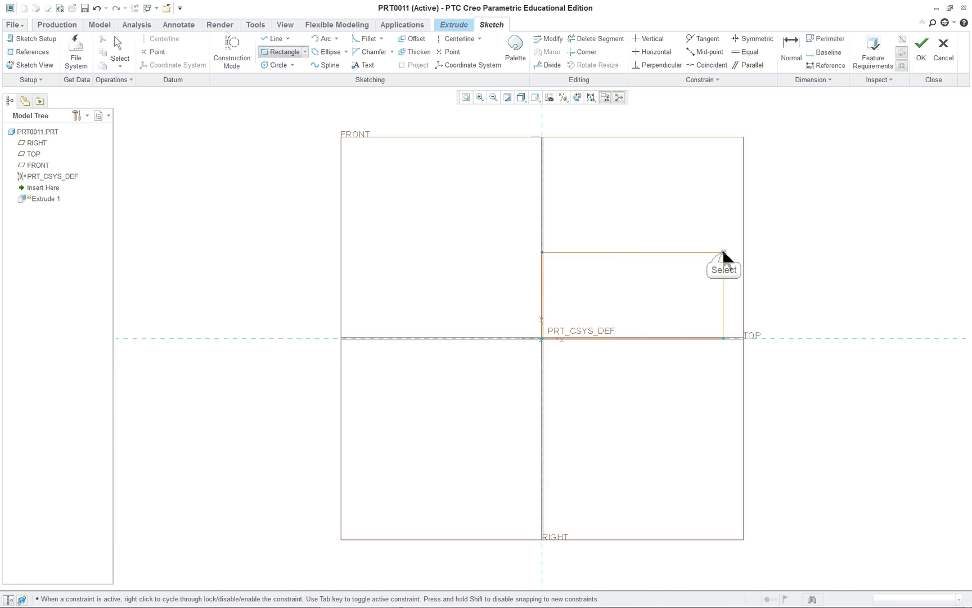
{"action": "middle_click", "coordinate": [783, 259]}
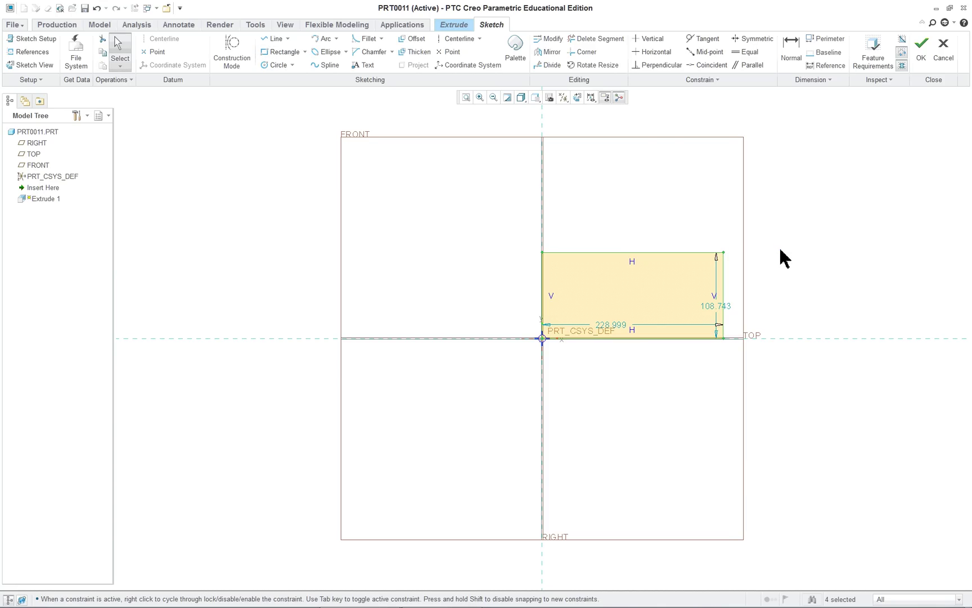
Step: Read ahead to the round-edge figures on PDF page 116, then return to the Creo sketch
{"action": "key", "text": "alt+Tab"}
{"action": "scroll", "coordinate": [782, 250], "scroll_direction": "down", "scroll_amount": 15}
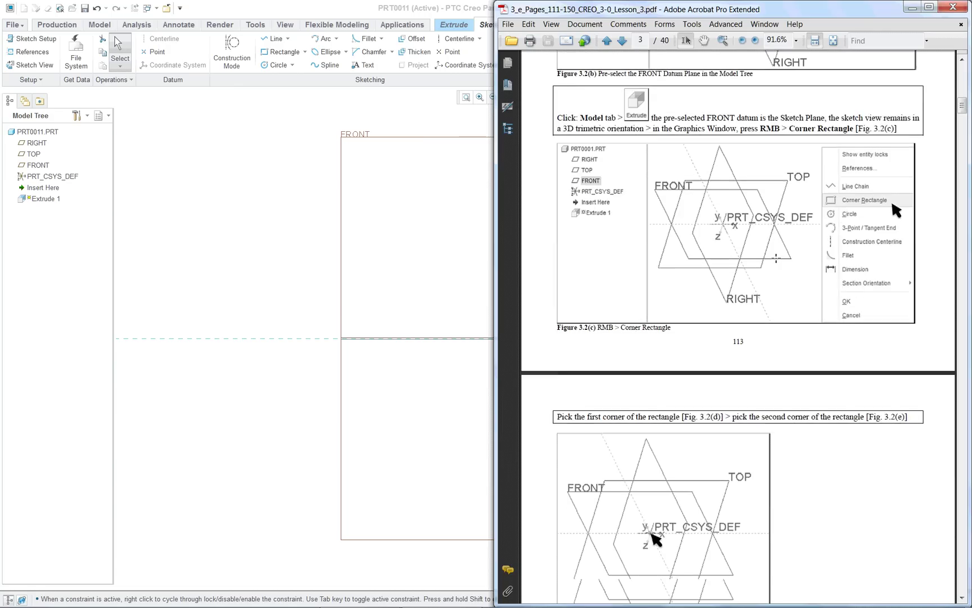
{"action": "scroll", "coordinate": [769, 263], "scroll_direction": "down", "scroll_amount": 20}
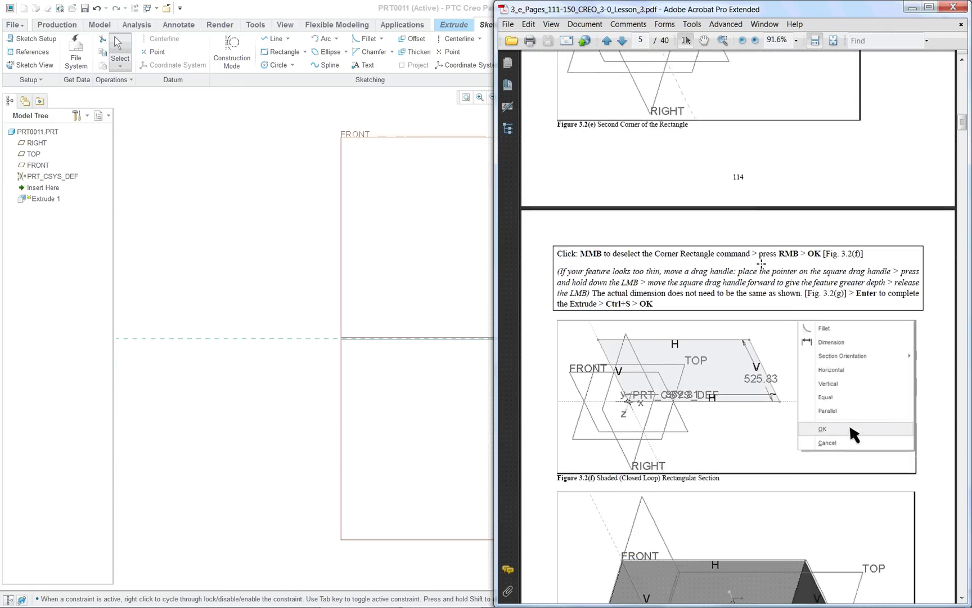
{"action": "scroll", "coordinate": [760, 271], "scroll_direction": "down", "scroll_amount": 10}
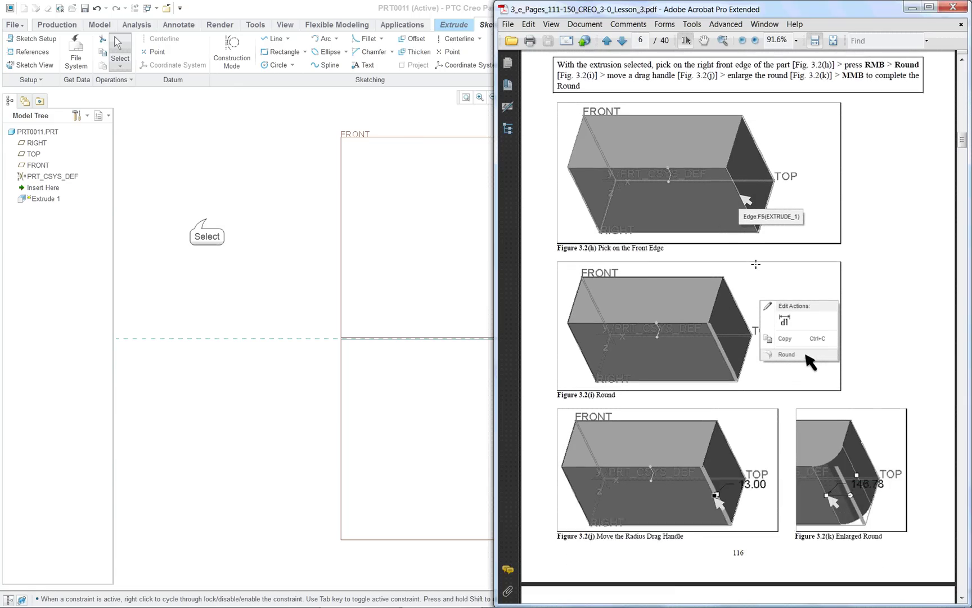
{"action": "left_click", "coordinate": [183, 234]}
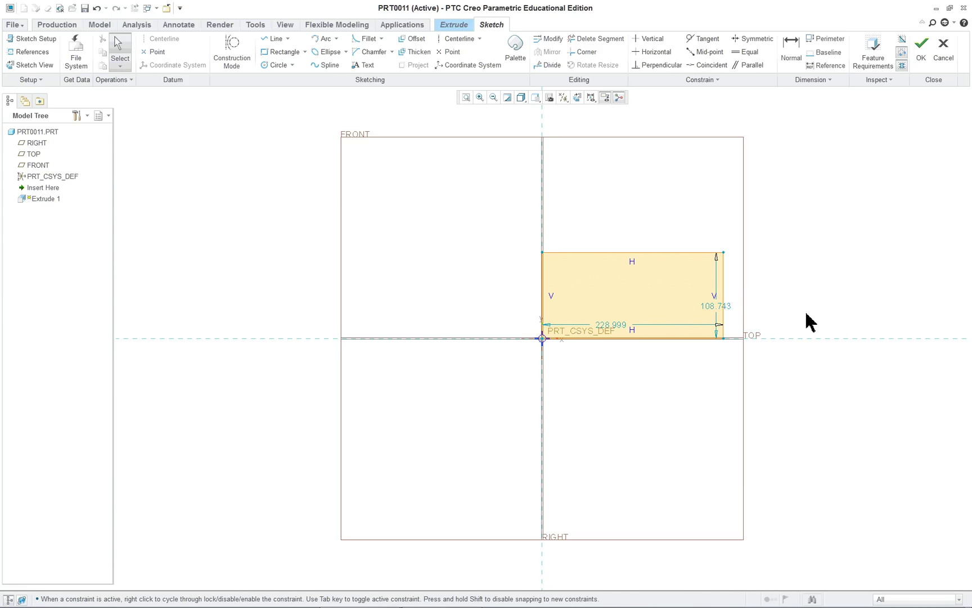
Step: Return the sketch to the default 3-D view and accept it to preview the extrusion
{"action": "key", "text": "ctrl+d"}
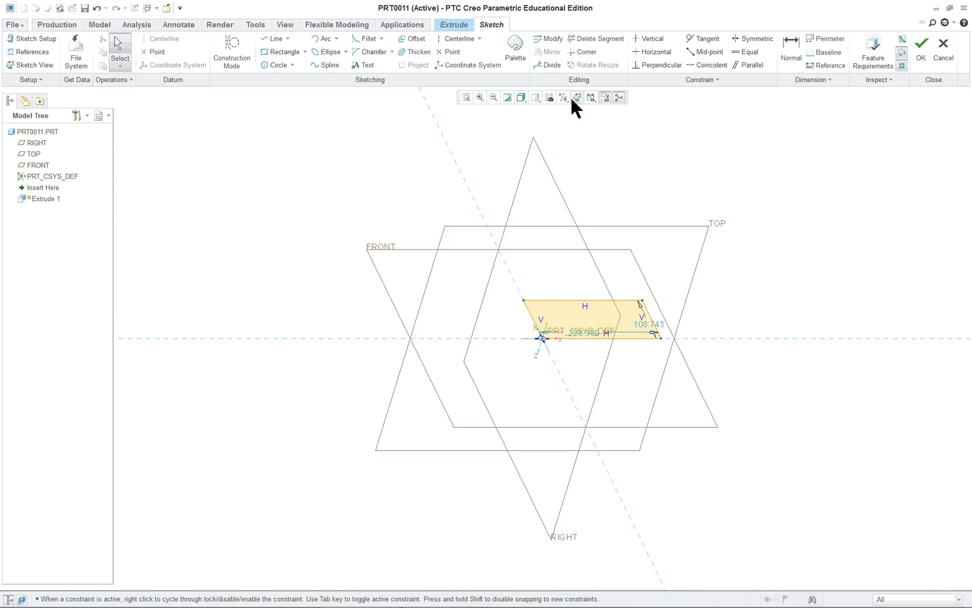
{"action": "left_click", "coordinate": [536, 99]}
{"action": "left_click", "coordinate": [724, 167]}
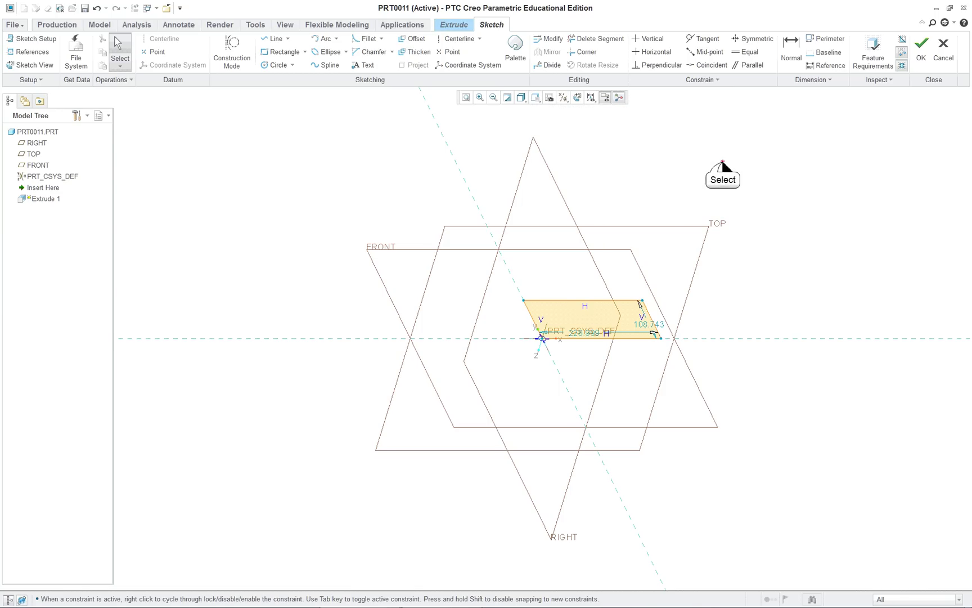
{"action": "right_click", "coordinate": [759, 164]}
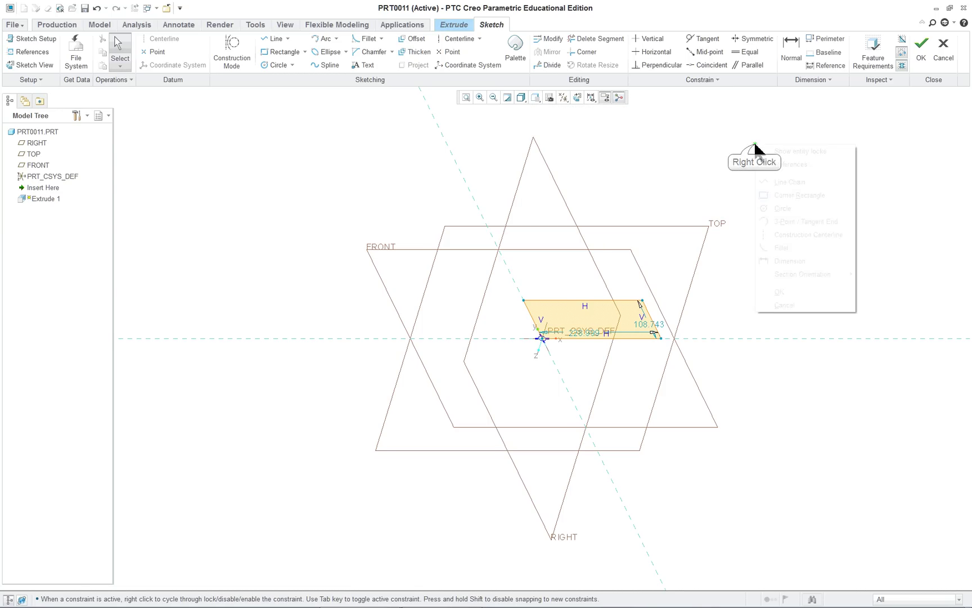
{"action": "left_click", "coordinate": [791, 292]}
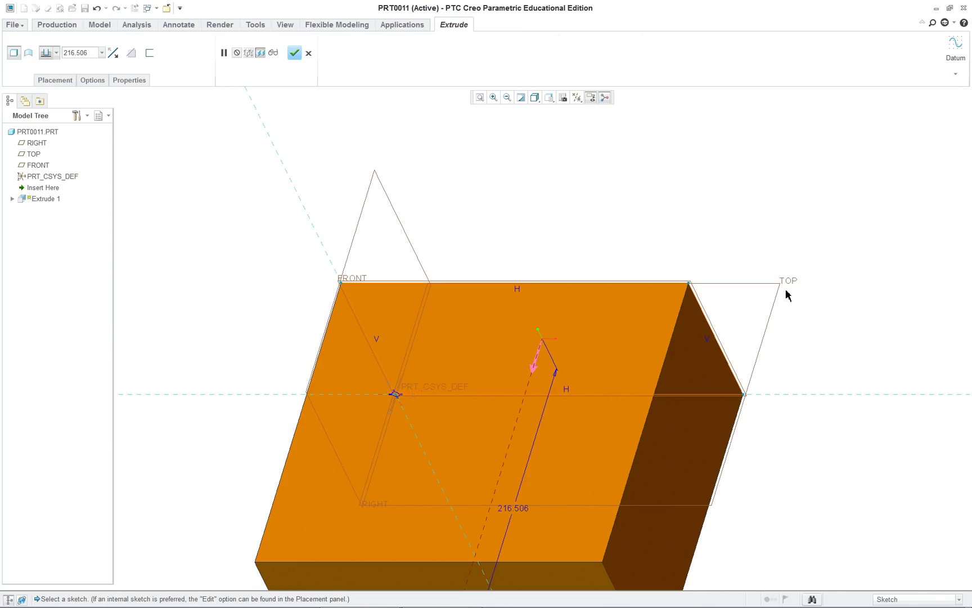
Step: Check the extrusion depth value of 216.506
{"action": "double_click", "coordinate": [87, 53]}
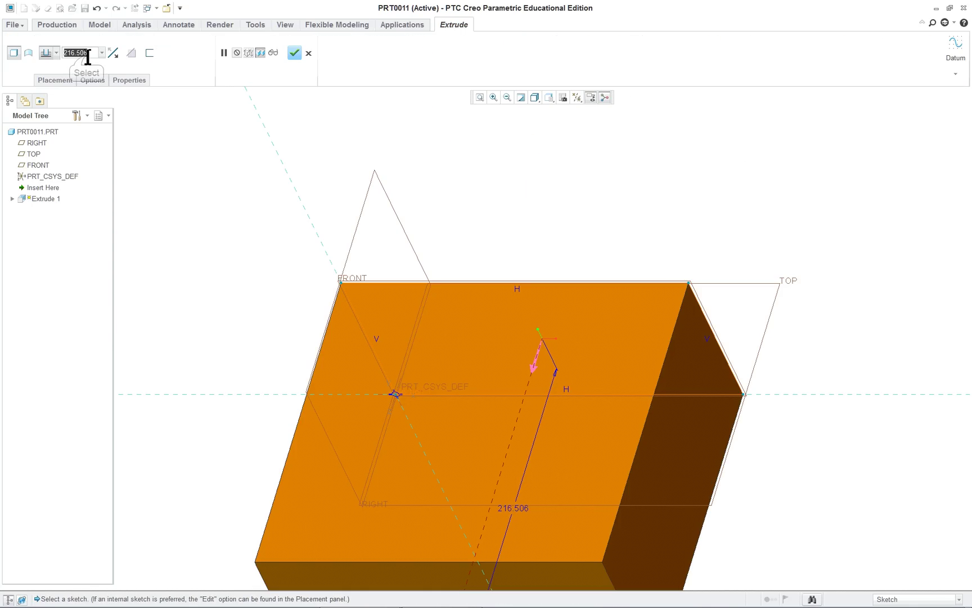
{"action": "scroll", "coordinate": [658, 256], "scroll_direction": "down", "scroll_amount": 2}
{"action": "scroll", "coordinate": [690, 258], "scroll_direction": "up", "scroll_amount": 1}
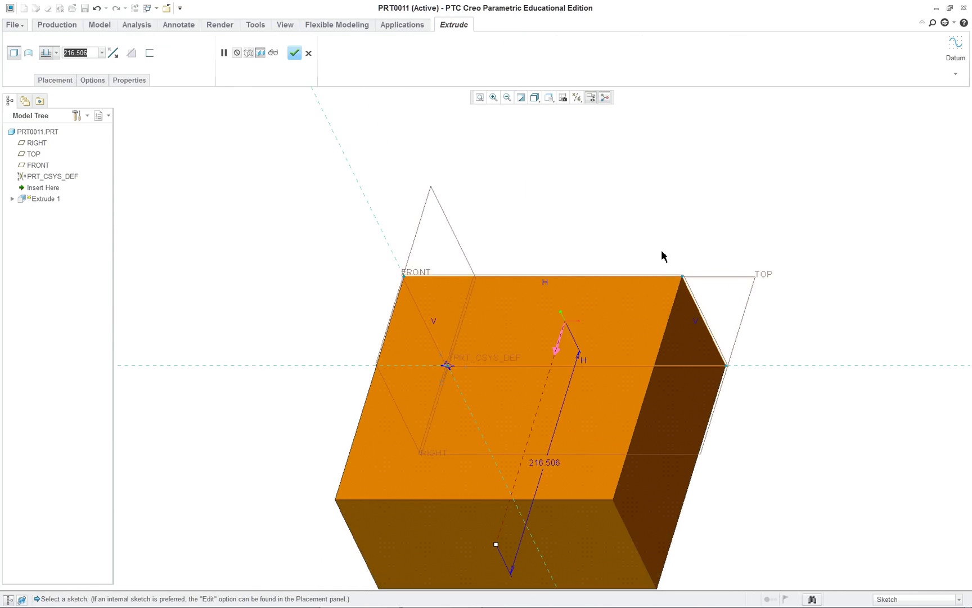
{"action": "scroll", "coordinate": [696, 260], "scroll_direction": "down", "scroll_amount": 1}
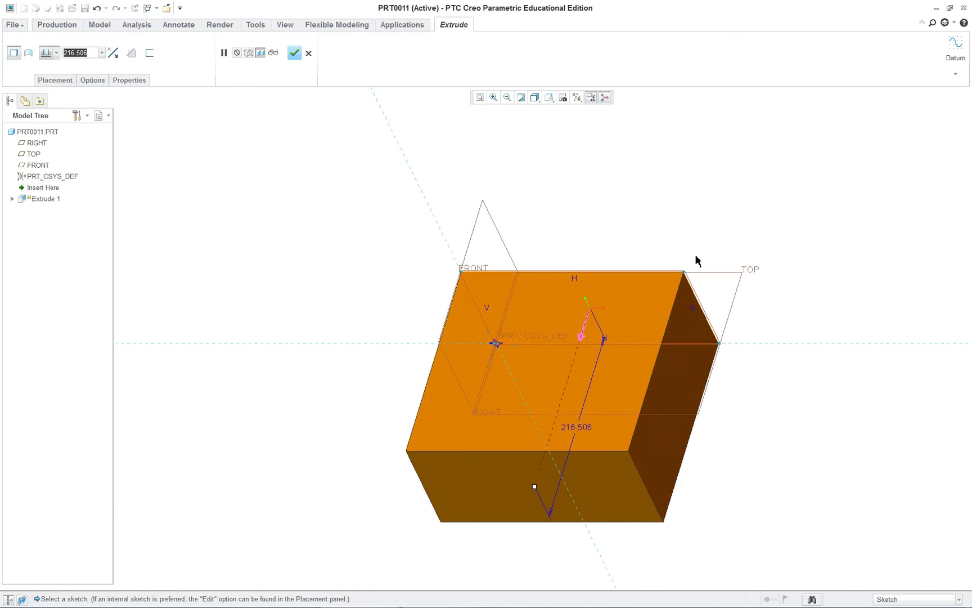
Step: Complete the extrusion and round the lower-right vertical edge, dragging the radius to about 59.875
{"action": "middle_click", "coordinate": [814, 262]}
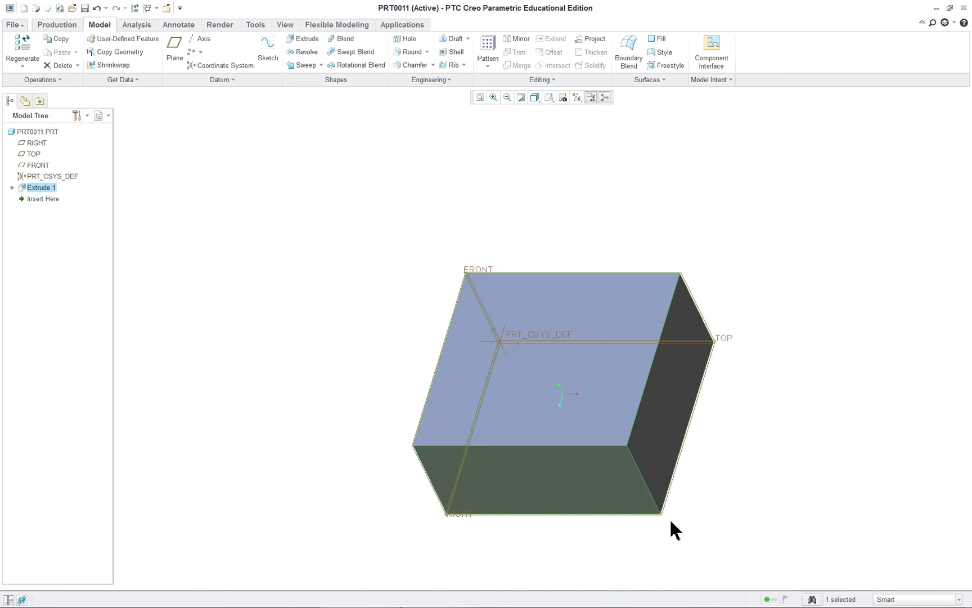
{"action": "left_click", "coordinate": [646, 483]}
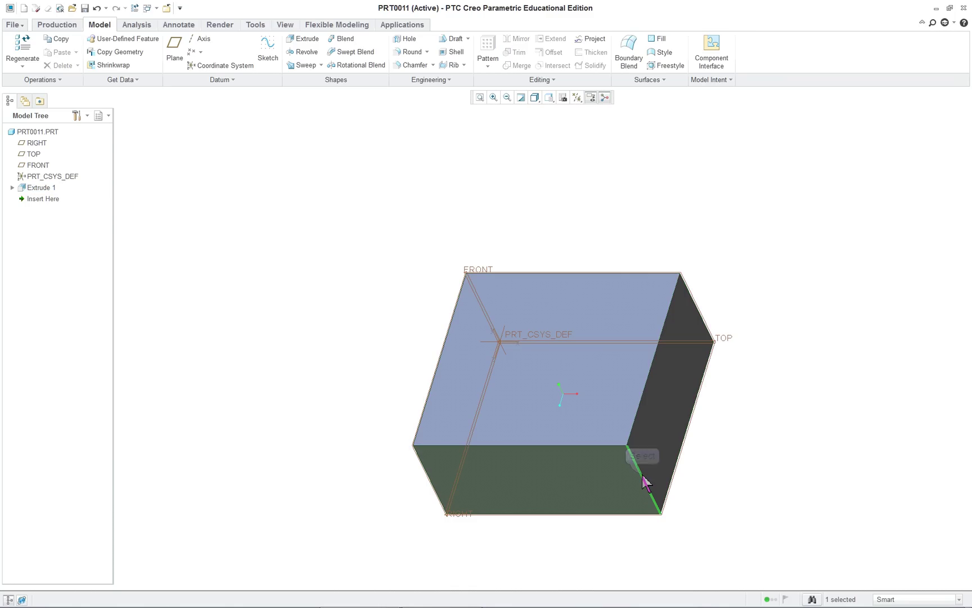
{"action": "right_click_drag", "start_coordinate": [646, 483], "coordinate": [708, 437]}
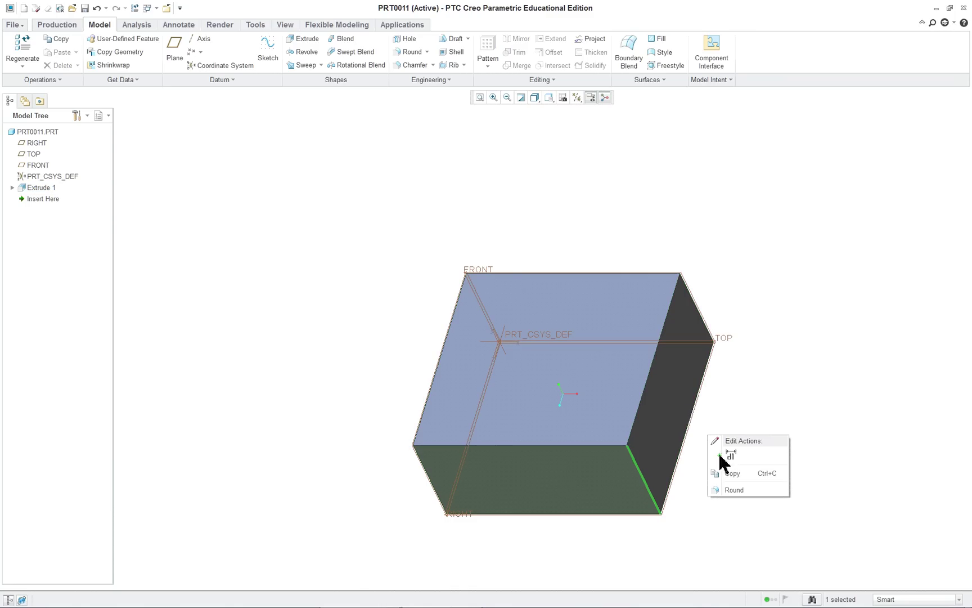
{"action": "left_click", "coordinate": [733, 489]}
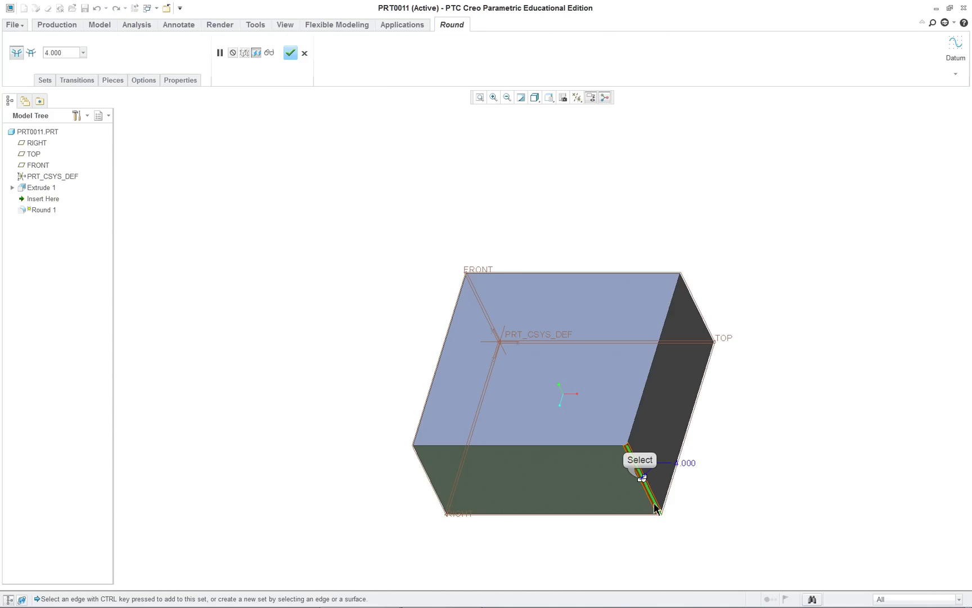
{"action": "left_click_drag", "start_coordinate": [642, 481], "coordinate": [577, 505]}
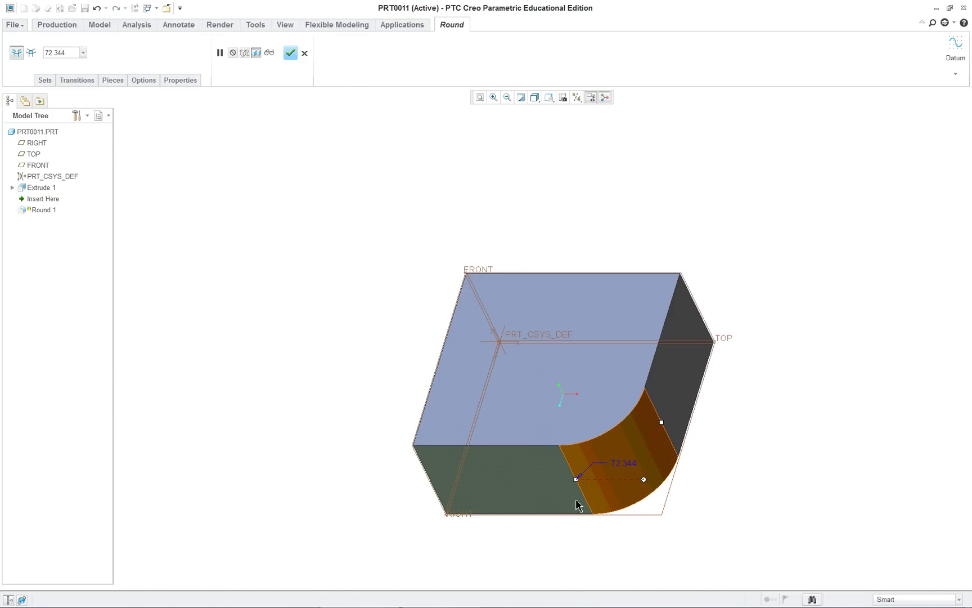
Step: Finish Round 1 and change Extrude 1's depth from 216.506 to 125, then regenerate
{"action": "middle_click", "coordinate": [333, 367]}
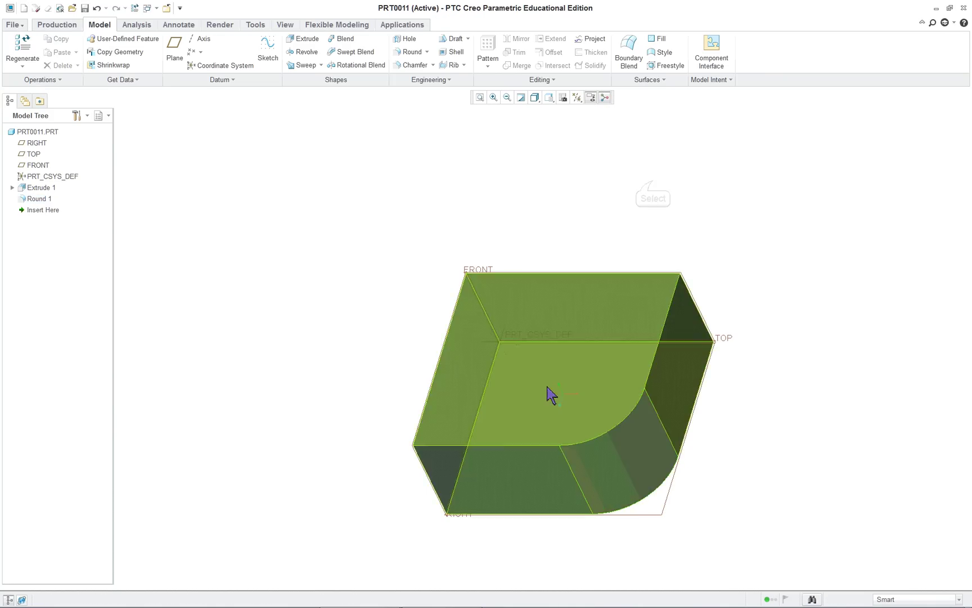
{"action": "double_click", "coordinate": [575, 311]}
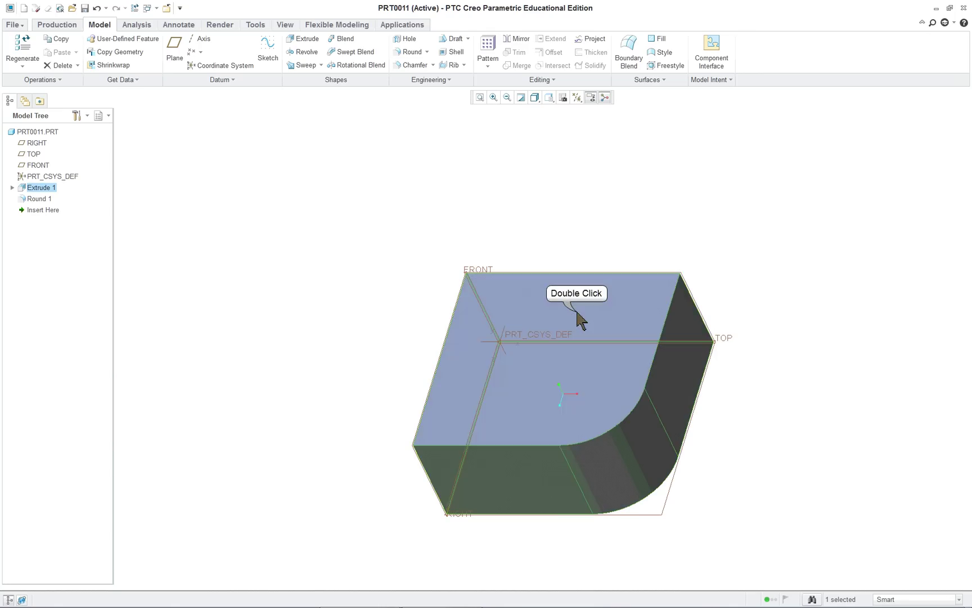
{"action": "double_click", "coordinate": [529, 359]}
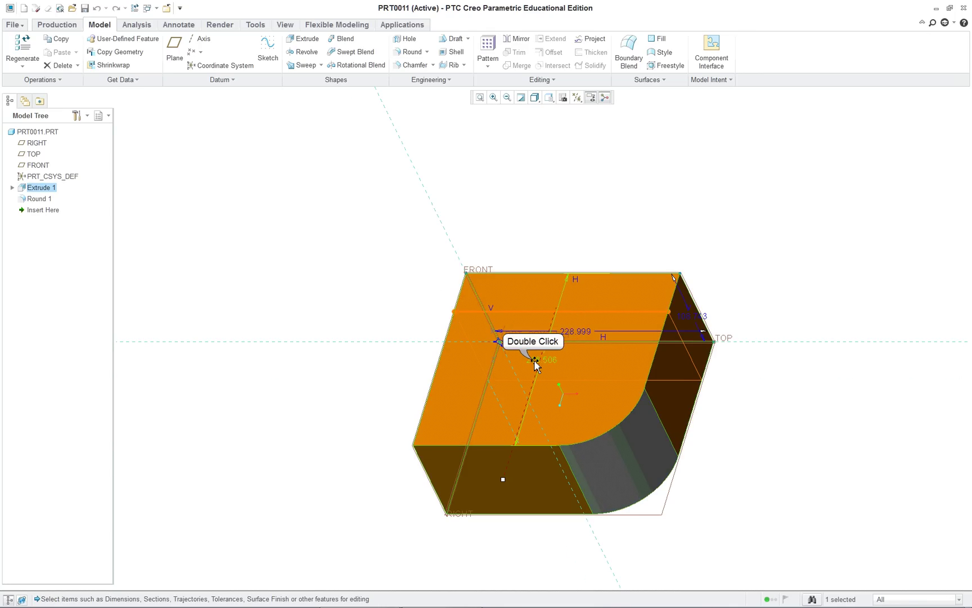
{"action": "double_click", "coordinate": [539, 361]}
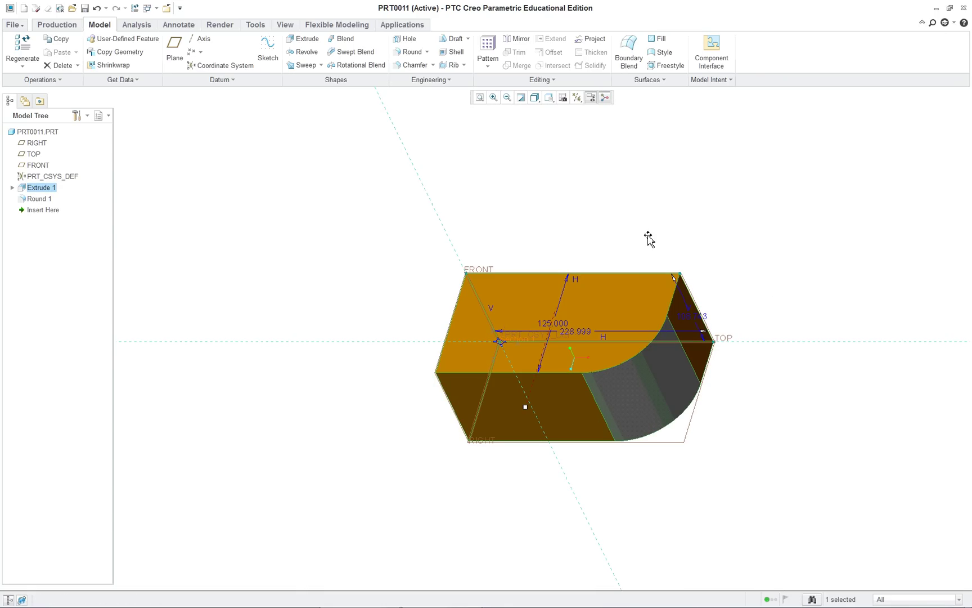
{"action": "left_click", "coordinate": [567, 202]}
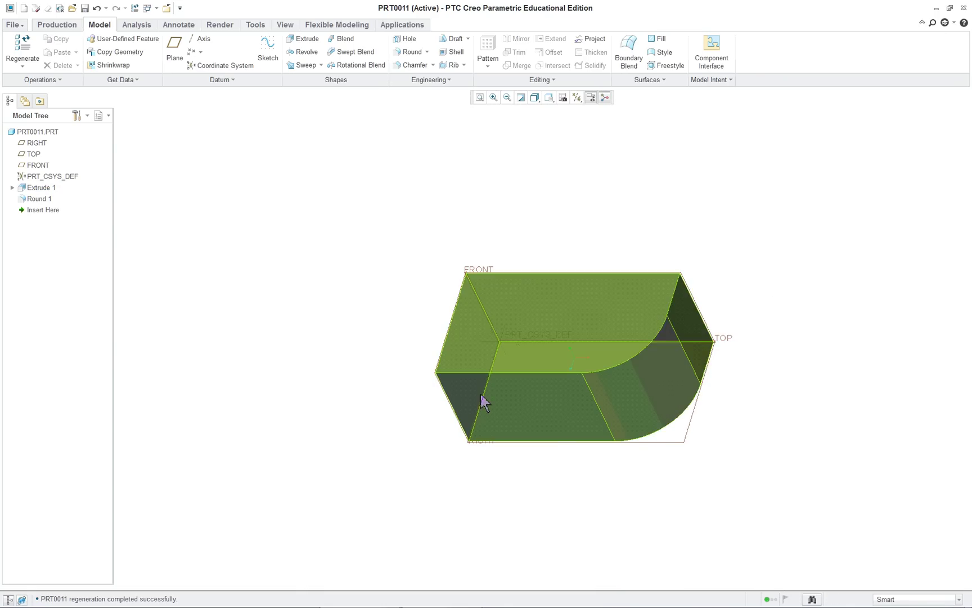
Step: Select the block body, then narrow the selection to its flat top face
{"action": "left_click", "coordinate": [41, 198]}
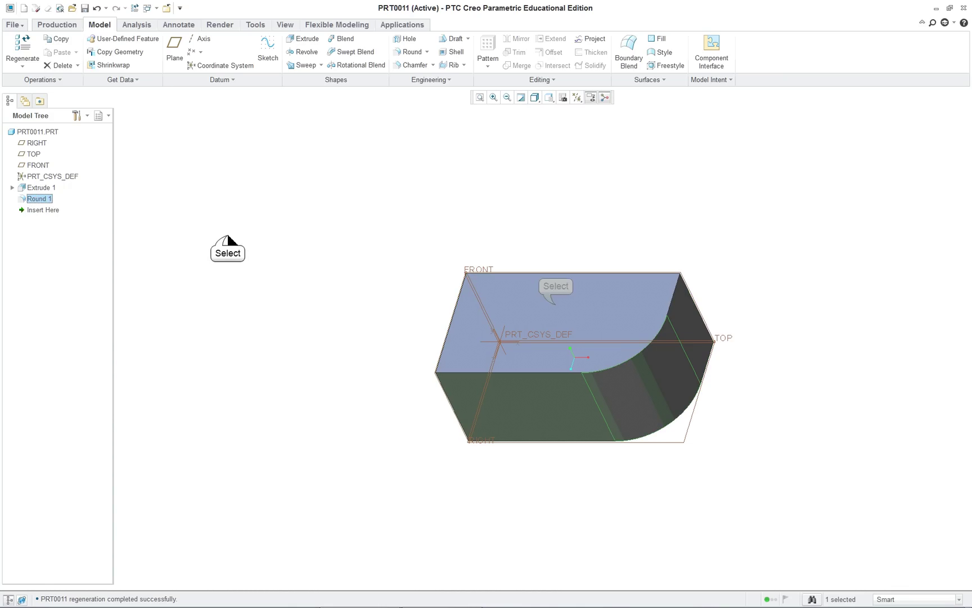
{"action": "left_click", "coordinate": [557, 310]}
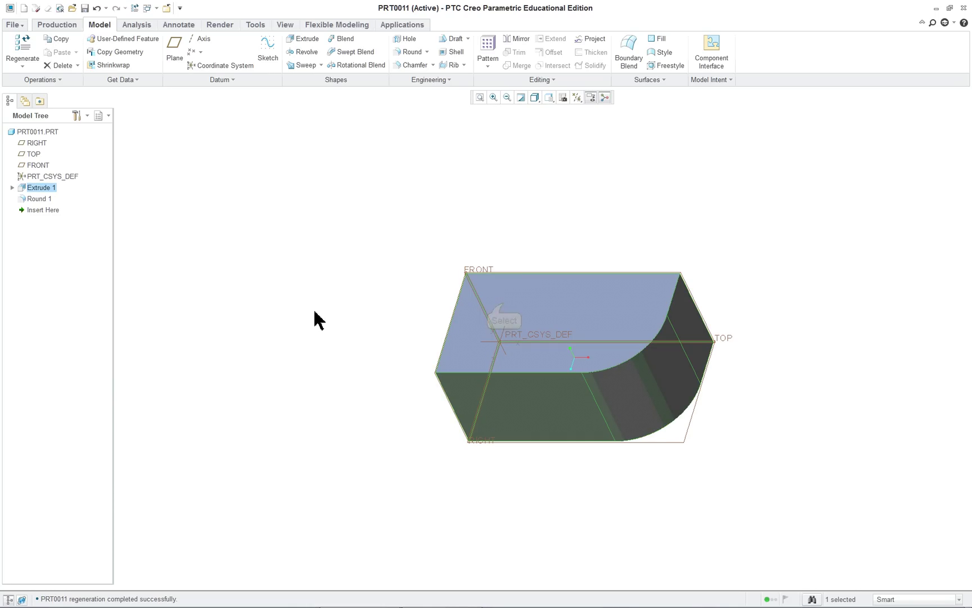
{"action": "left_click", "coordinate": [562, 319]}
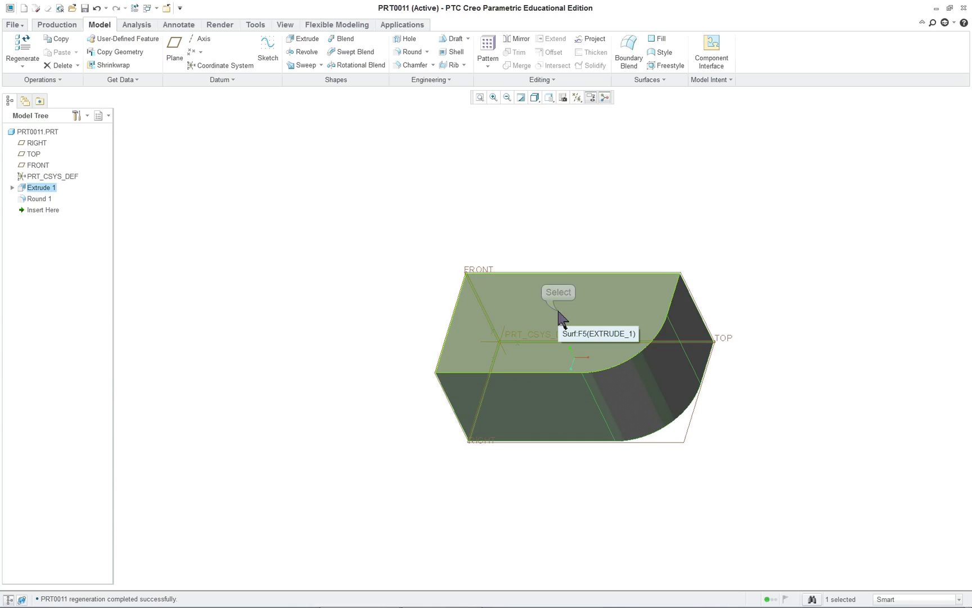
{"action": "left_click", "coordinate": [562, 319]}
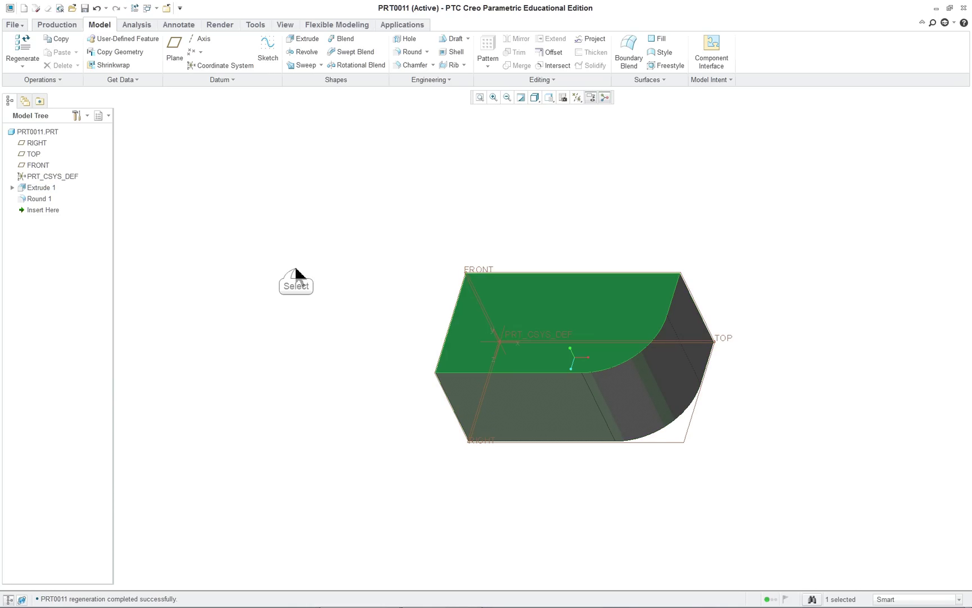
{"action": "left_click", "coordinate": [293, 268]}
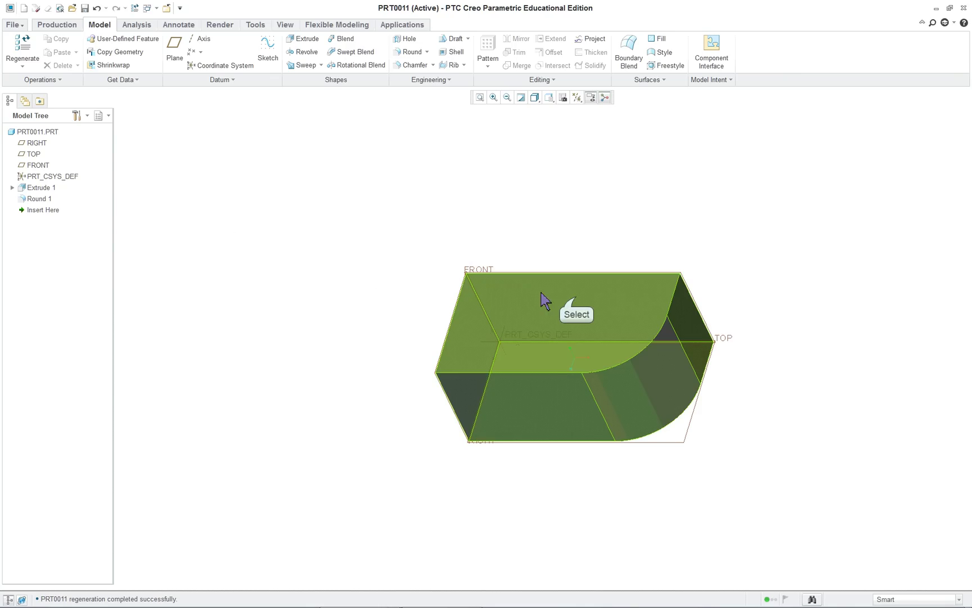
{"action": "left_click", "coordinate": [576, 298]}
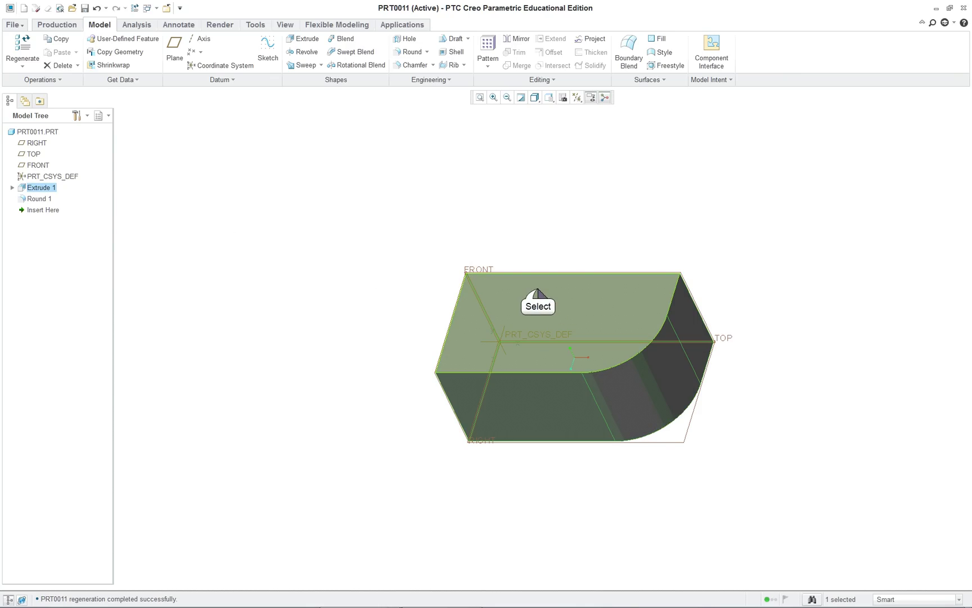
{"action": "left_click", "coordinate": [538, 288]}
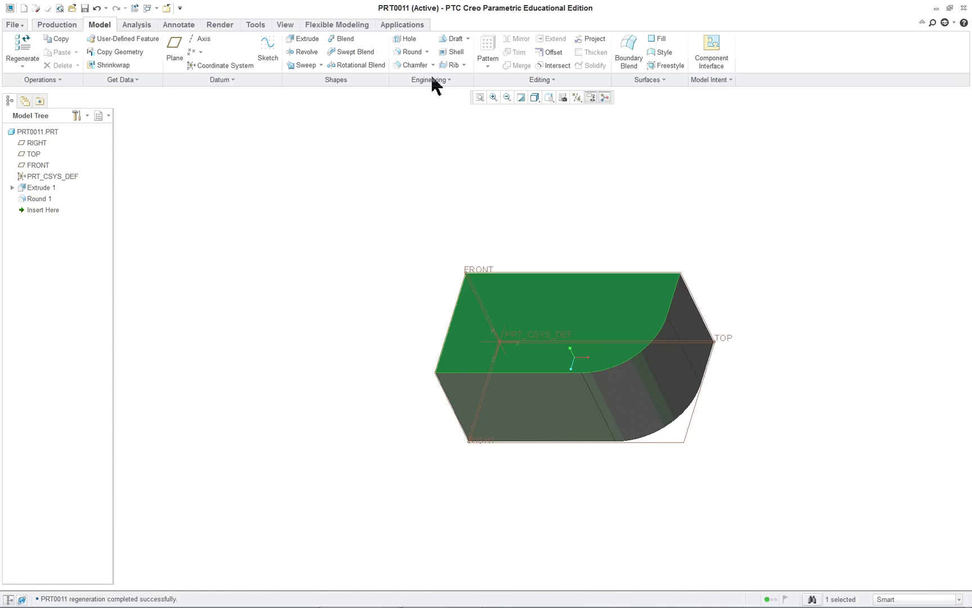
{"action": "left_click", "coordinate": [455, 52]}
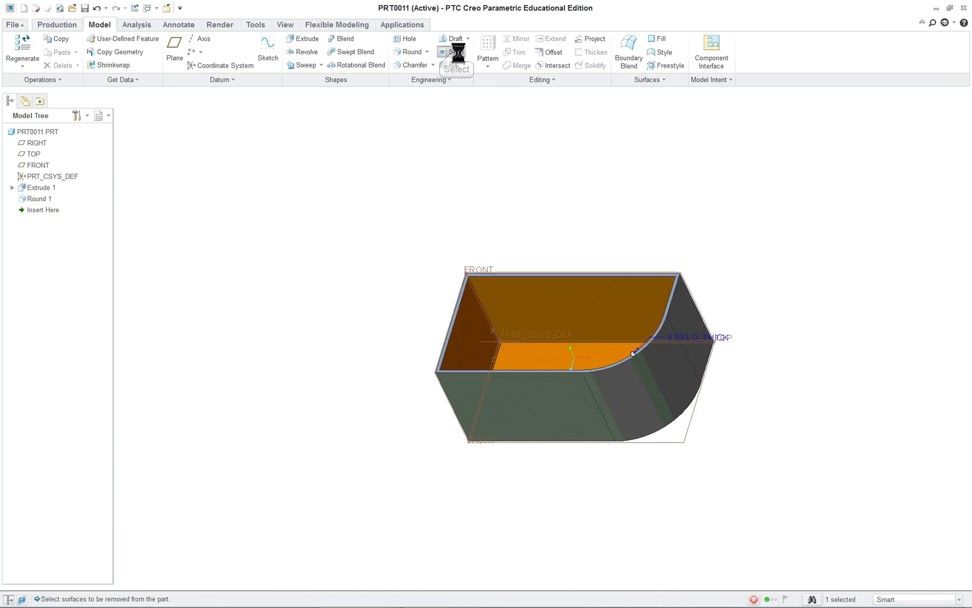
{"action": "middle_click", "coordinate": [334, 307]}
{"action": "right_click", "coordinate": [332, 303]}
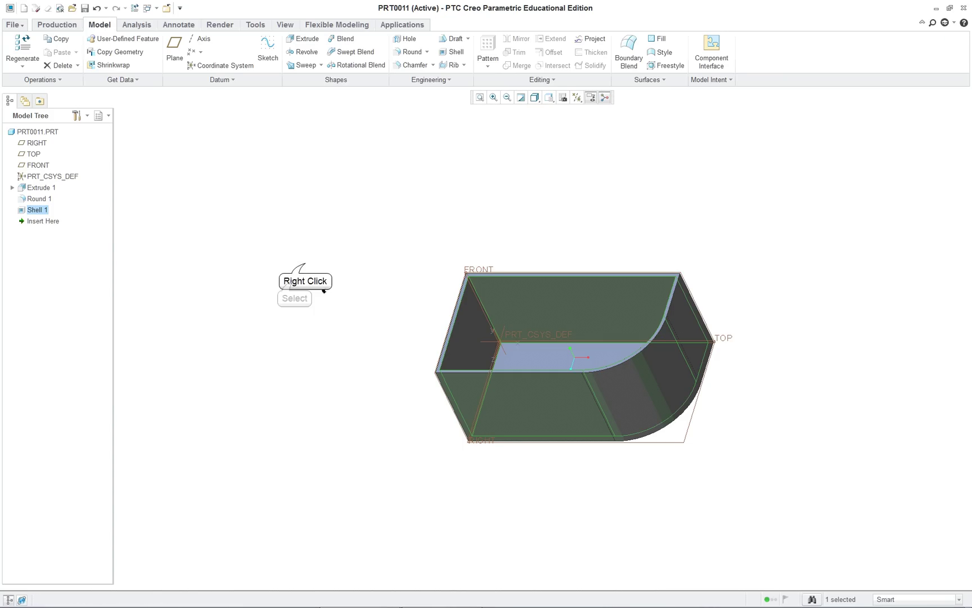
{"action": "left_click", "coordinate": [292, 276]}
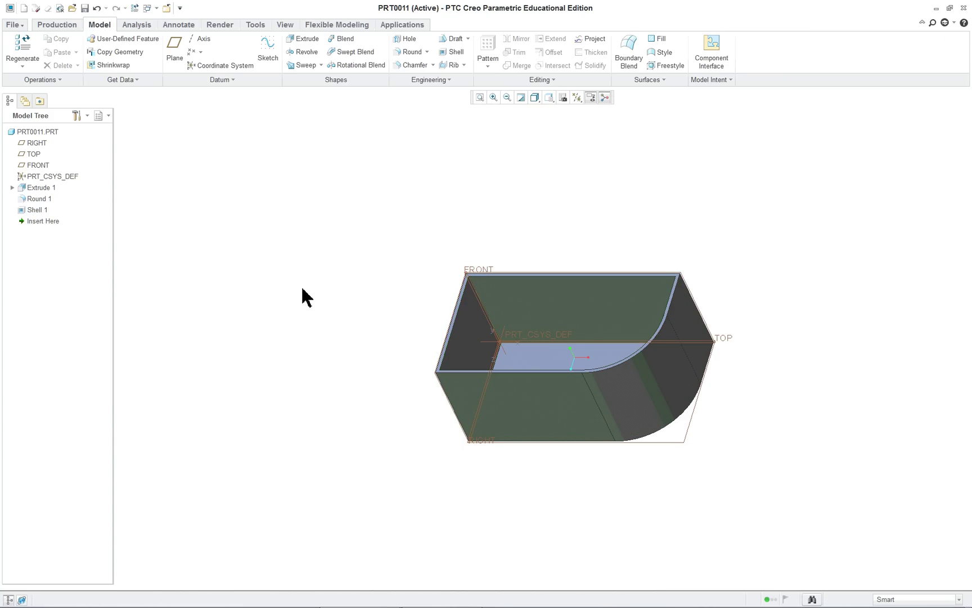
{"action": "mouse_move", "coordinate": [354, 325]}
{"action": "middle_mouse_down"}
{"action": "mouse_move", "coordinate": [421, 384]}
{"action": "mouse_move", "coordinate": [514, 382]}
{"action": "mouse_move", "coordinate": [369, 336]}
{"action": "mouse_move", "coordinate": [385, 304]}
{"action": "mouse_move", "coordinate": [434, 293]}
{"action": "mouse_move", "coordinate": [412, 302]}
{"action": "mouse_move", "coordinate": [384, 354]}
{"action": "mouse_move", "coordinate": [405, 311]}
{"action": "mouse_move", "coordinate": [347, 289]}
{"action": "mouse_move", "coordinate": [316, 297]}
{"action": "mouse_move", "coordinate": [402, 285]}
{"action": "mouse_move", "coordinate": [442, 302]}
{"action": "middle_mouse_up"}
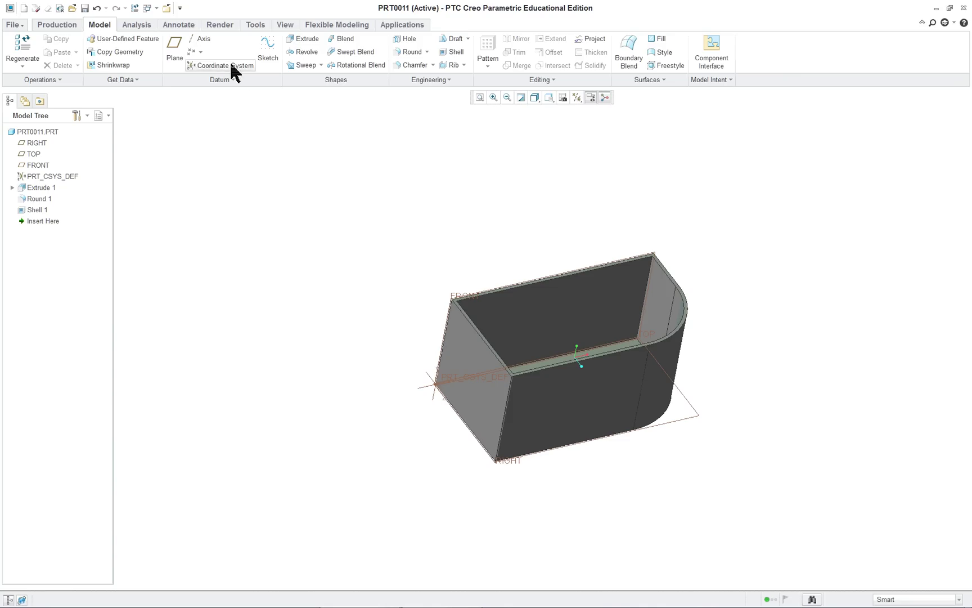
Step: Read over the tutorial PDF, then return to Creo
{"action": "key", "text": "alt+Tab"}
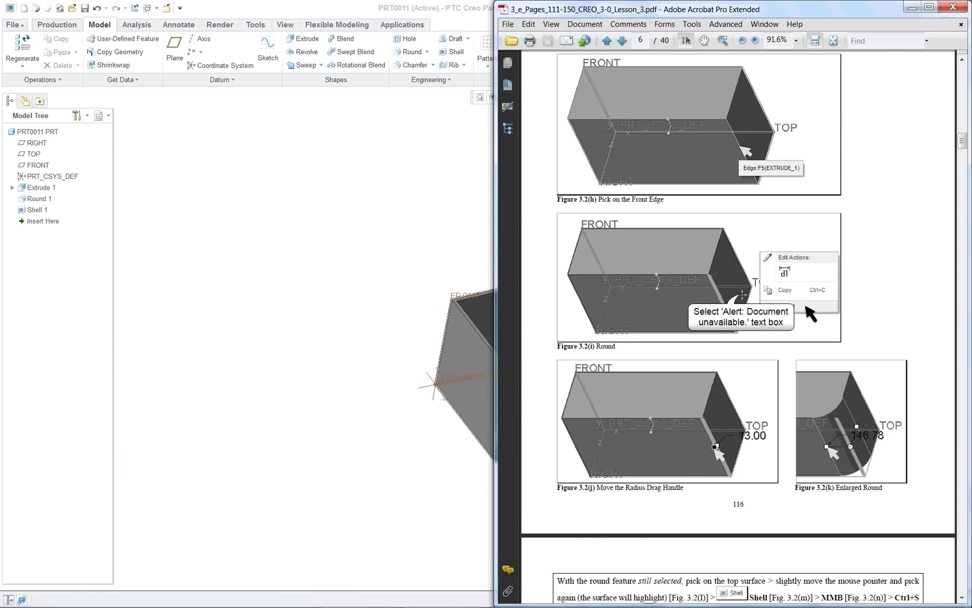
{"action": "left_click", "coordinate": [810, 314]}
{"action": "scroll", "coordinate": [810, 314], "scroll_direction": "down", "scroll_amount": 8}
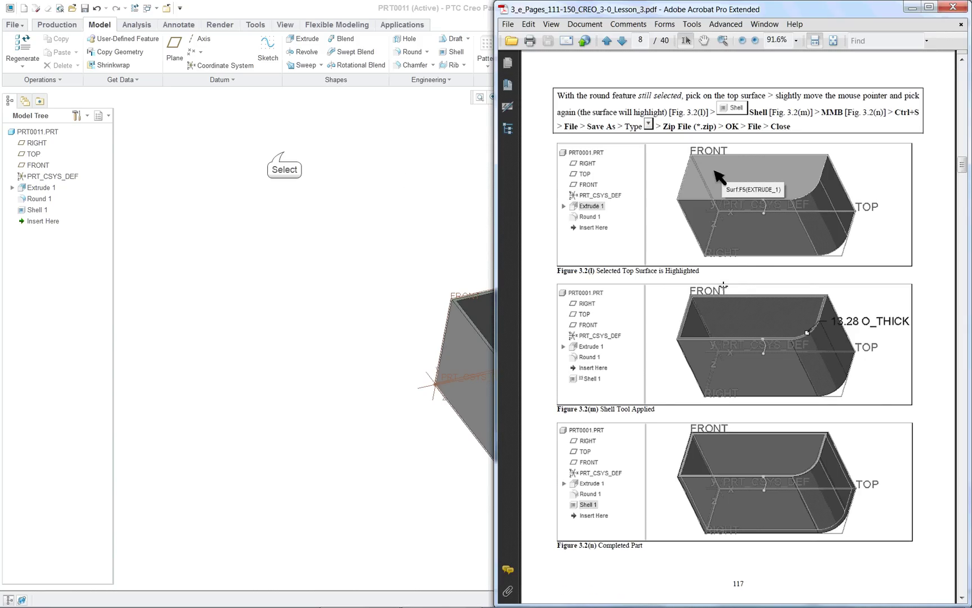
{"action": "scroll", "coordinate": [737, 337], "scroll_direction": "up", "scroll_amount": 8}
{"action": "key", "text": "alt+Tab"}
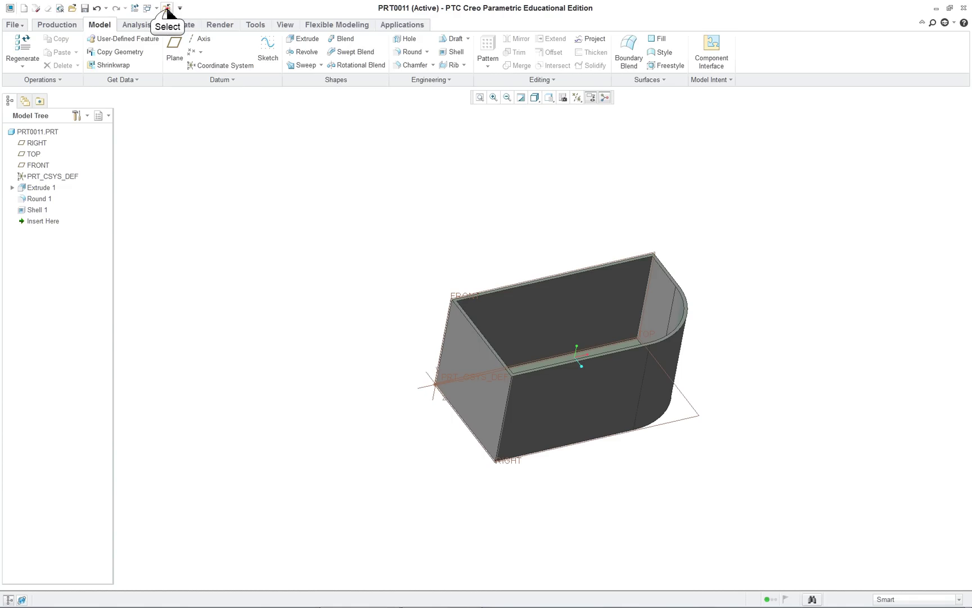
Step: Close the finished PRT0011 part and scroll the PDF to Part Model Two
{"action": "left_click", "coordinate": [167, 7]}
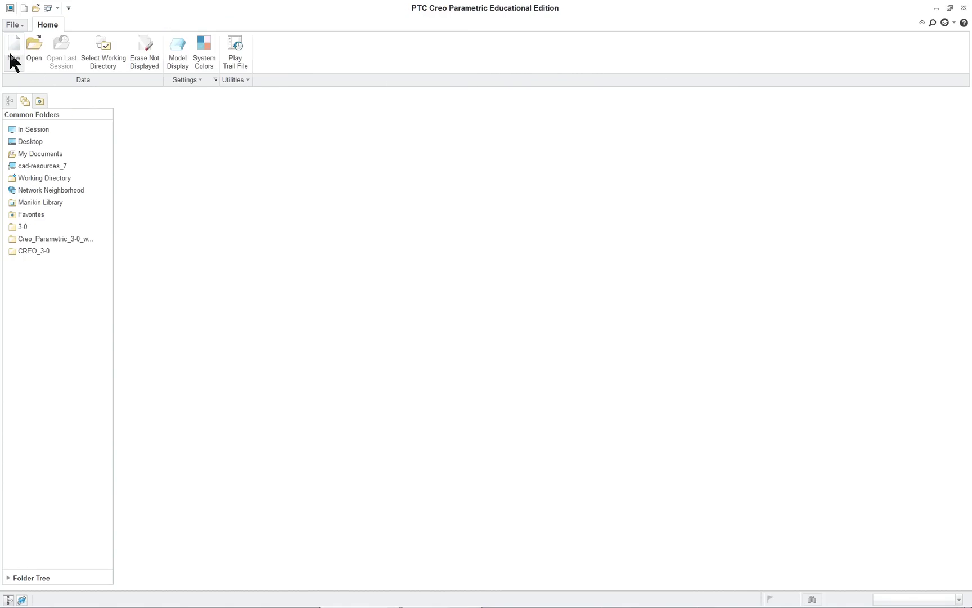
{"action": "key", "text": "alt+Tab"}
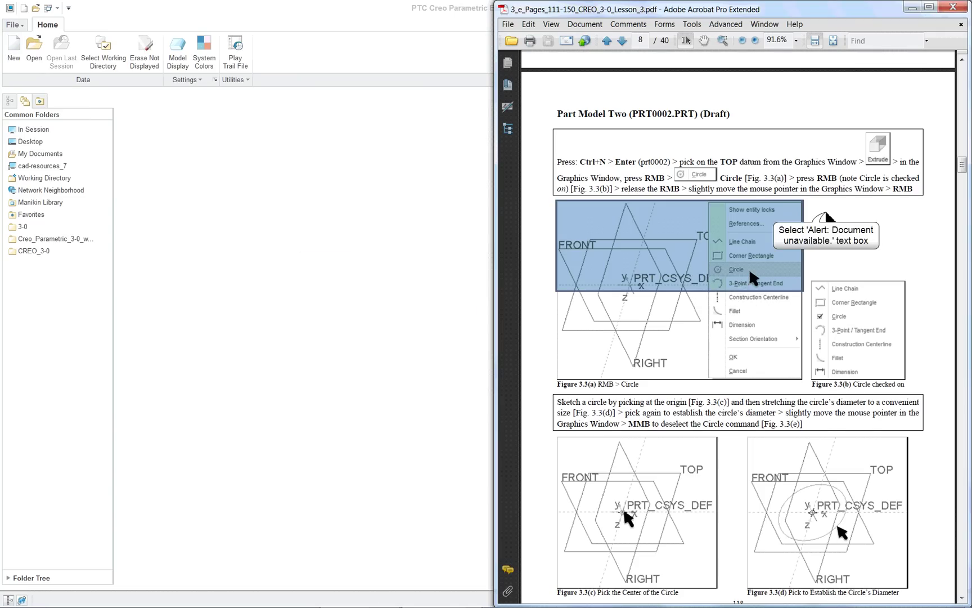
{"action": "scroll", "coordinate": [762, 260], "scroll_direction": "down", "scroll_amount": 3}
{"action": "scroll", "coordinate": [762, 261], "scroll_direction": "down", "scroll_amount": 15}
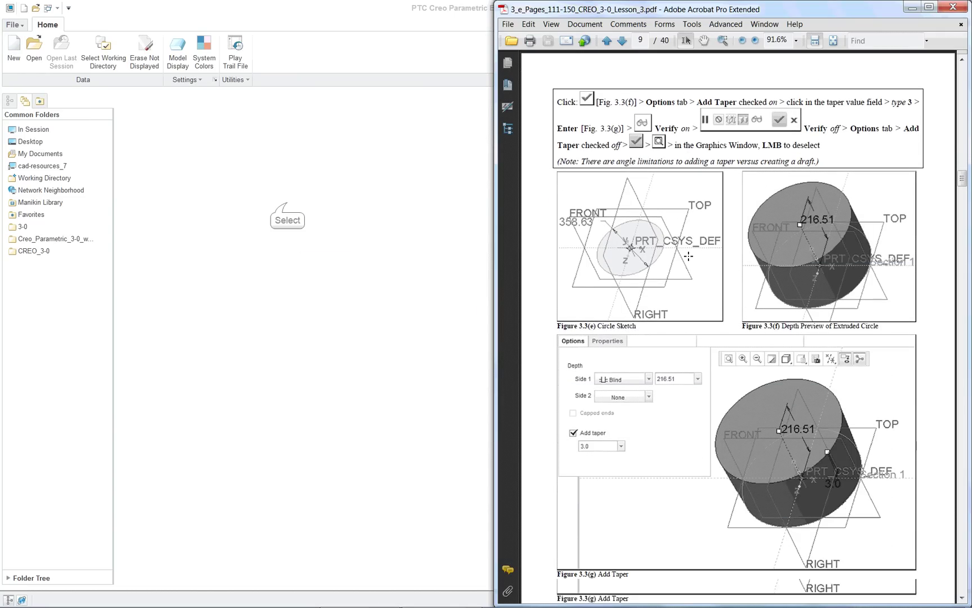
{"action": "left_click", "coordinate": [281, 196]}
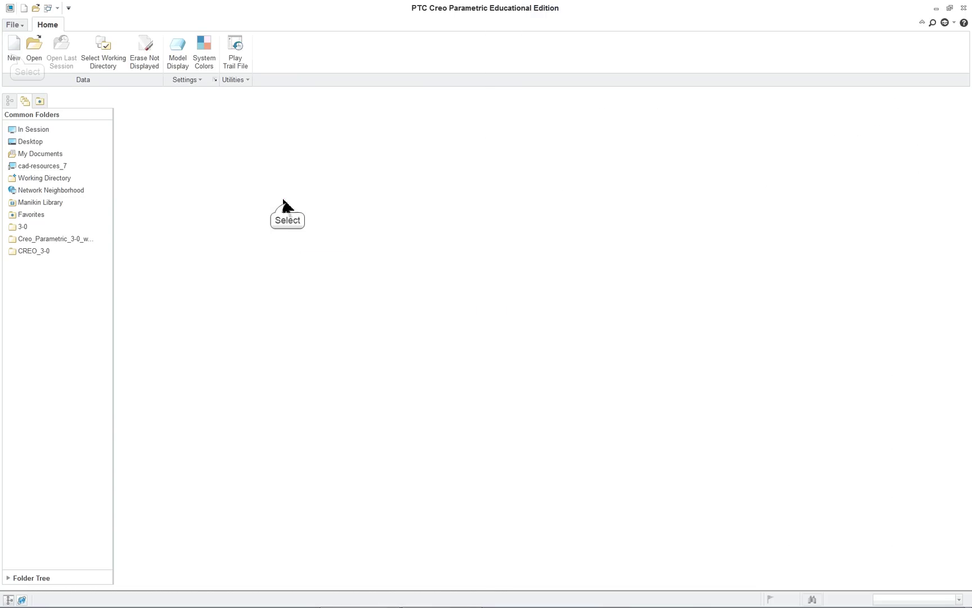
Step: Create the new solid part PRT0012 from the default template
{"action": "left_click", "coordinate": [13, 52]}
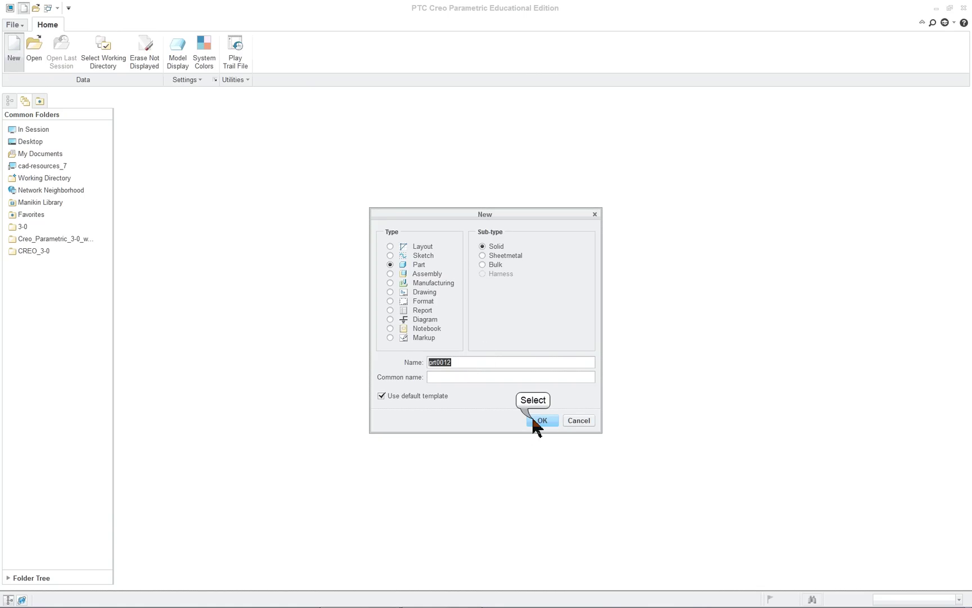
{"action": "left_click", "coordinate": [540, 421]}
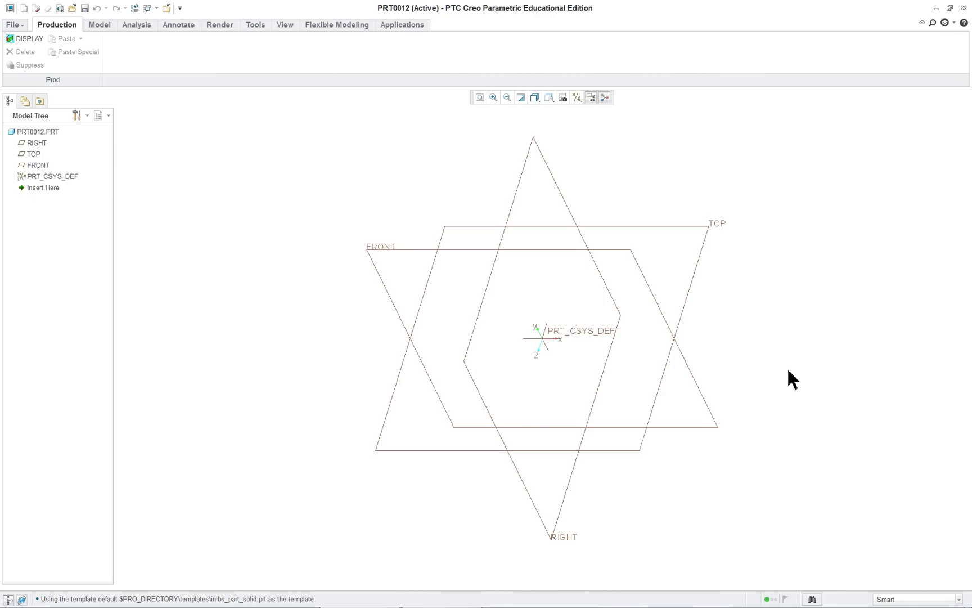
{"action": "key", "text": "alt+Tab"}
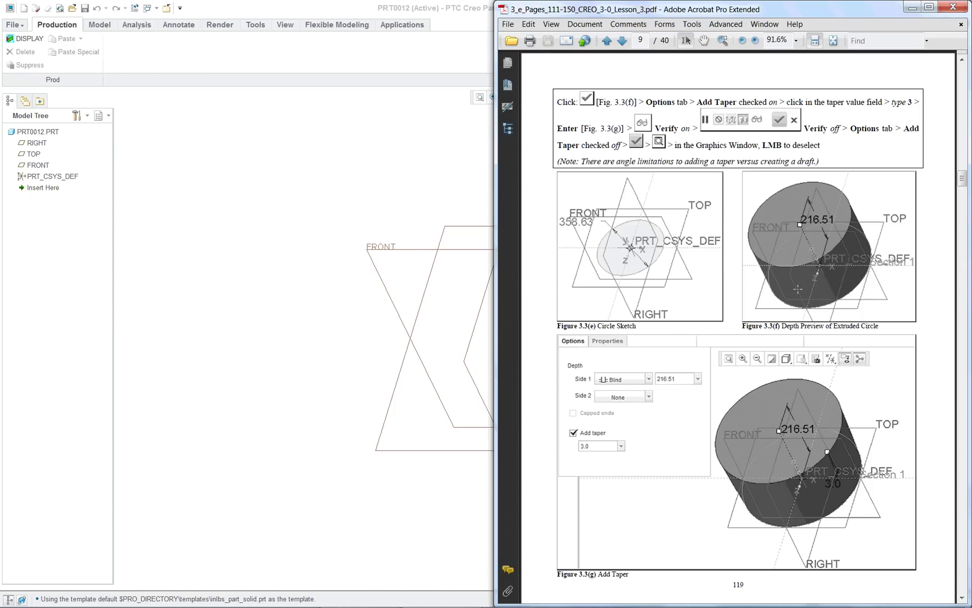
{"action": "key", "text": "alt+Tab"}
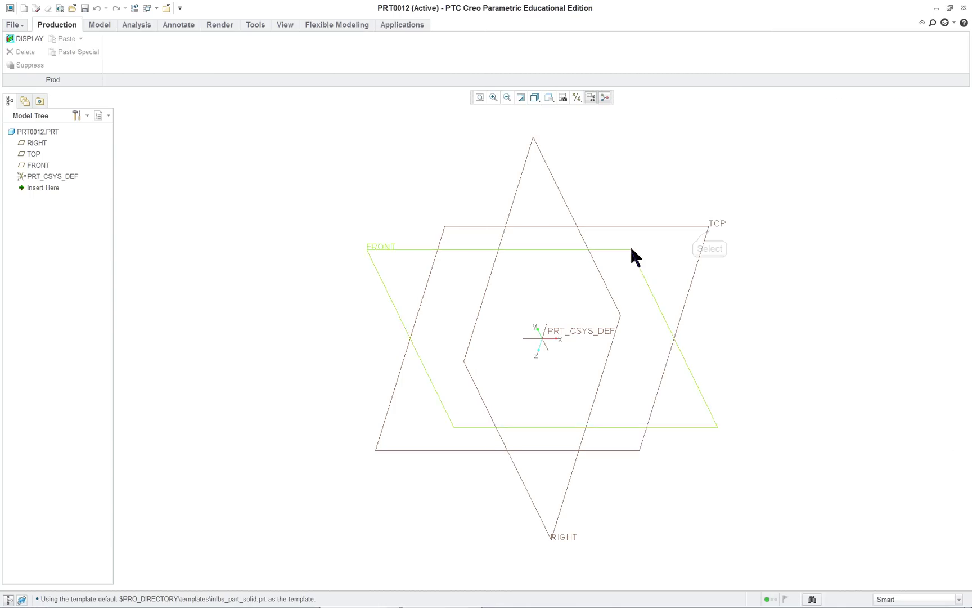
Step: Select the TOP datum plane as the reference for the first feature
{"action": "left_click", "coordinate": [708, 230]}
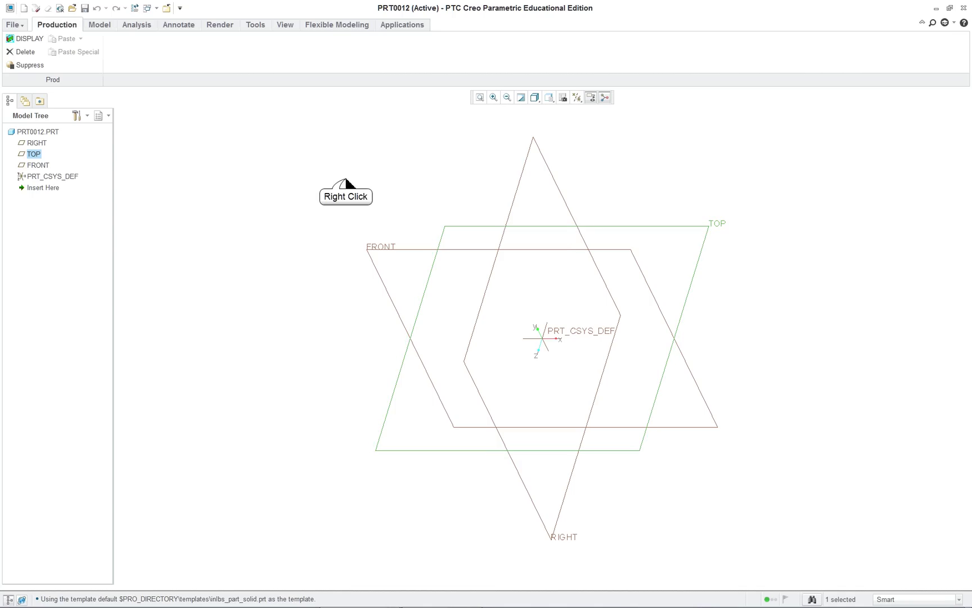
{"action": "right_click", "coordinate": [289, 238]}
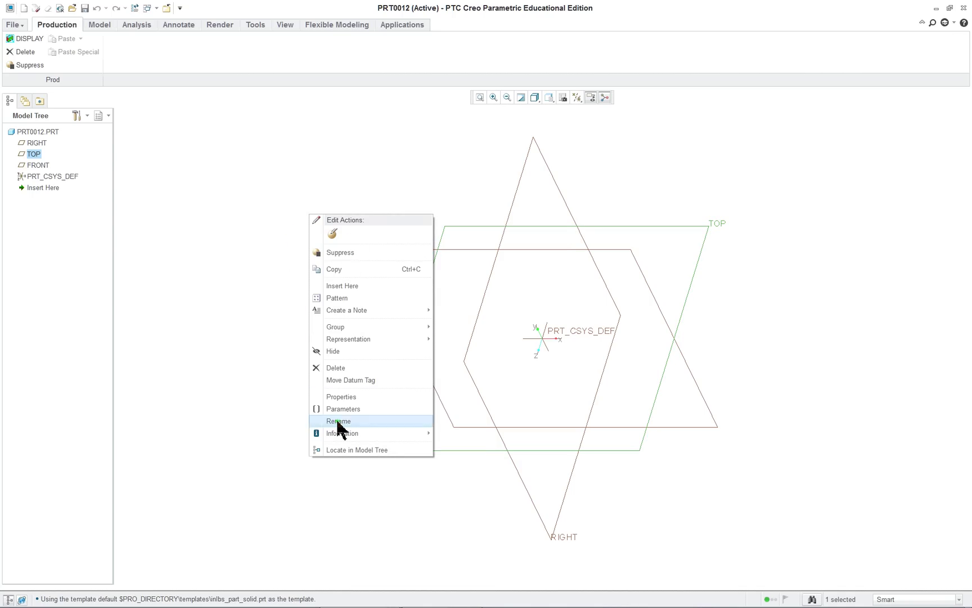
{"action": "left_click", "coordinate": [264, 270]}
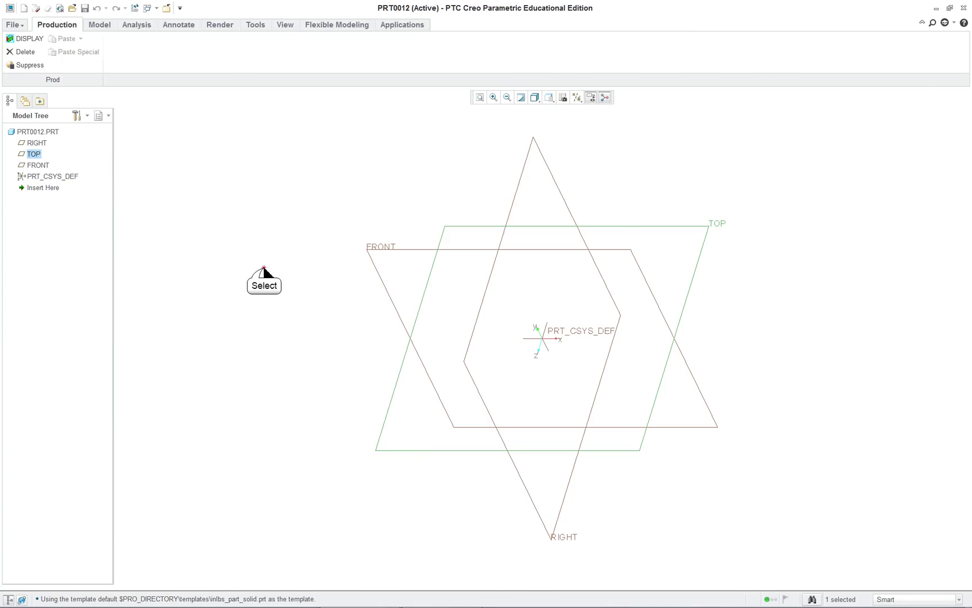
{"action": "left_click", "coordinate": [100, 25]}
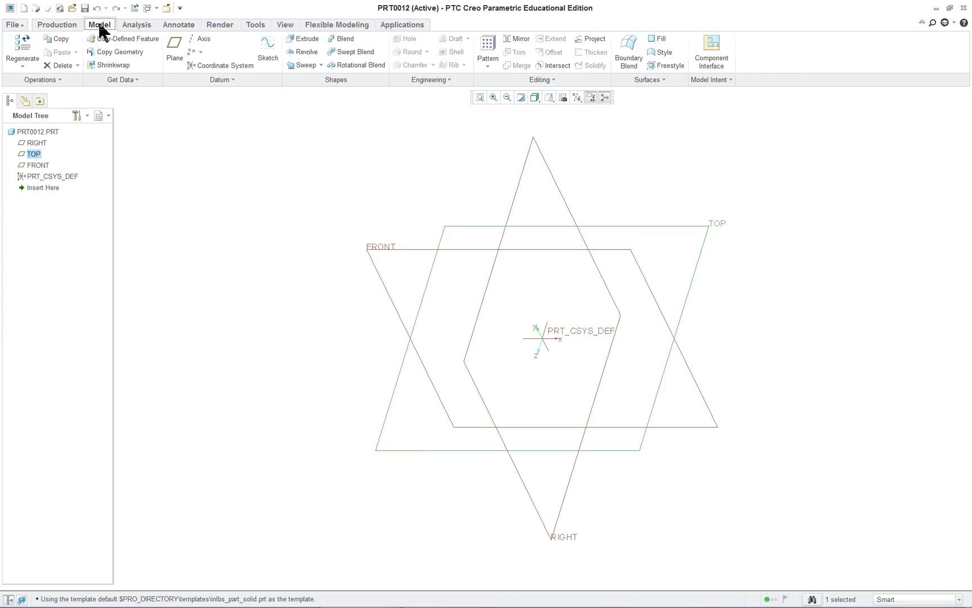
Step: Start an extrusion on TOP and sketch a circle centred on the origin
{"action": "left_click", "coordinate": [310, 41]}
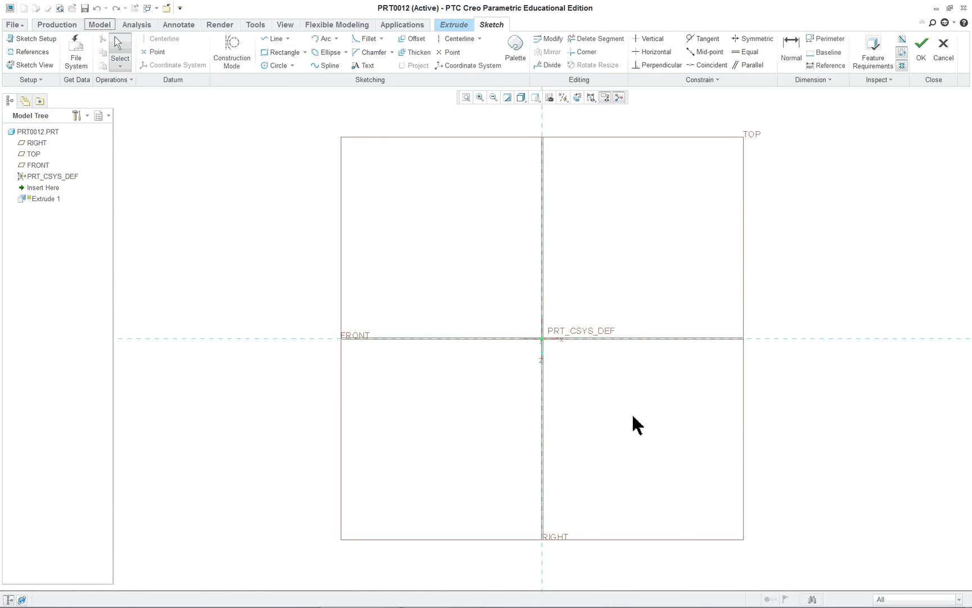
{"action": "mouse_move", "coordinate": [675, 425]}
{"action": "middle_mouse_down"}
{"action": "mouse_move", "coordinate": [631, 436]}
{"action": "mouse_move", "coordinate": [635, 421]}
{"action": "mouse_move", "coordinate": [647, 444]}
{"action": "middle_mouse_up"}
{"action": "right_click", "coordinate": [781, 350]}
{"action": "left_click", "coordinate": [810, 413]}
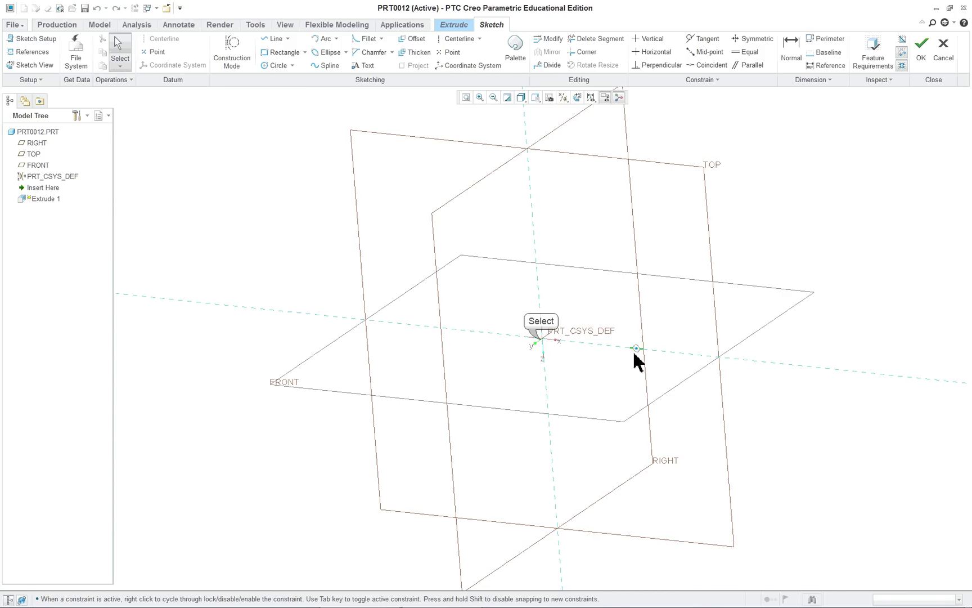
{"action": "left_click", "coordinate": [542, 337]}
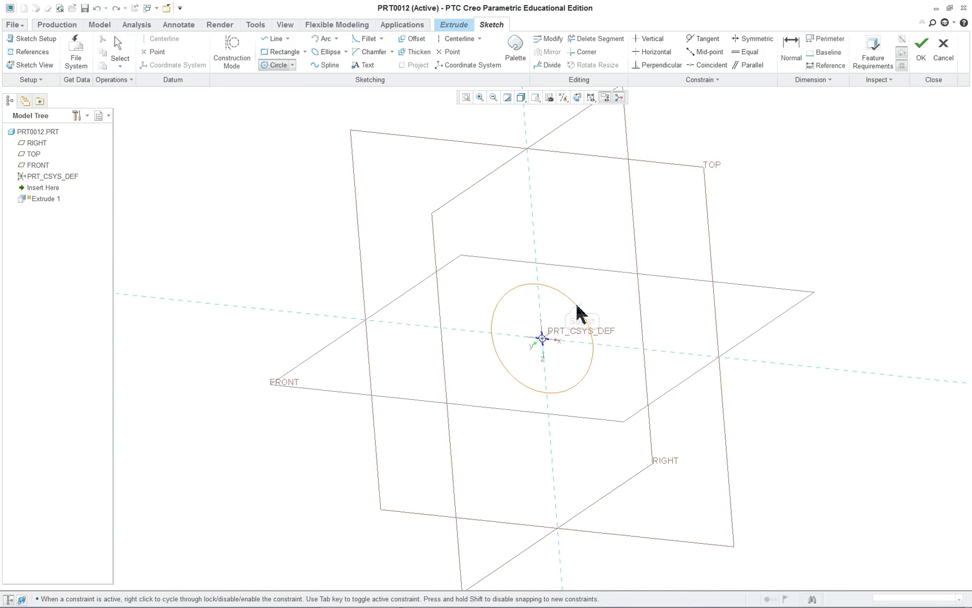
{"action": "left_click", "coordinate": [582, 305]}
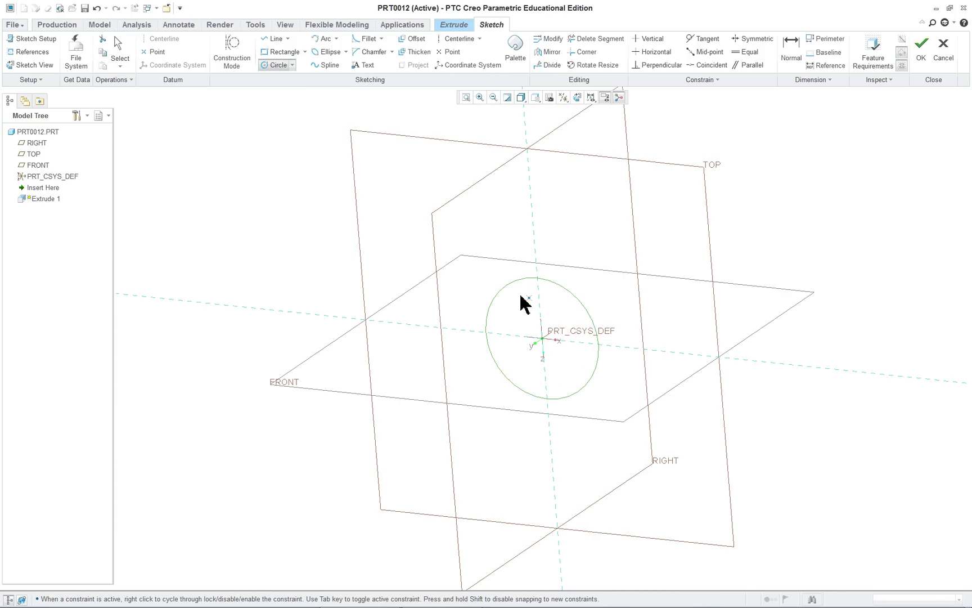
{"action": "middle_click", "coordinate": [242, 236]}
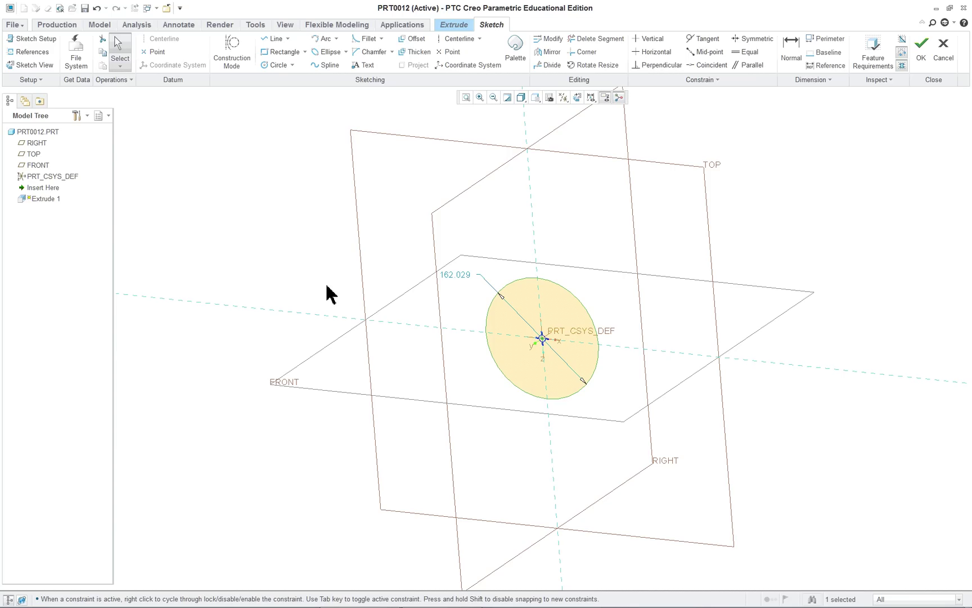
Step: View the sketch flat and resize the circle to a 64.131 dimension
{"action": "key", "text": "ctrl+d"}
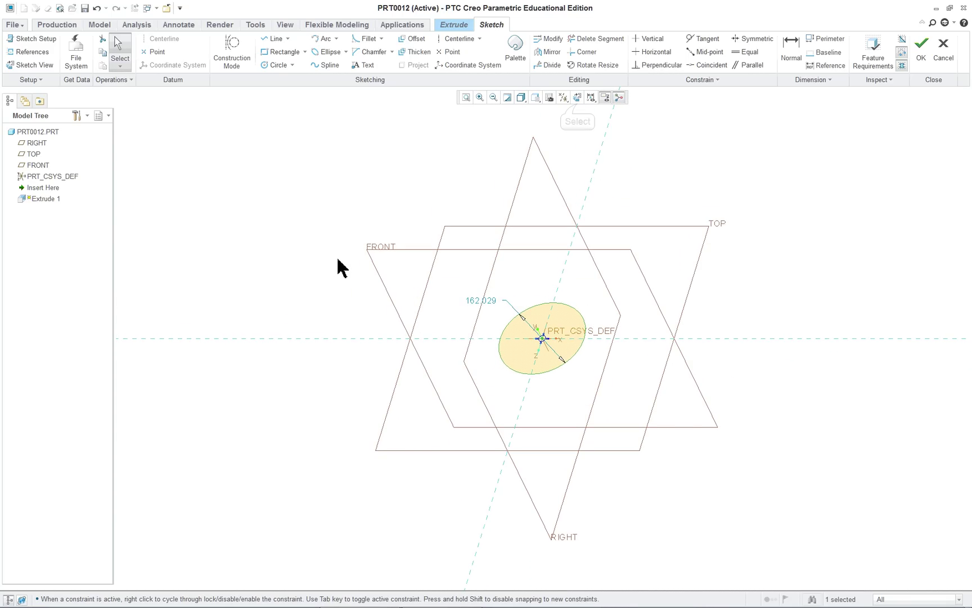
{"action": "left_click", "coordinate": [578, 101]}
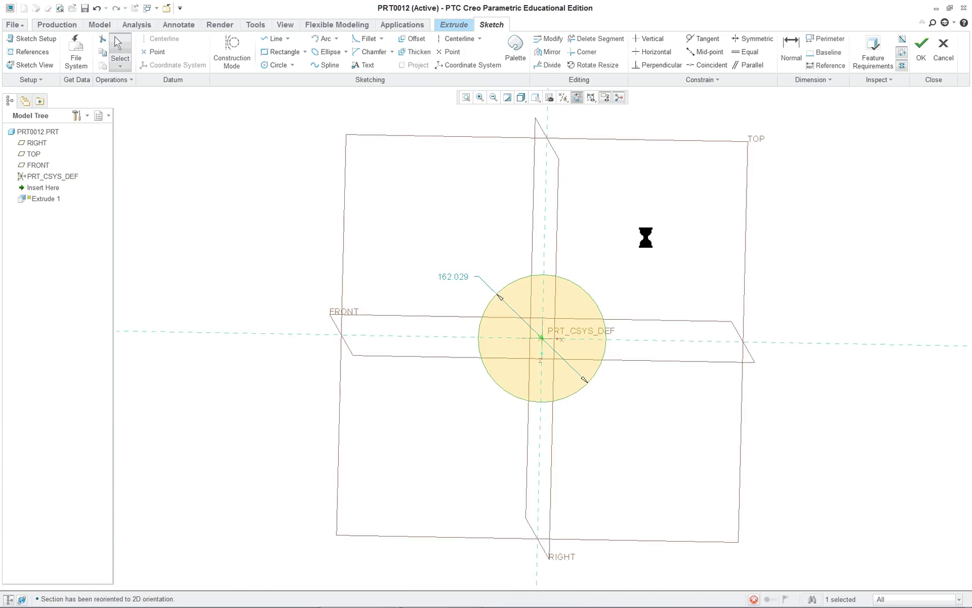
{"action": "mouse_move", "coordinate": [503, 293]}
{"action": "left_mouse_down"}
{"action": "mouse_move", "coordinate": [521, 306]}
{"action": "mouse_move", "coordinate": [495, 289]}
{"action": "mouse_move", "coordinate": [523, 330]}
{"action": "left_mouse_up"}
{"action": "middle_click_drag", "start_coordinate": [686, 375], "coordinate": [625, 341]}
{"action": "scroll", "coordinate": [624, 344], "scroll_direction": "up", "scroll_amount": 3}
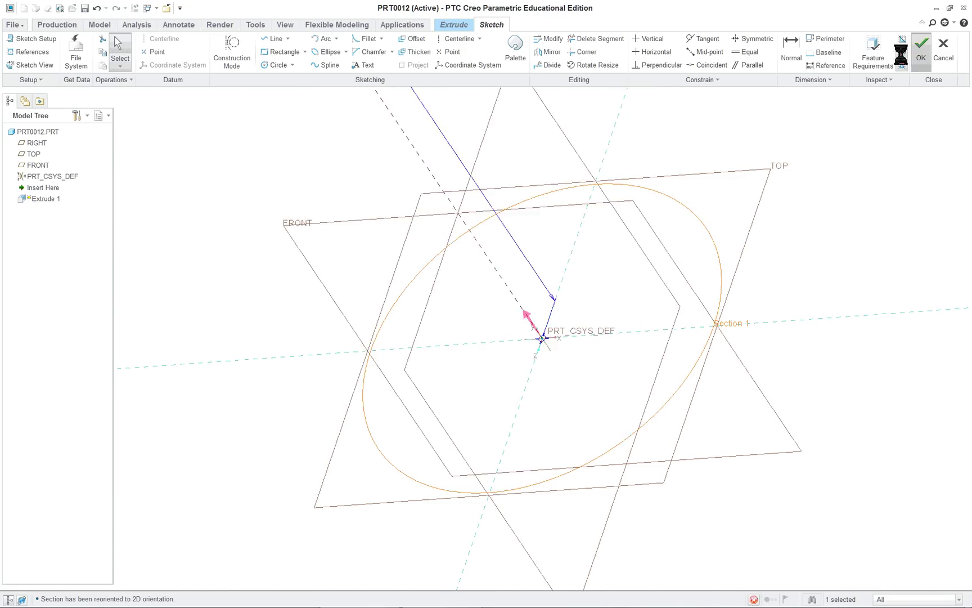
{"action": "left_click", "coordinate": [920, 45]}
{"action": "double_click", "coordinate": [85, 53]}
{"action": "type", "text": "50"}
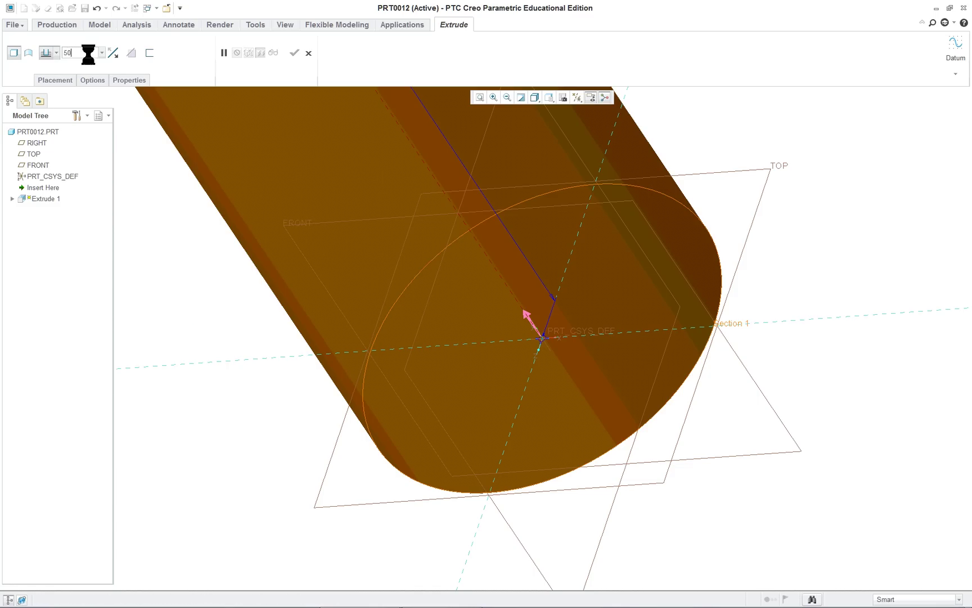
{"action": "key", "text": "Return"}
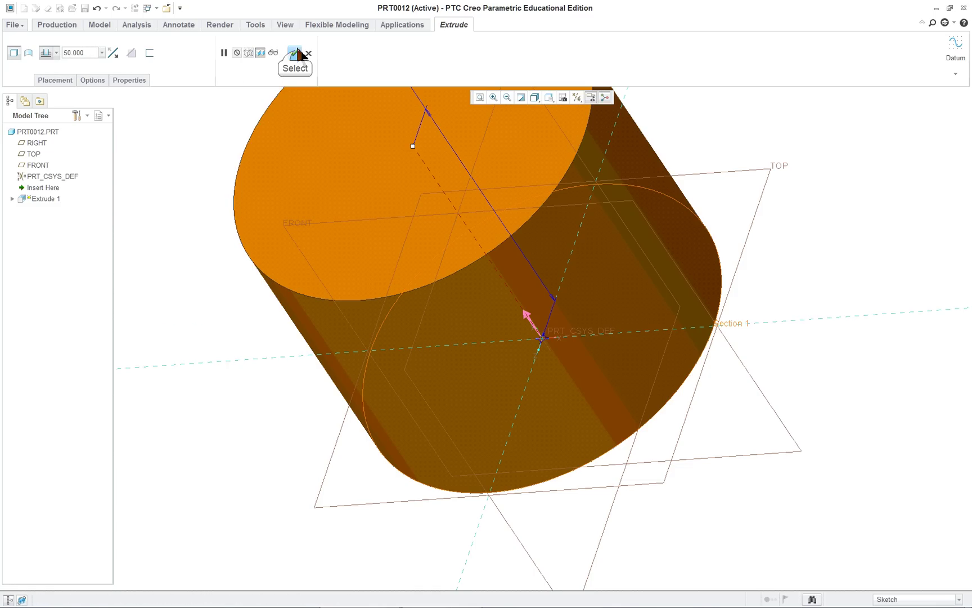
{"action": "left_click", "coordinate": [295, 53]}
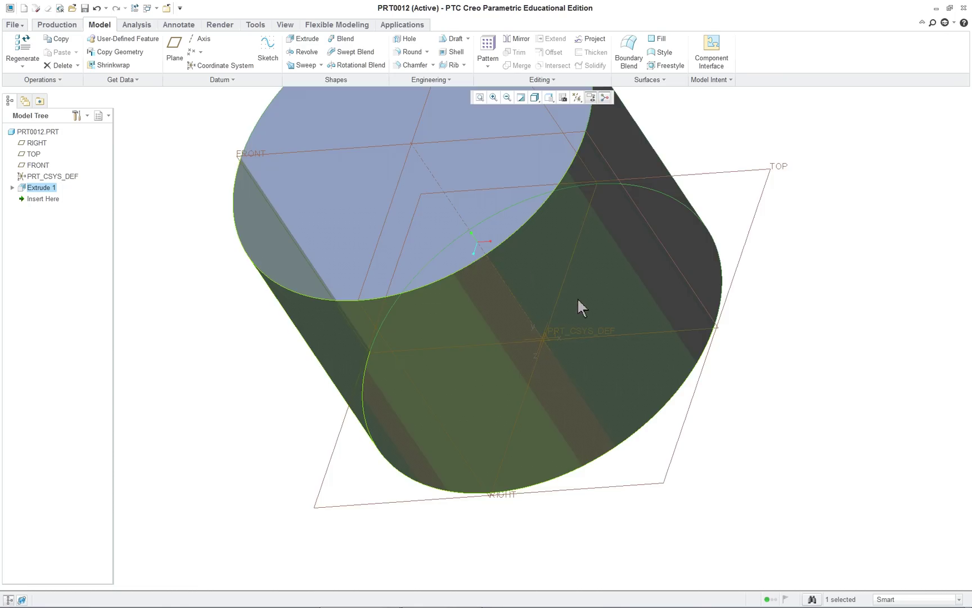
{"action": "scroll", "coordinate": [578, 299], "scroll_direction": "up", "scroll_amount": 3}
{"action": "scroll", "coordinate": [622, 160], "scroll_direction": "down", "scroll_amount": 2}
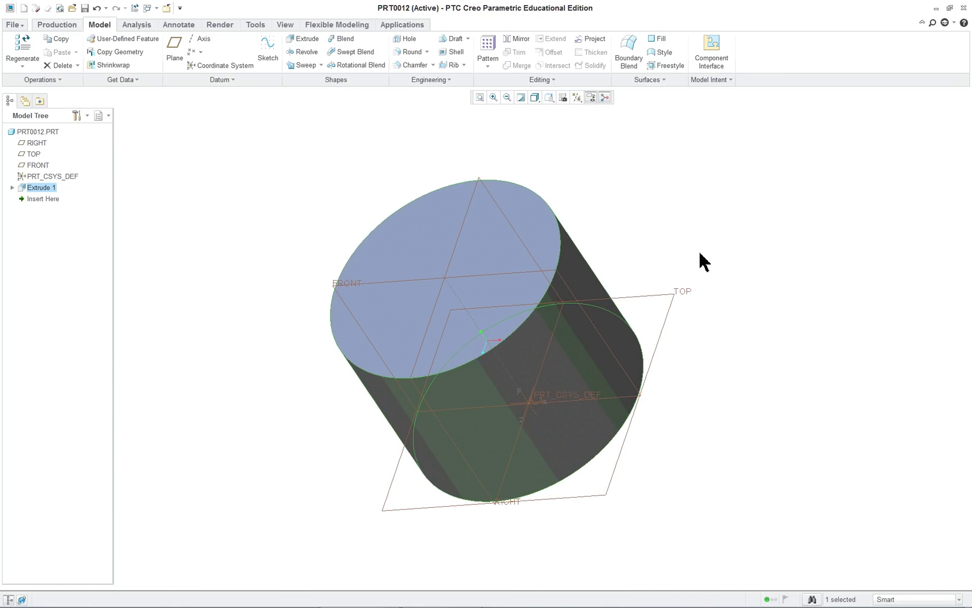
{"action": "scroll", "coordinate": [629, 254], "scroll_direction": "down", "scroll_amount": 2}
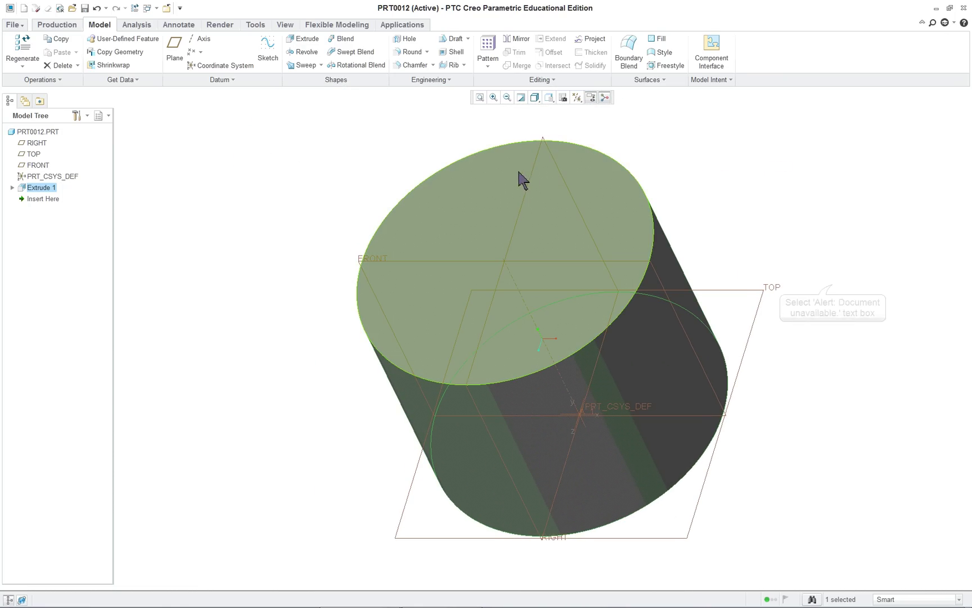
{"action": "key", "text": "alt+Tab"}
{"action": "left_click", "coordinate": [835, 286]}
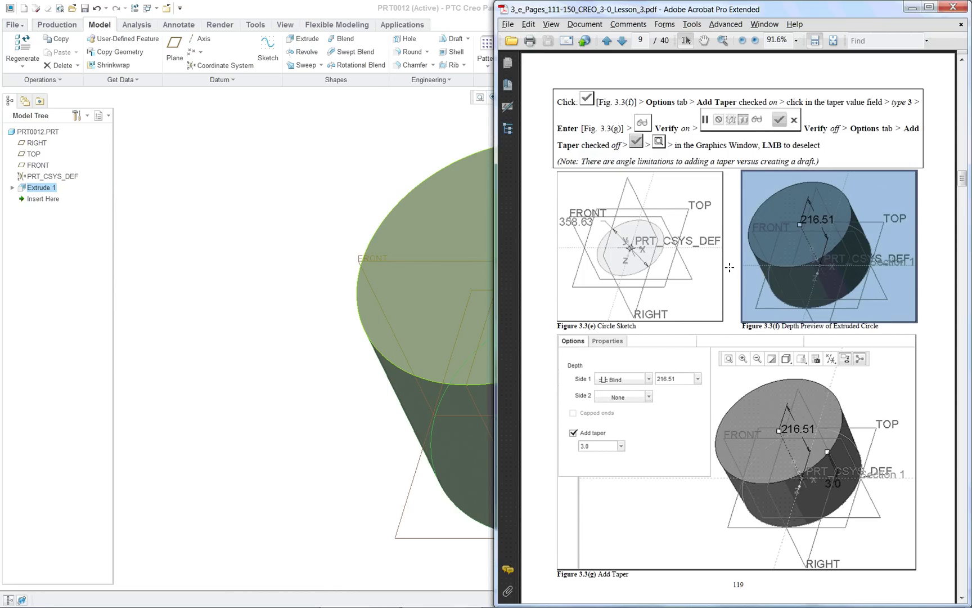
{"action": "left_click", "coordinate": [444, 242]}
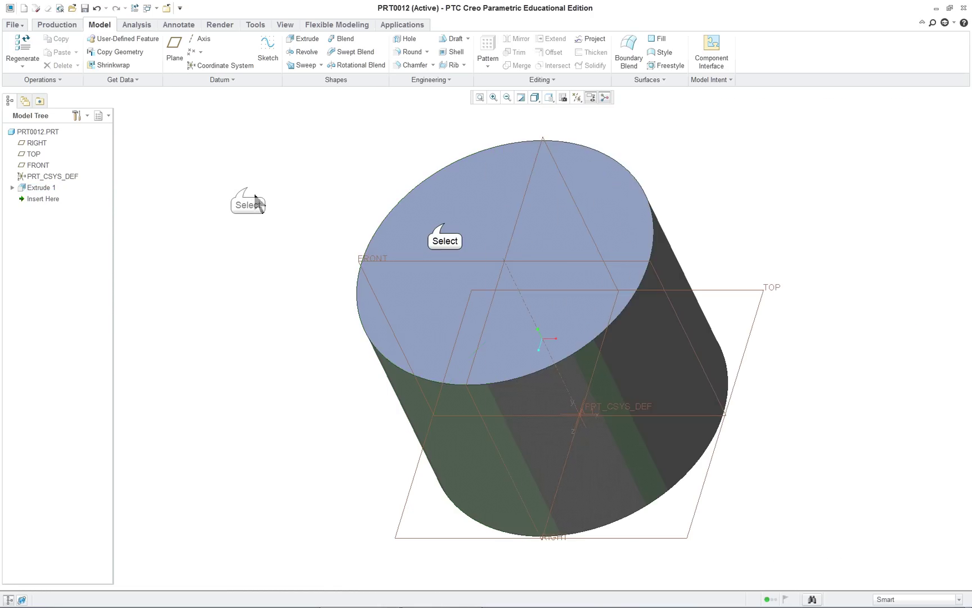
{"action": "right_click", "coordinate": [262, 185]}
{"action": "right_click", "coordinate": [217, 169]}
{"action": "left_click", "coordinate": [416, 212]}
{"action": "left_click", "coordinate": [376, 205]}
{"action": "right_click", "coordinate": [213, 164]}
{"action": "left_click", "coordinate": [249, 182]}
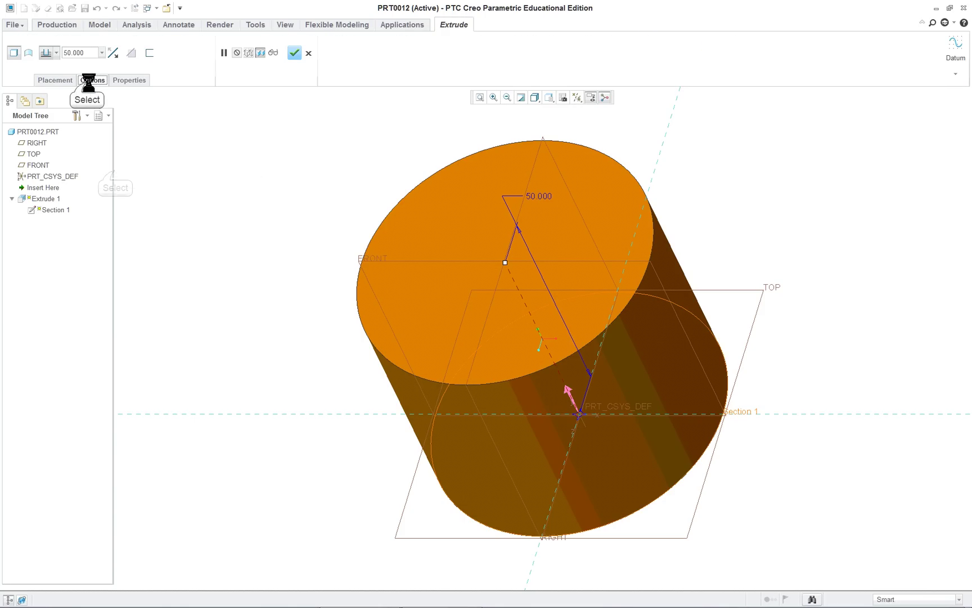
{"action": "left_click", "coordinate": [87, 80]}
{"action": "left_click", "coordinate": [114, 170]}
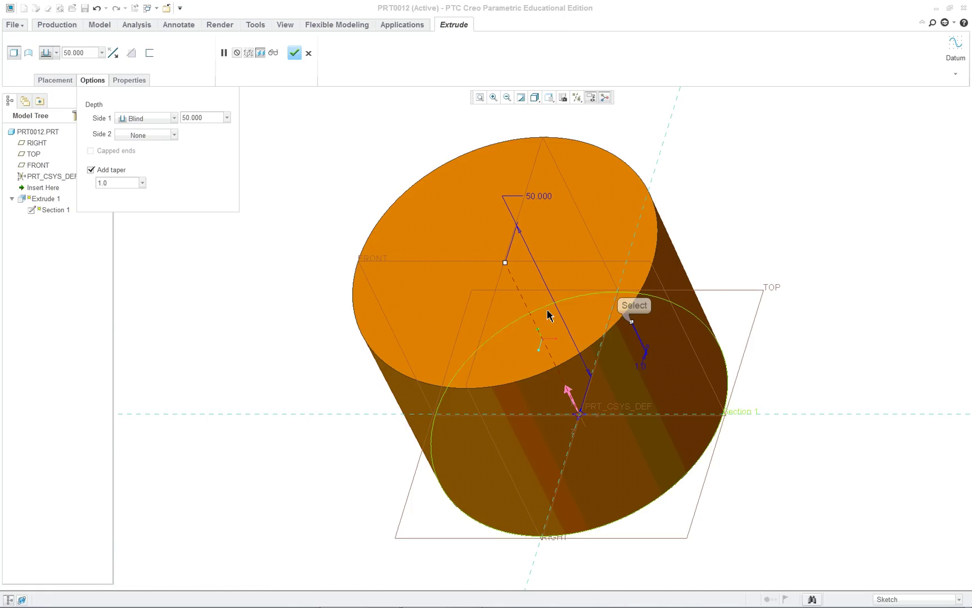
{"action": "left_click_drag", "start_coordinate": [632, 321], "coordinate": [638, 366]}
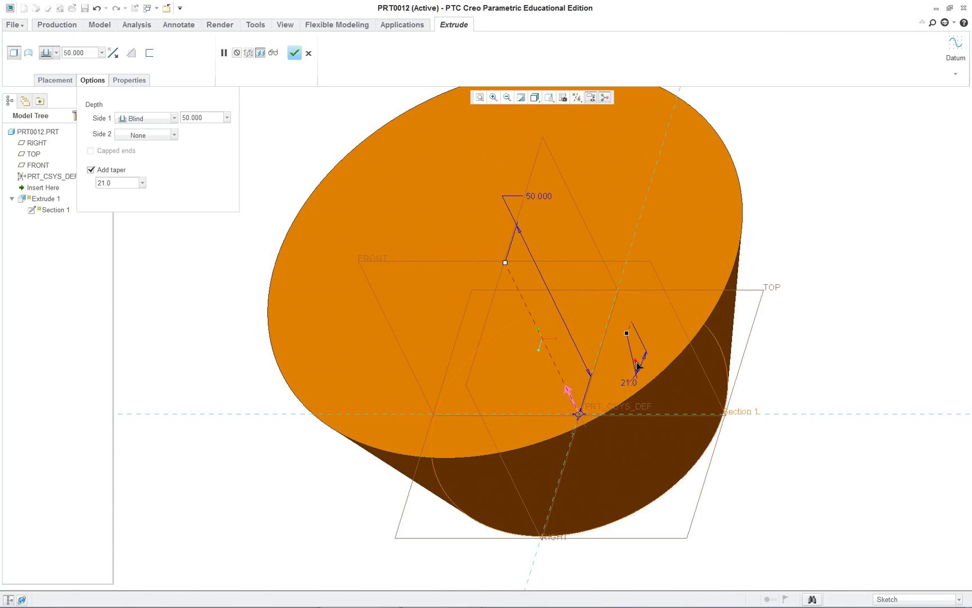
{"action": "left_click", "coordinate": [309, 54]}
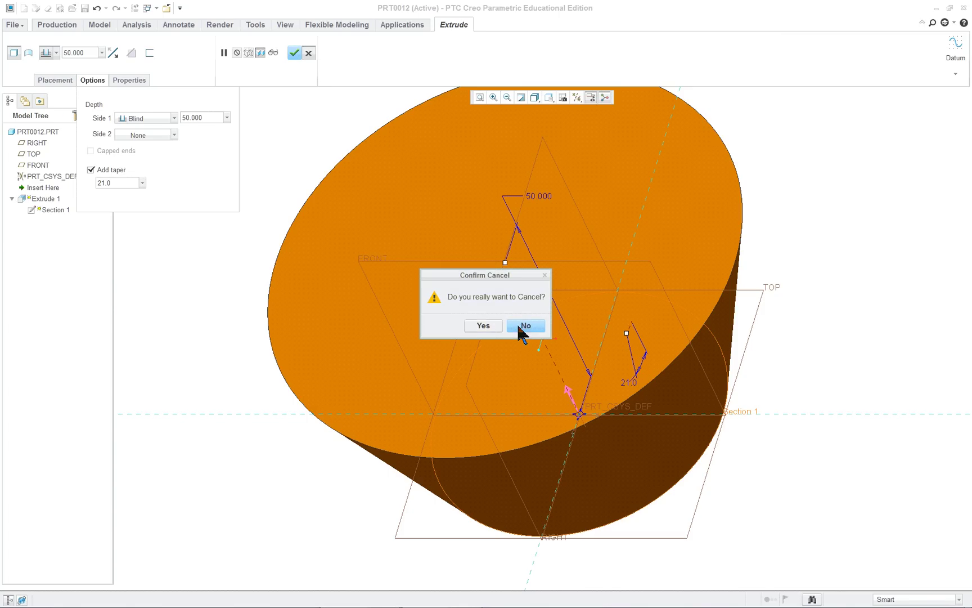
{"action": "left_click", "coordinate": [484, 325]}
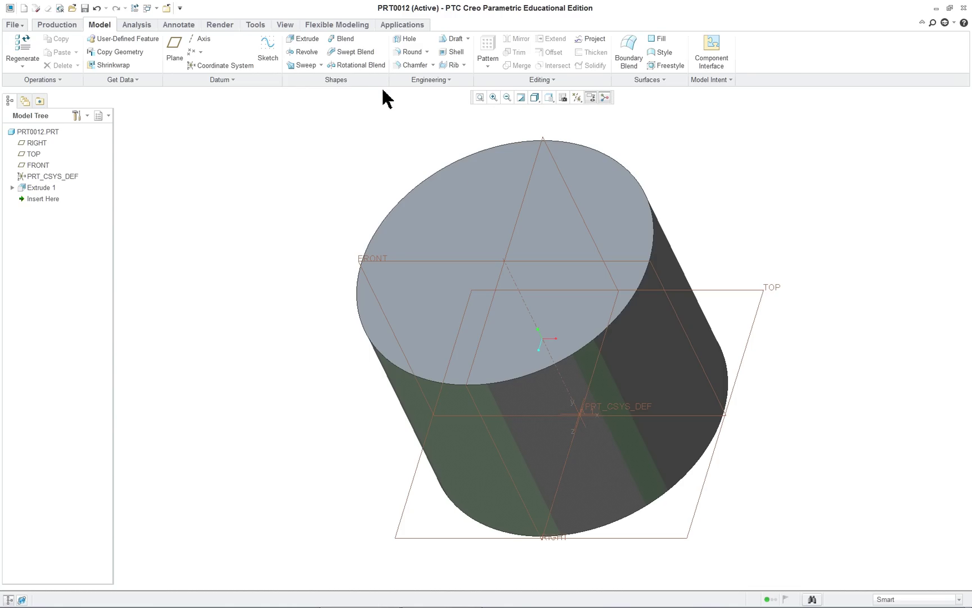
Step: Try selecting the cylinder's side surface, then clear the selection
{"action": "left_click", "coordinate": [659, 344]}
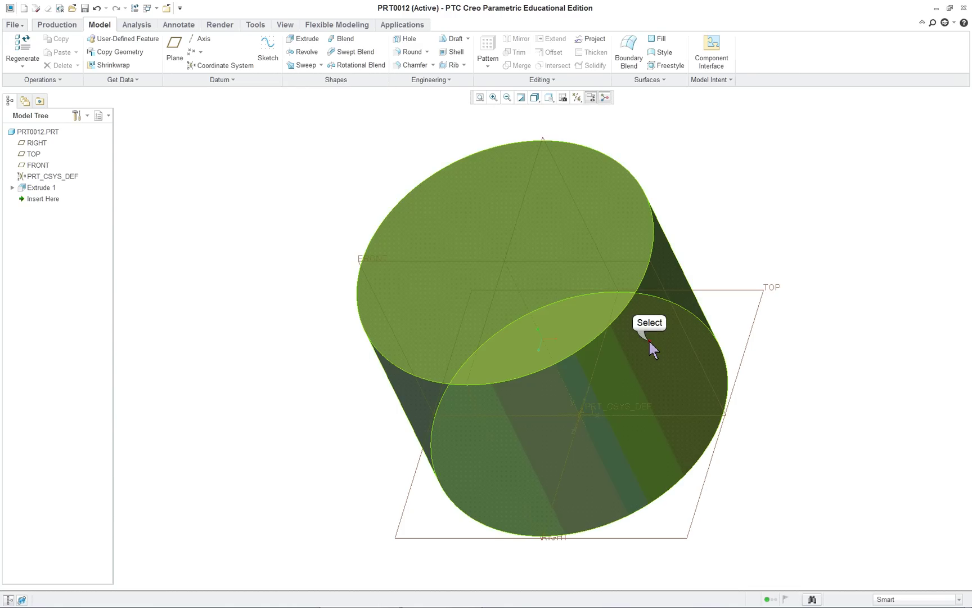
{"action": "left_click", "coordinate": [652, 344]}
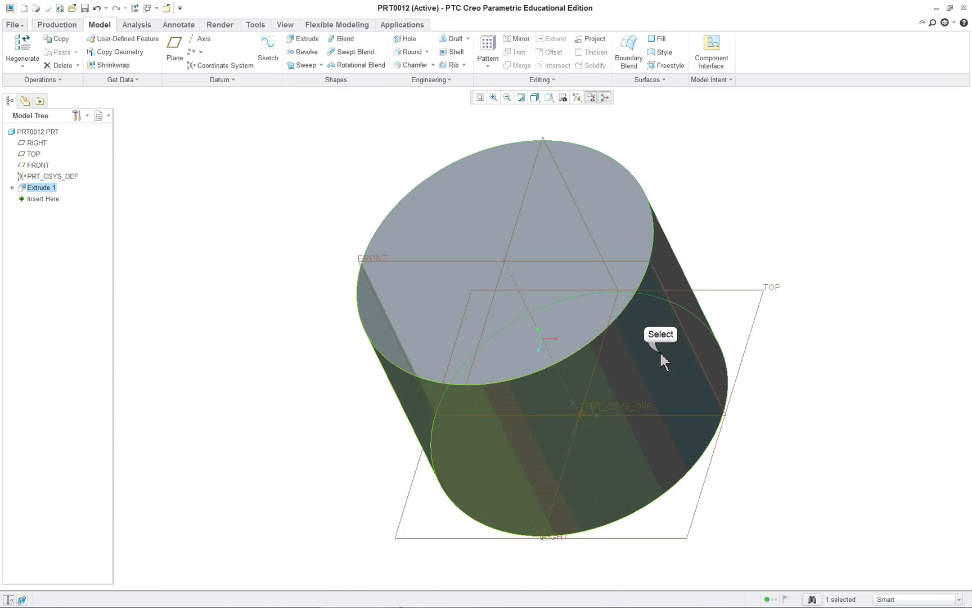
{"action": "left_click", "coordinate": [661, 353]}
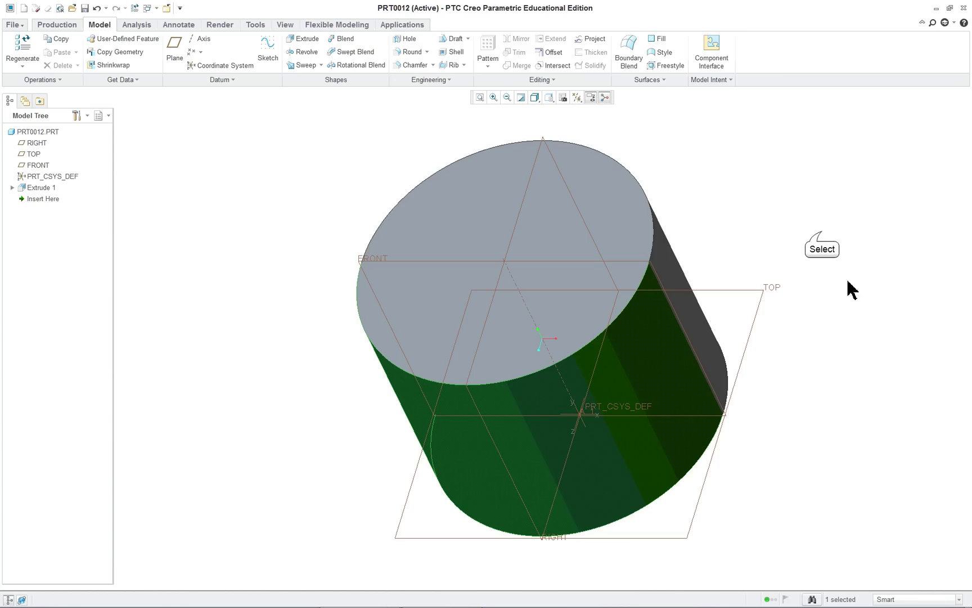
{"action": "left_click", "coordinate": [821, 232]}
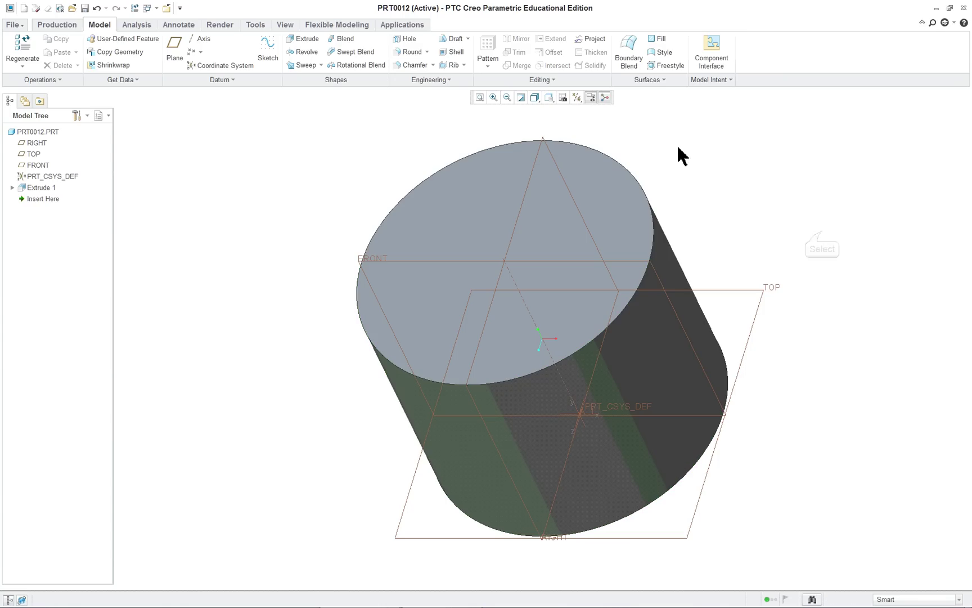
Step: Start a draft with the cylinder's side surface as the drafted surface
{"action": "left_click", "coordinate": [455, 42]}
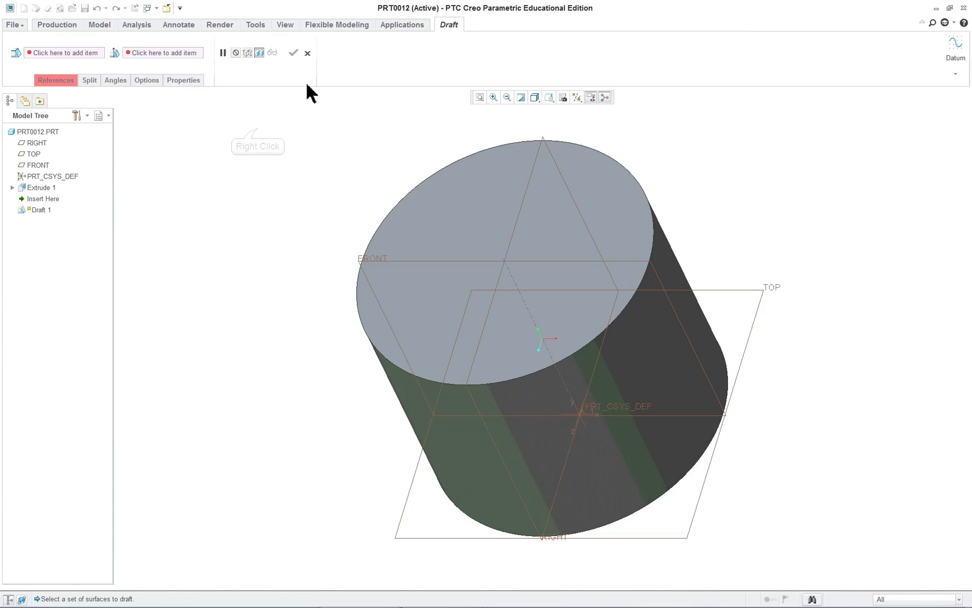
{"action": "right_click", "coordinate": [259, 130]}
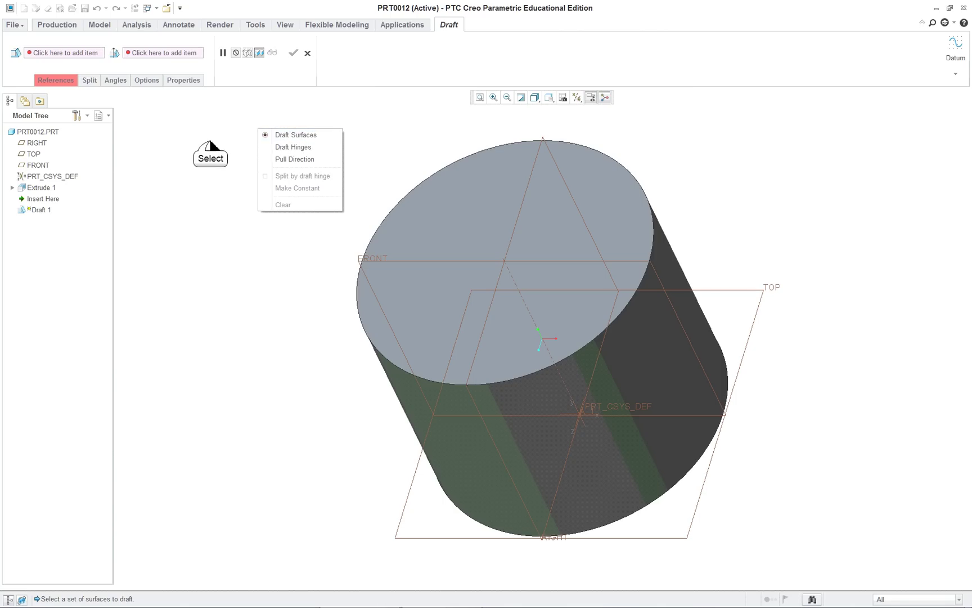
{"action": "left_click", "coordinate": [57, 83]}
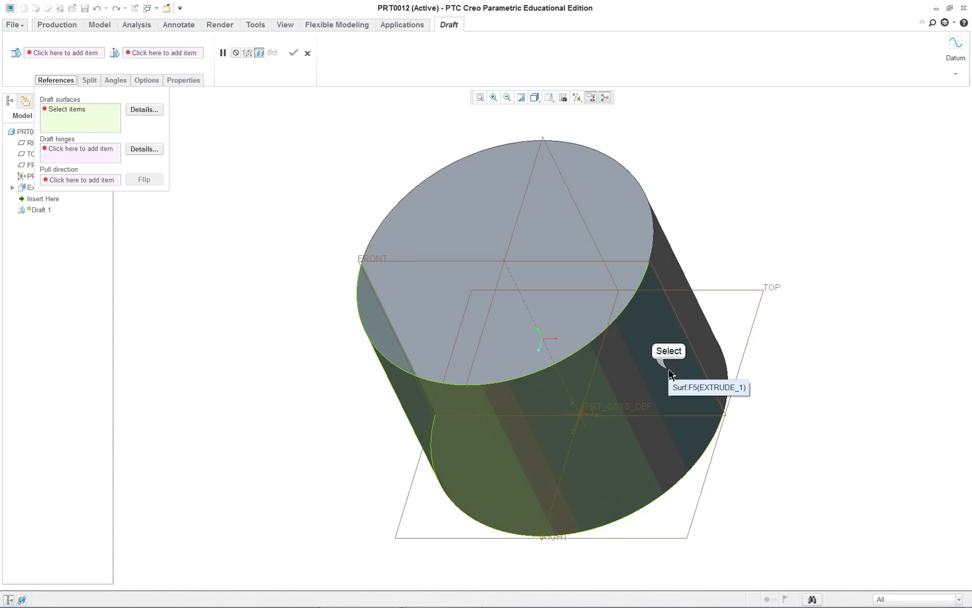
{"action": "left_click", "coordinate": [670, 373]}
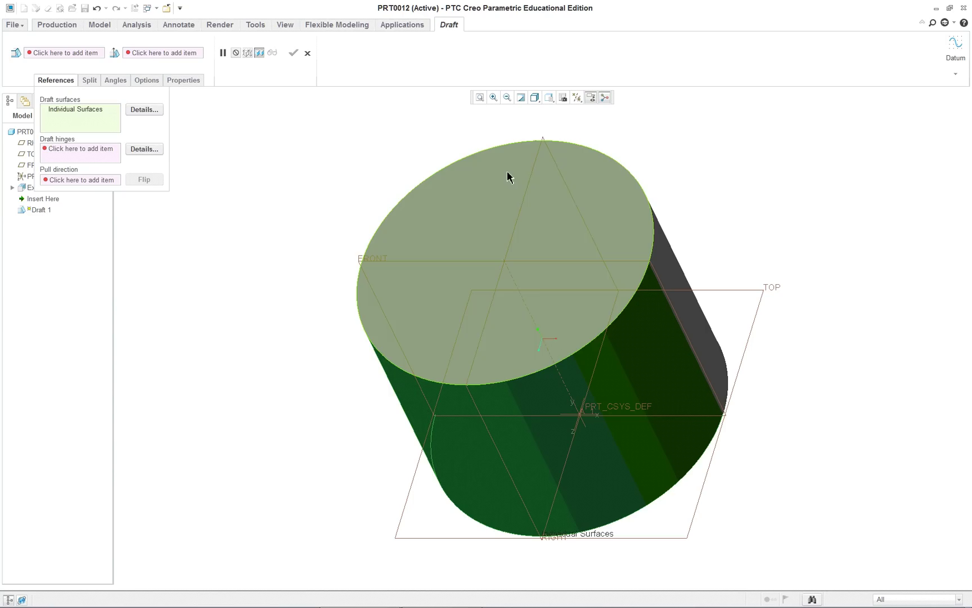
{"action": "left_click", "coordinate": [88, 151]}
Step: Check the lesson PDF and set the TOP datum plane as the draft hinge
{"action": "right_click", "coordinate": [226, 111]}
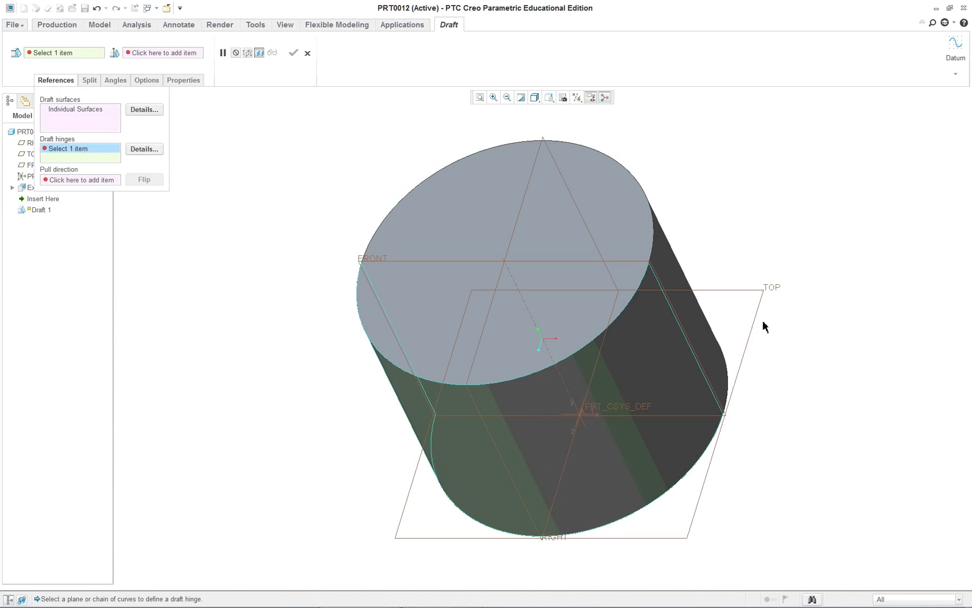
{"action": "key", "text": "alt+Tab"}
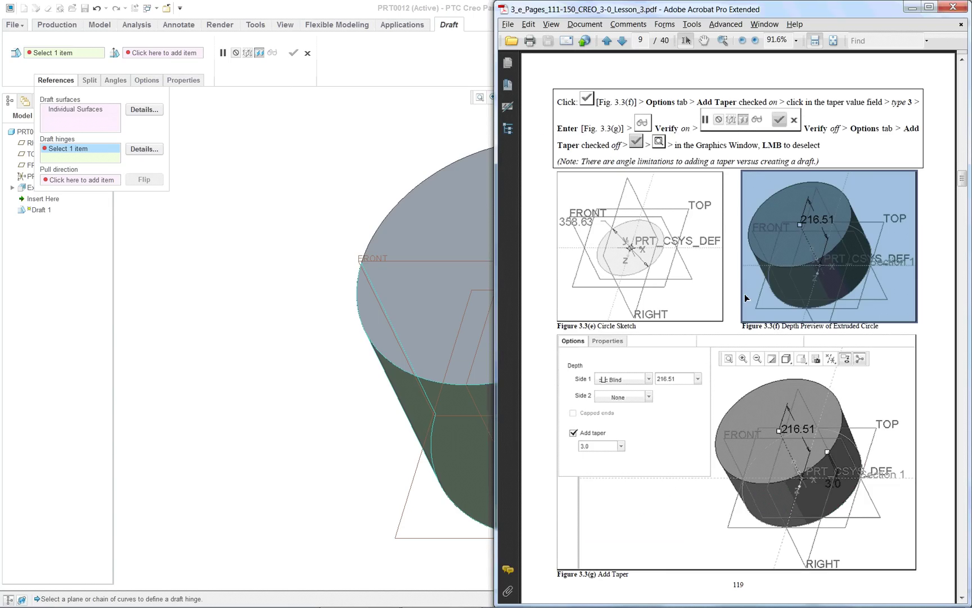
{"action": "scroll", "coordinate": [744, 294], "scroll_direction": "down", "scroll_amount": 1}
{"action": "scroll", "coordinate": [744, 294], "scroll_direction": "down", "scroll_amount": 12}
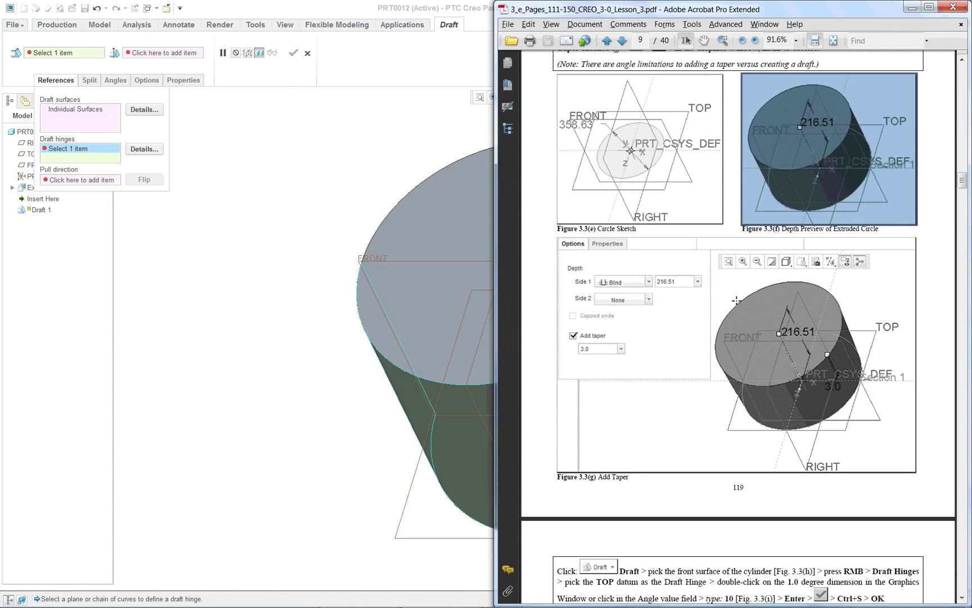
{"action": "scroll", "coordinate": [714, 293], "scroll_direction": "down", "scroll_amount": 5}
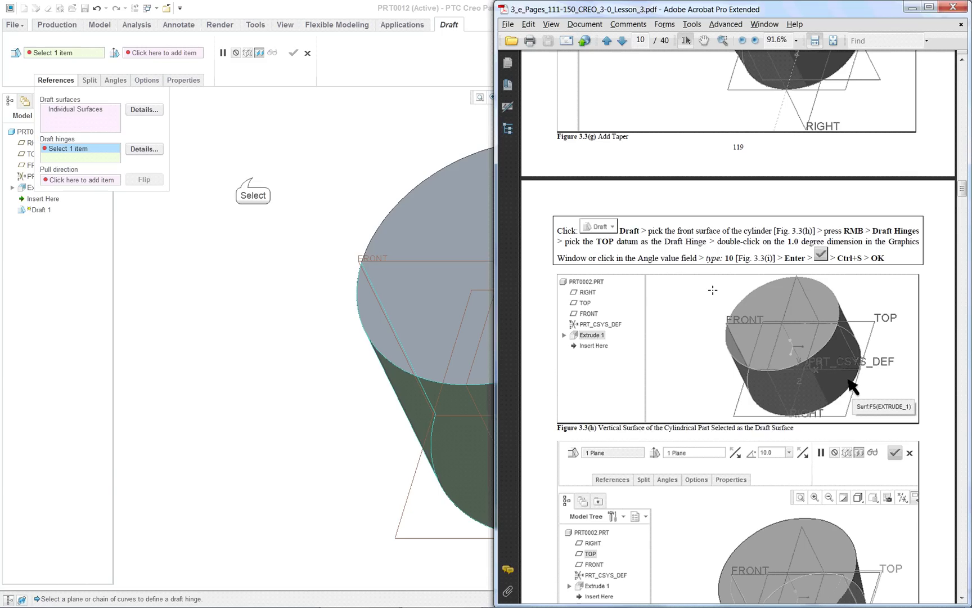
{"action": "left_click", "coordinate": [253, 182]}
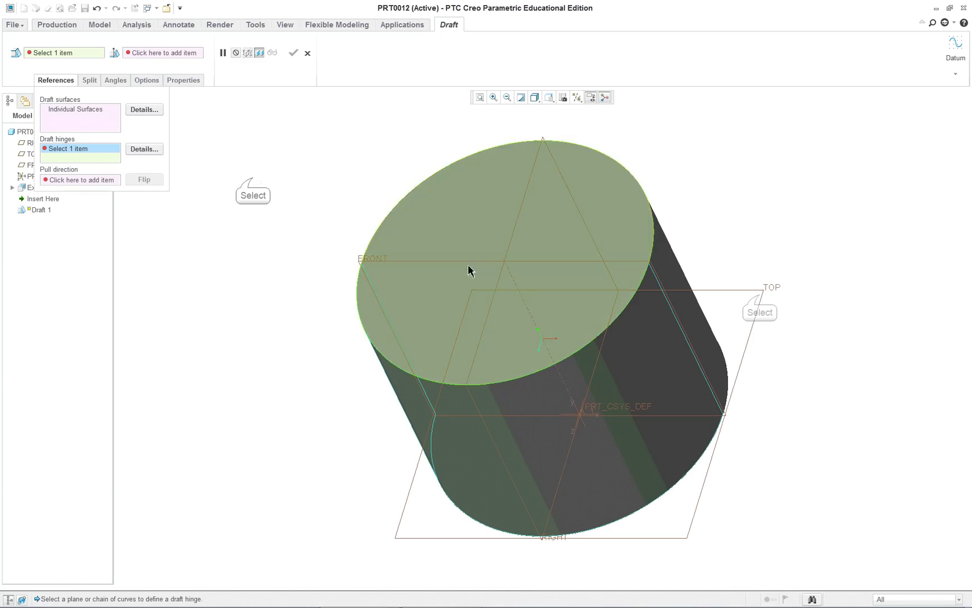
{"action": "left_click", "coordinate": [760, 298]}
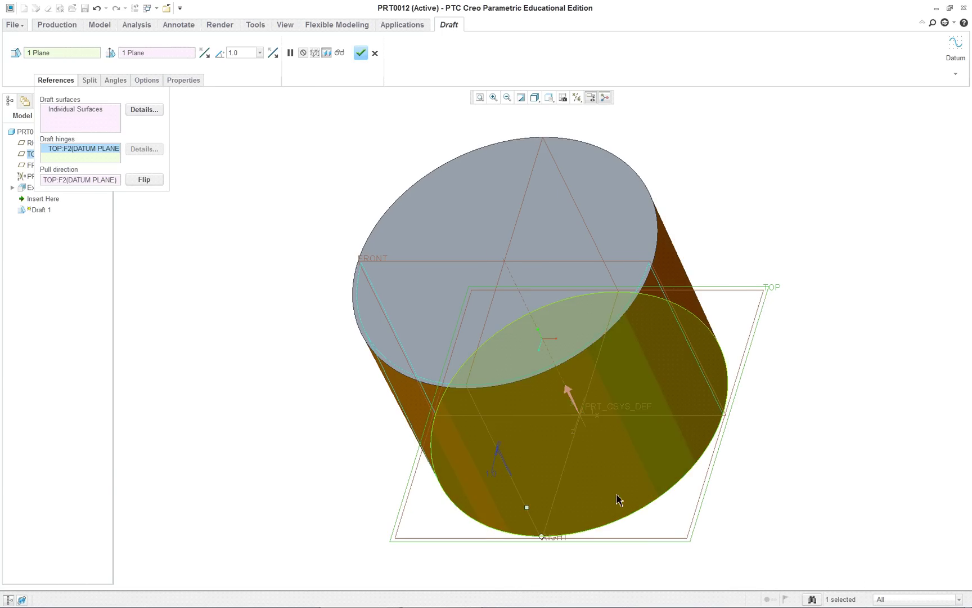
Step: Set the draft angle to 9.0° and finish Draft 1
{"action": "mouse_move", "coordinate": [527, 507]}
{"action": "left_mouse_down"}
{"action": "mouse_move", "coordinate": [535, 502]}
{"action": "mouse_move", "coordinate": [527, 513]}
{"action": "left_mouse_up"}
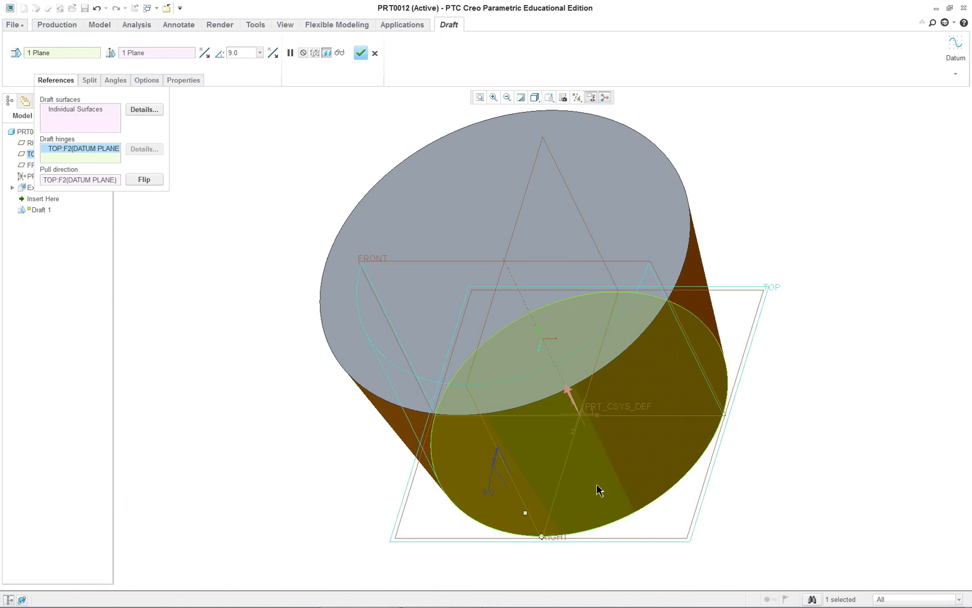
{"action": "middle_click_drag", "start_coordinate": [605, 486], "coordinate": [605, 456]}
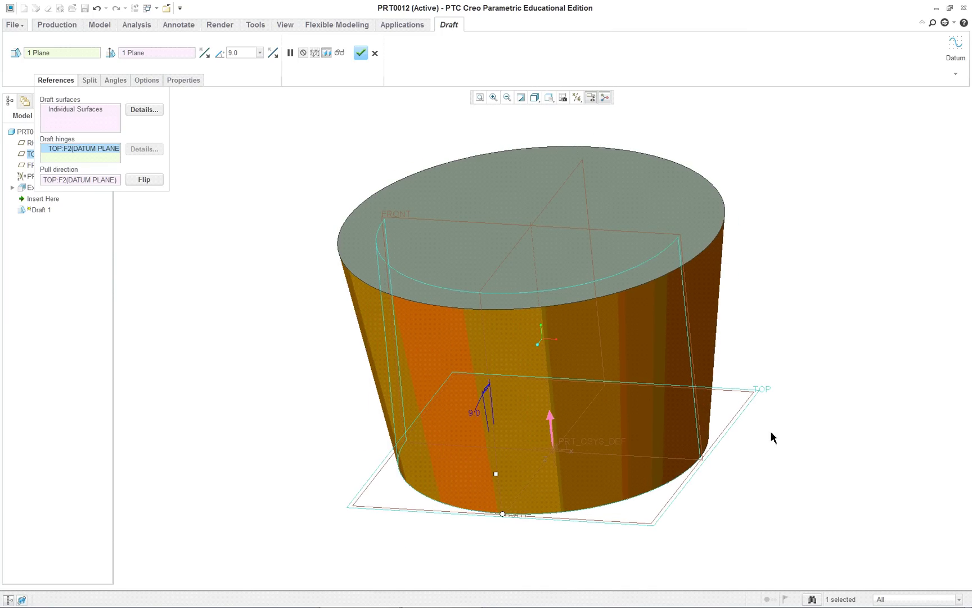
{"action": "middle_click", "coordinate": [230, 180]}
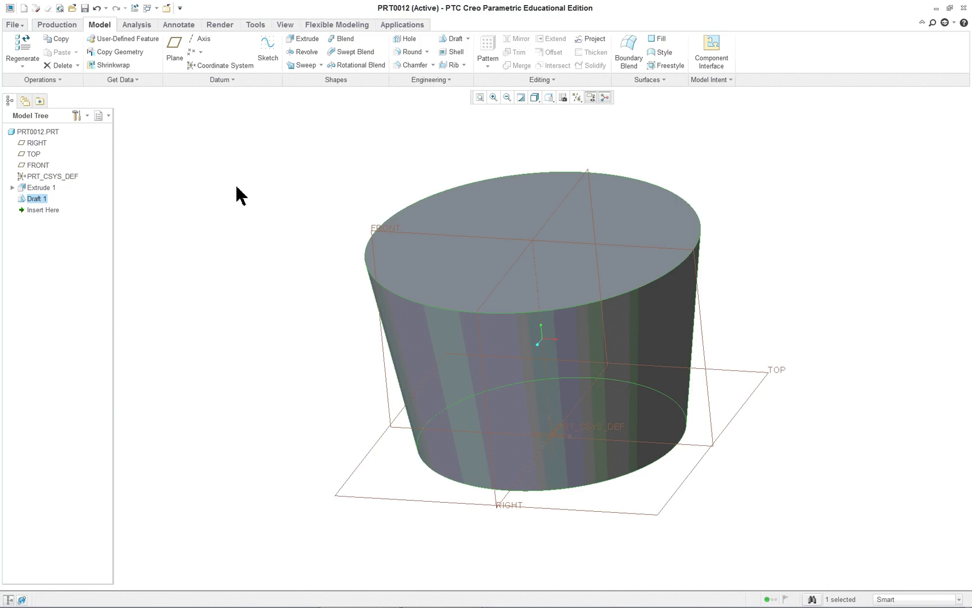
Step: Check the lesson PDF and locate the cylinder's top edge
{"action": "mouse_move", "coordinate": [245, 213]}
{"action": "middle_mouse_down"}
{"action": "mouse_move", "coordinate": [289, 226]}
{"action": "mouse_move", "coordinate": [258, 228]}
{"action": "middle_mouse_up"}
{"action": "key", "text": "alt+Tab"}
{"action": "scroll", "coordinate": [738, 326], "scroll_direction": "down", "scroll_amount": 15}
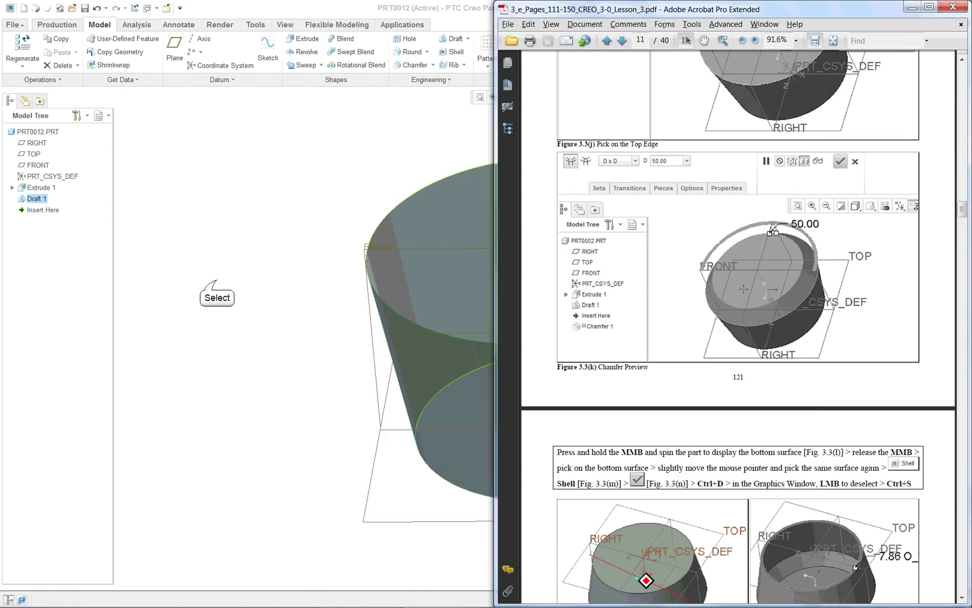
{"action": "left_click", "coordinate": [216, 289]}
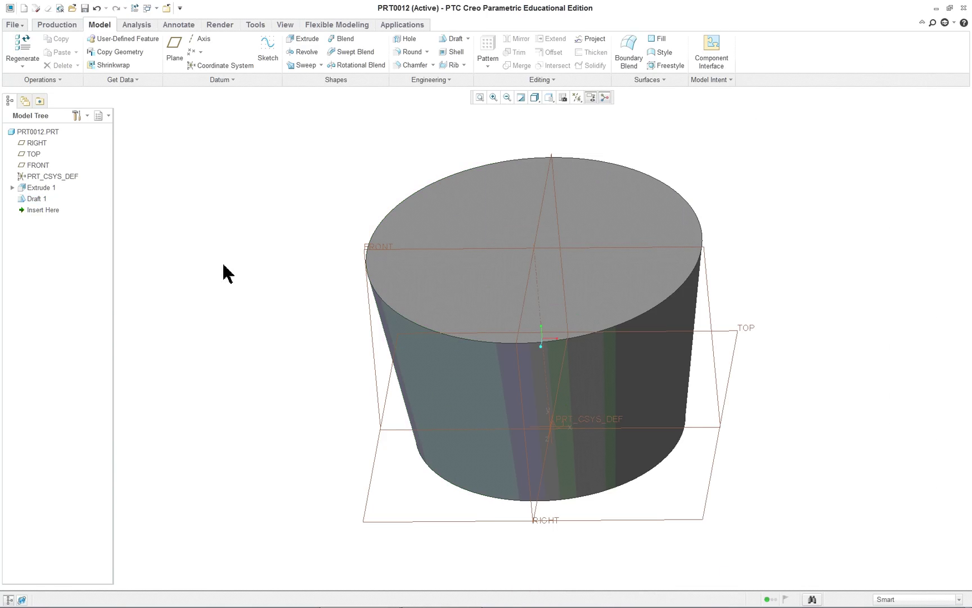
{"action": "left_click", "coordinate": [462, 217]}
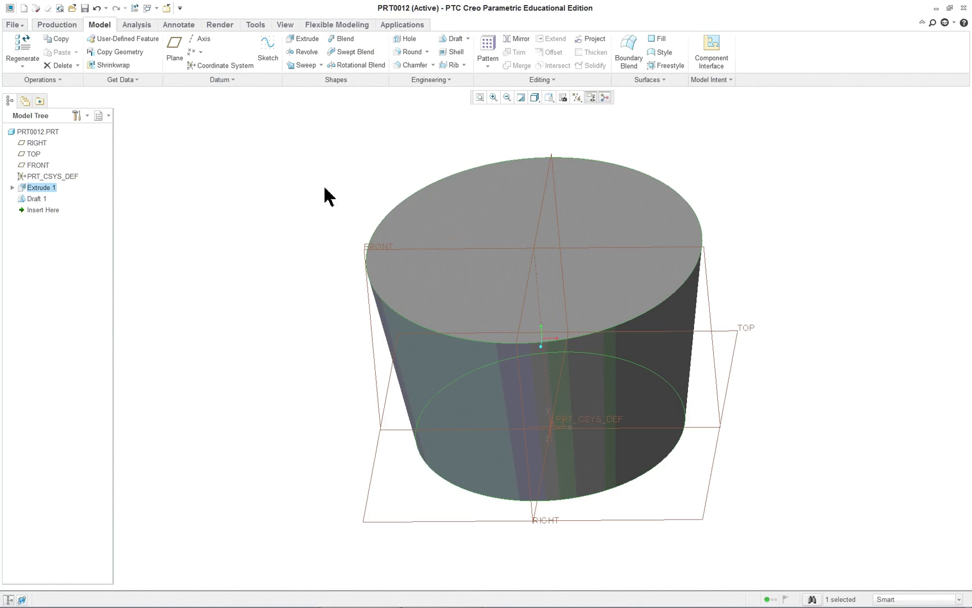
{"action": "left_click", "coordinate": [406, 199]}
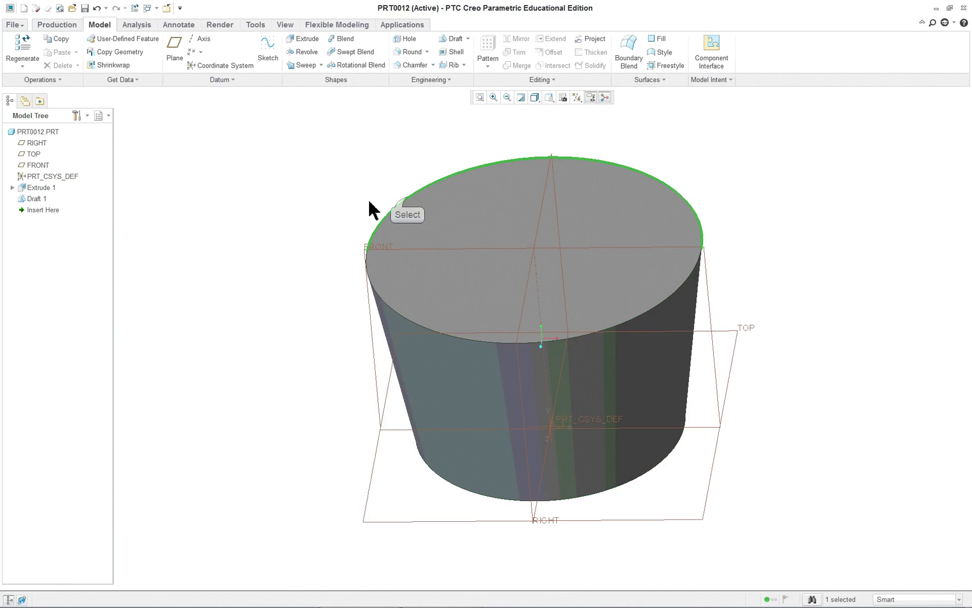
{"action": "left_click", "coordinate": [280, 246]}
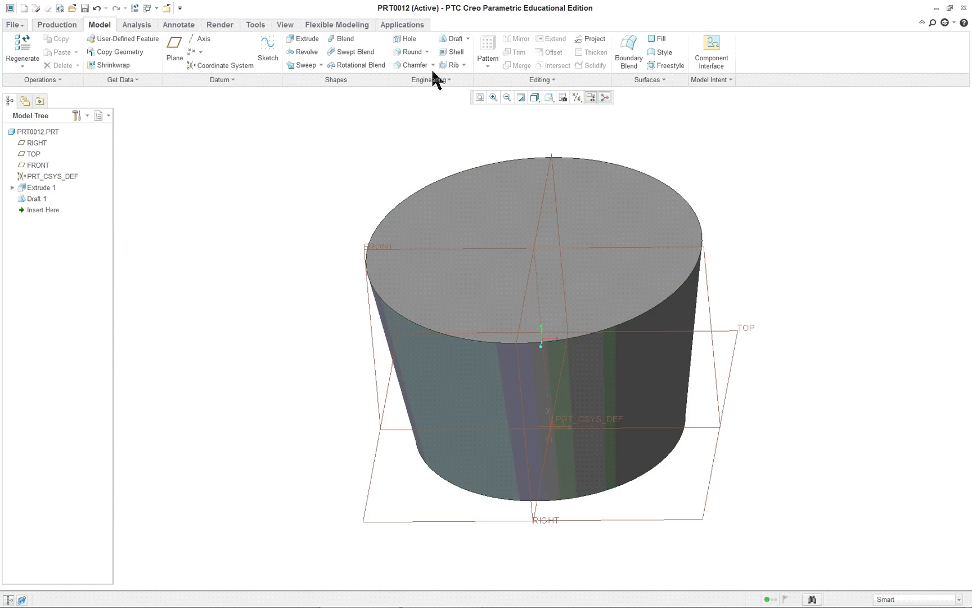
Step: Chamfer the cylinder's top circular edge with a 6.875 D x D distance
{"action": "left_click", "coordinate": [399, 66]}
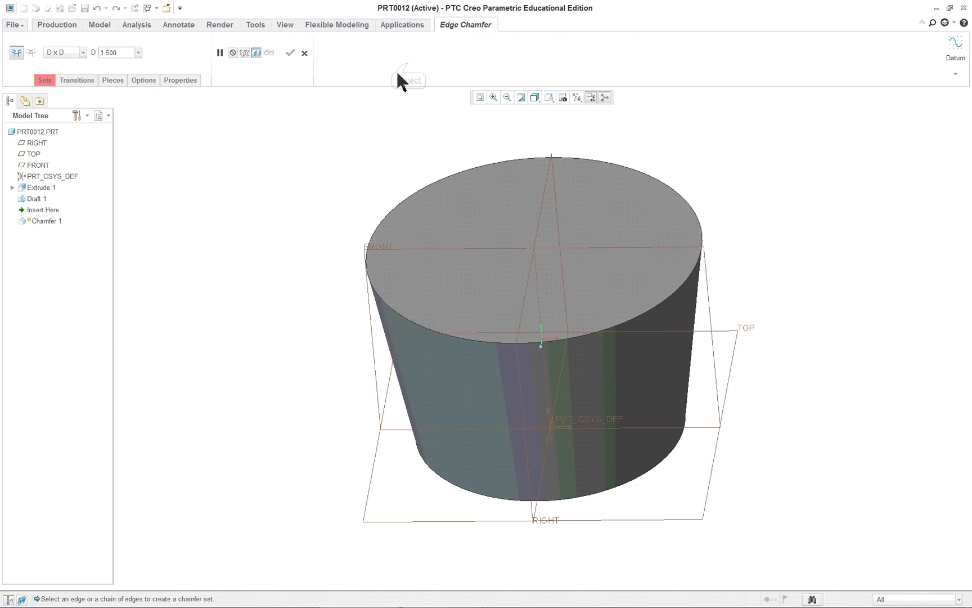
{"action": "left_click", "coordinate": [44, 80]}
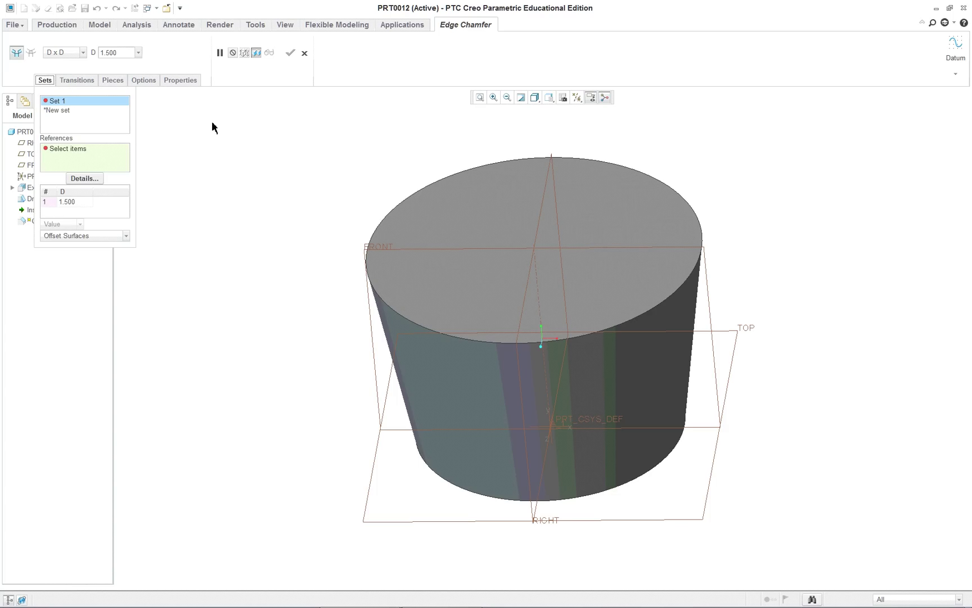
{"action": "left_click", "coordinate": [408, 201]}
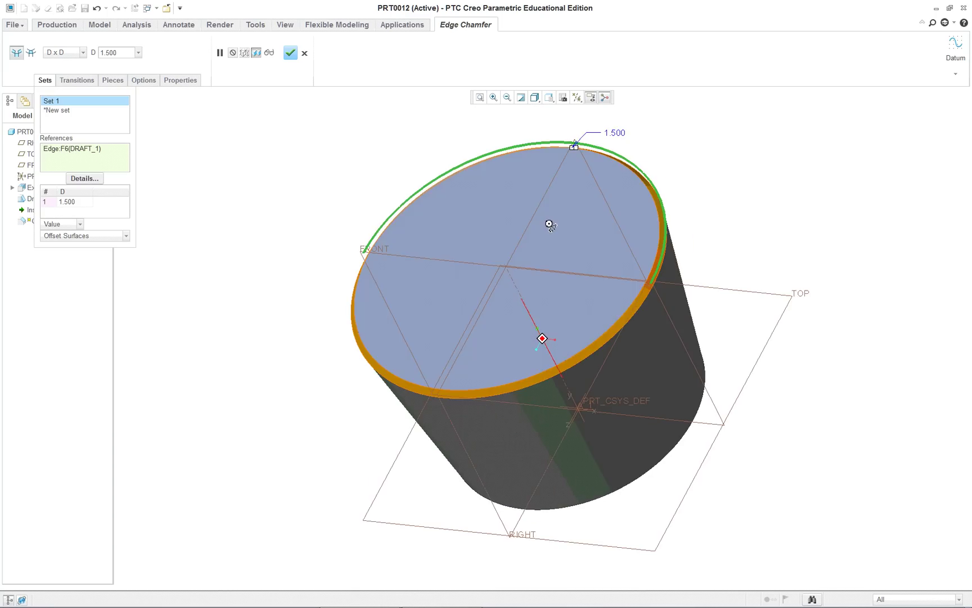
{"action": "scroll", "coordinate": [563, 180], "scroll_direction": "up", "scroll_amount": 3}
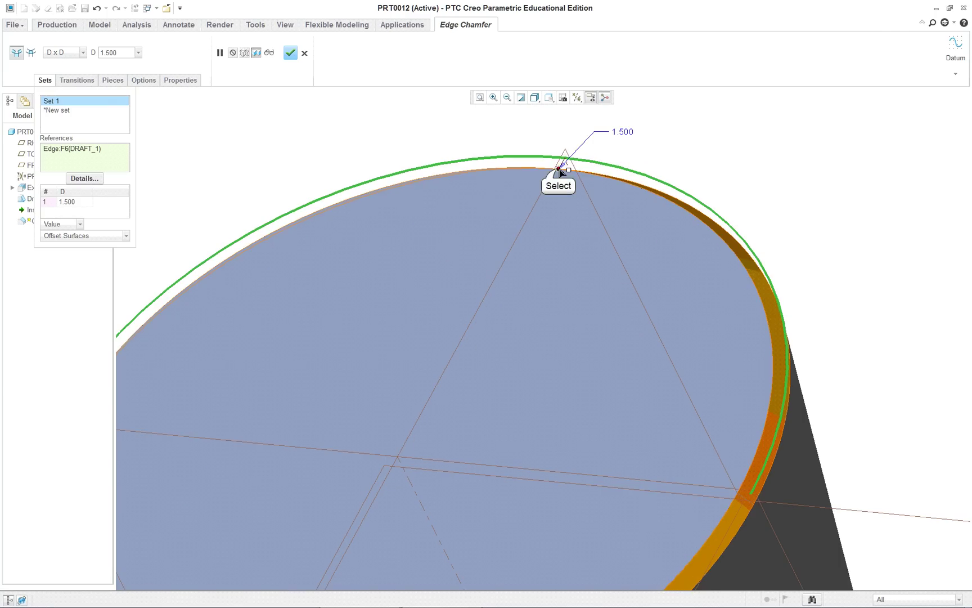
{"action": "left_click_drag", "start_coordinate": [560, 171], "coordinate": [530, 234]}
{"action": "scroll", "coordinate": [564, 304], "scroll_direction": "down", "scroll_amount": 5}
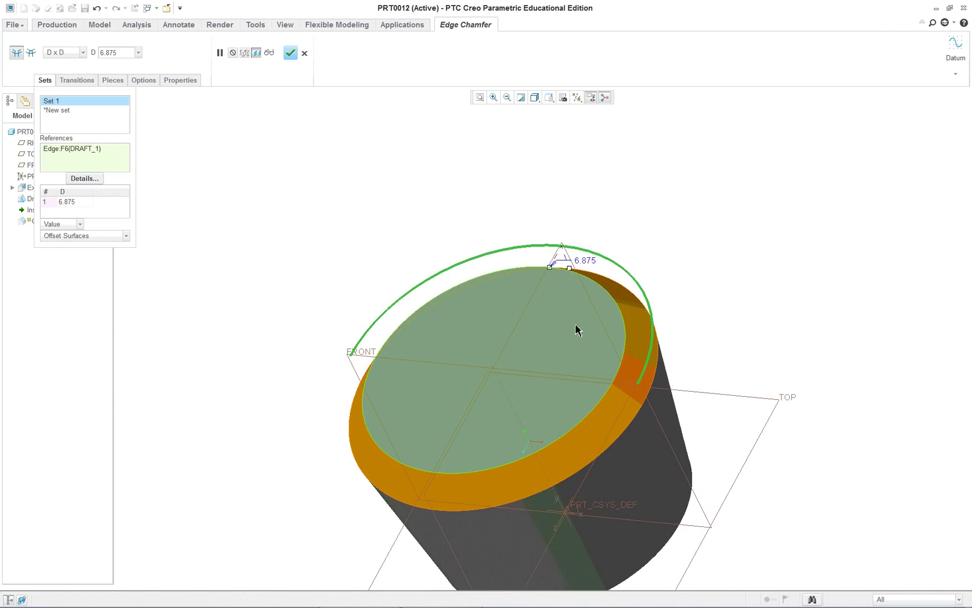
{"action": "mouse_move", "coordinate": [576, 325]}
{"action": "middle_mouse_down"}
{"action": "mouse_move", "coordinate": [631, 263]}
{"action": "mouse_move", "coordinate": [668, 193]}
{"action": "mouse_move", "coordinate": [583, 330]}
{"action": "mouse_move", "coordinate": [590, 301]}
{"action": "middle_mouse_up"}
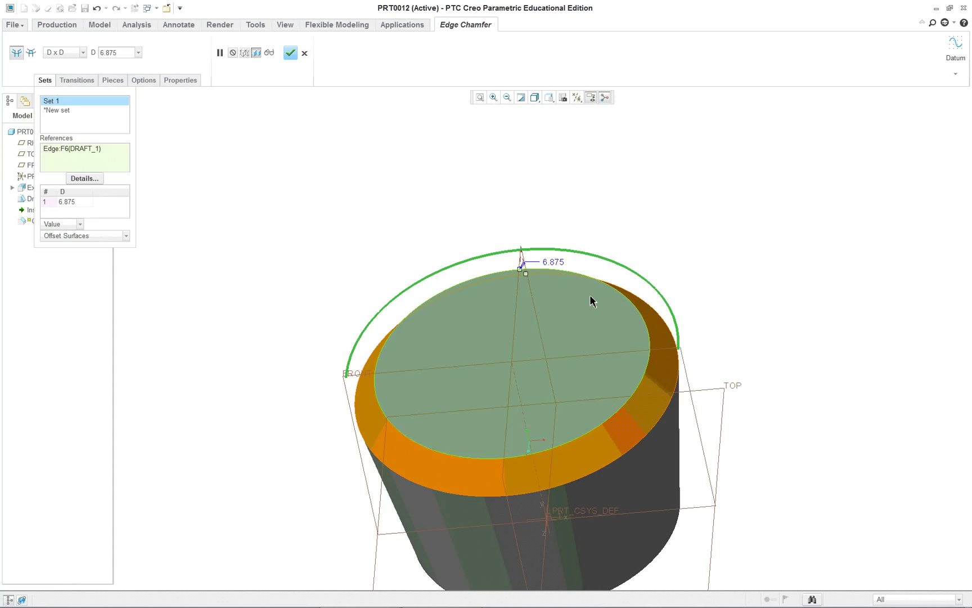
{"action": "middle_click", "coordinate": [403, 202]}
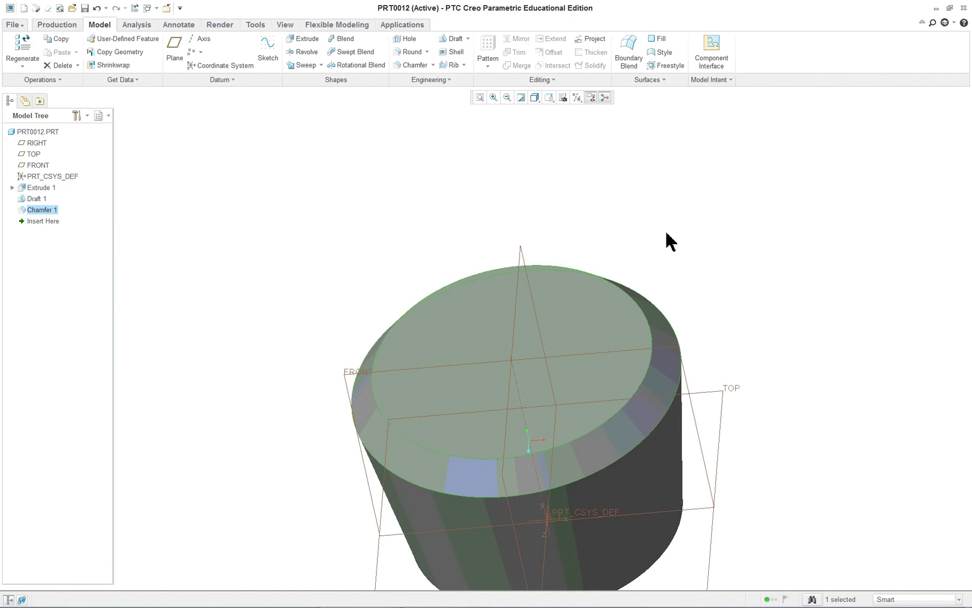
Step: Reorient the model and locate the part's top face
{"action": "key", "text": "ctrl+d"}
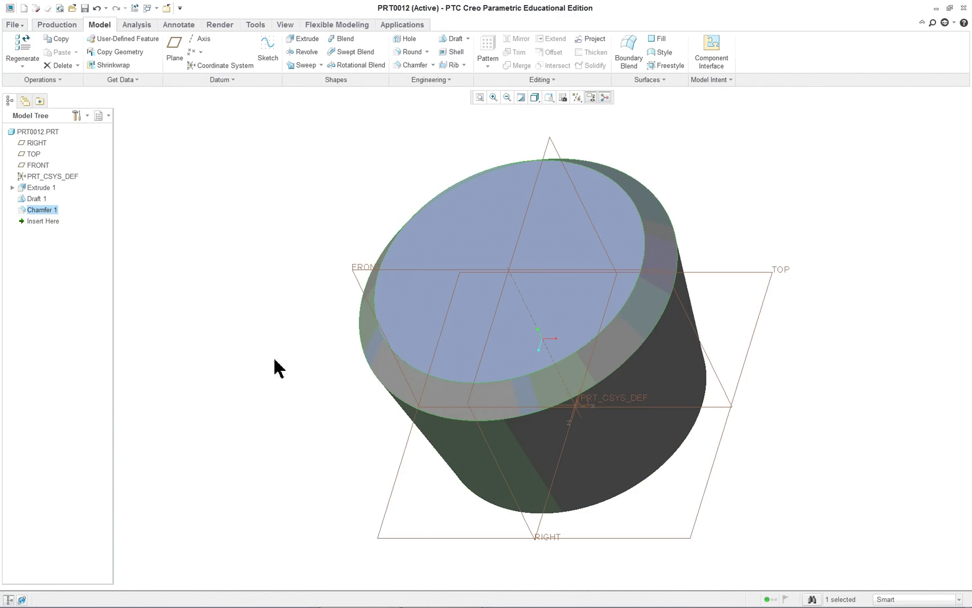
{"action": "mouse_move", "coordinate": [814, 512]}
{"action": "middle_mouse_down"}
{"action": "mouse_move", "coordinate": [746, 427]}
{"action": "mouse_move", "coordinate": [720, 328]}
{"action": "middle_mouse_up"}
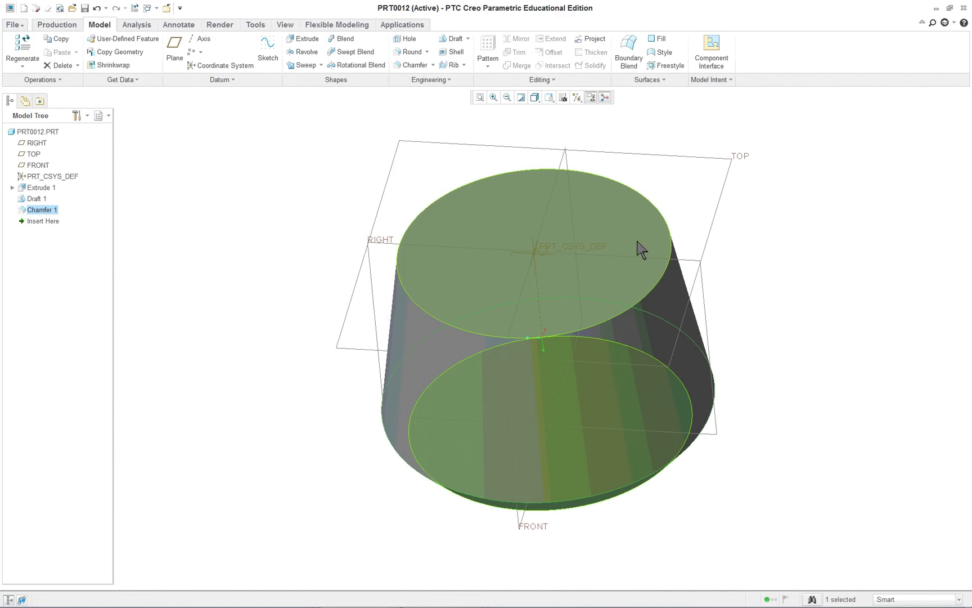
{"action": "left_click", "coordinate": [483, 216]}
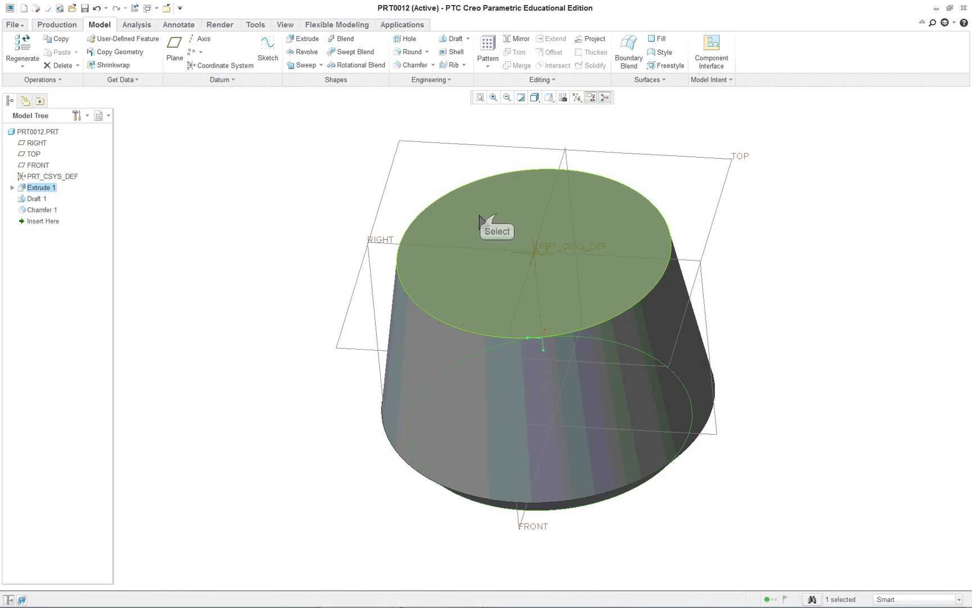
{"action": "left_click", "coordinate": [483, 215]}
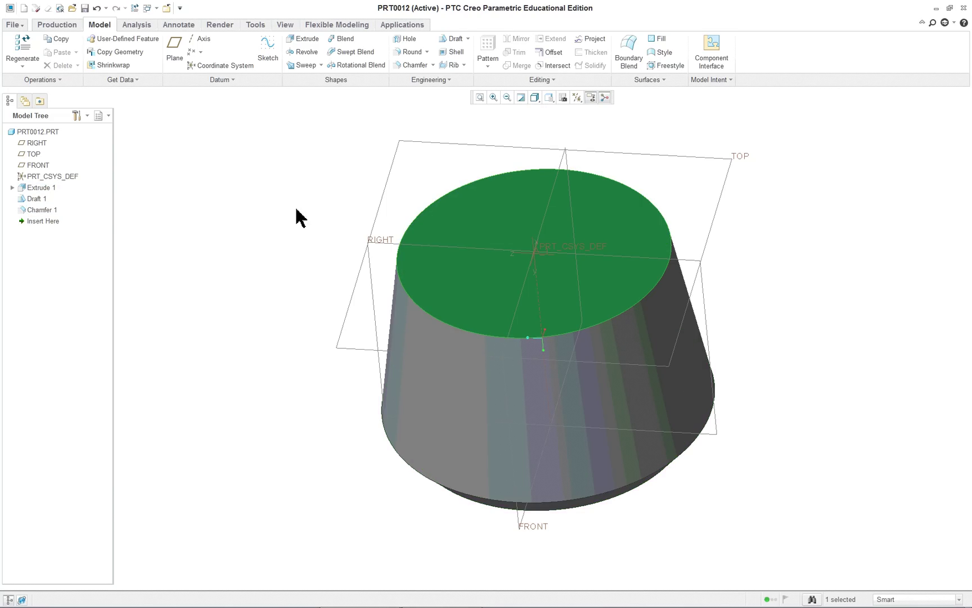
{"action": "left_click", "coordinate": [245, 214]}
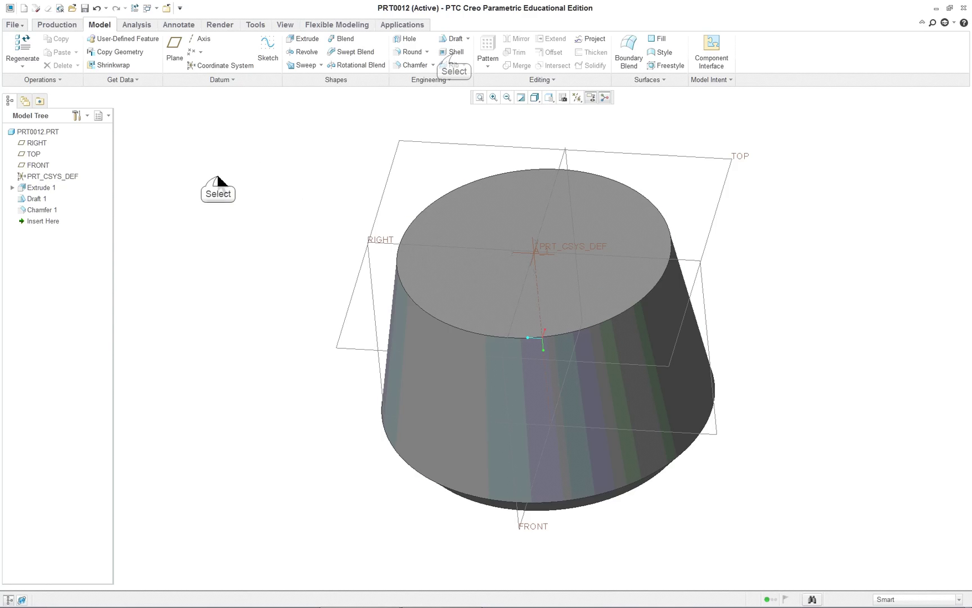
Step: Start a shell that removes the top face to open the part
{"action": "left_click", "coordinate": [452, 52]}
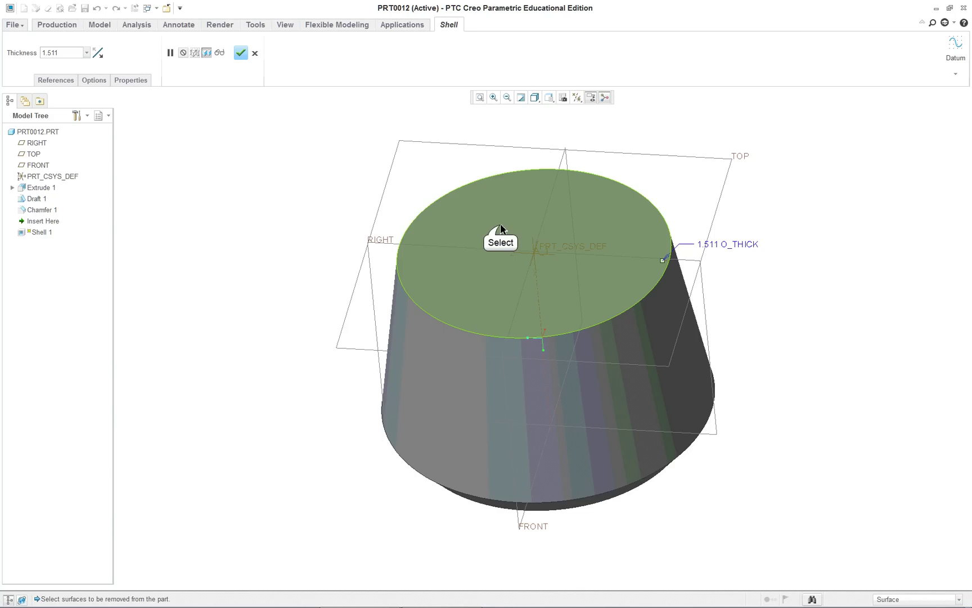
{"action": "left_click", "coordinate": [501, 228]}
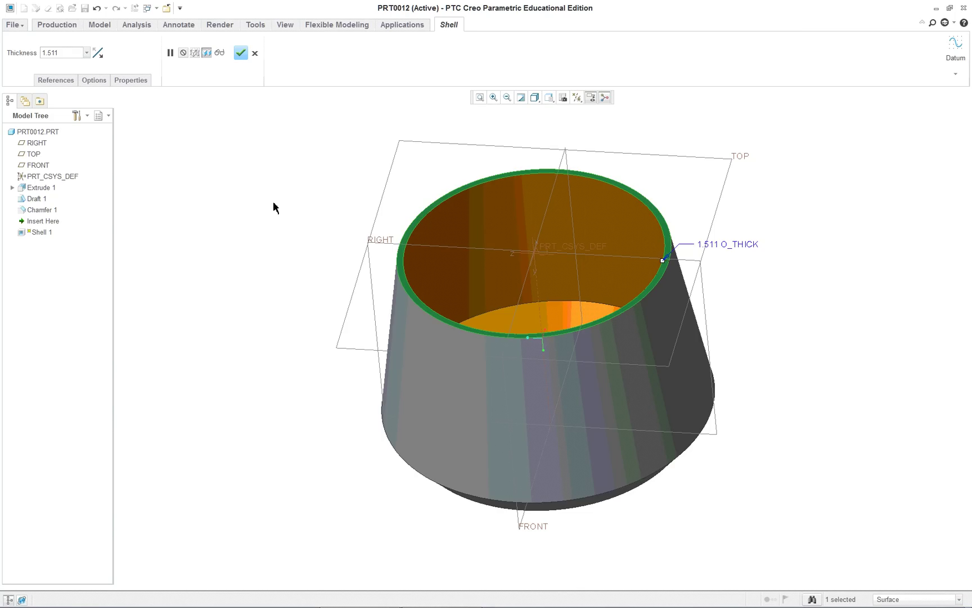
{"action": "mouse_move", "coordinate": [273, 208]}
{"action": "middle_mouse_down"}
{"action": "mouse_move", "coordinate": [263, 284]}
{"action": "mouse_move", "coordinate": [276, 231]}
{"action": "middle_mouse_up"}
{"action": "left_click", "coordinate": [59, 81]}
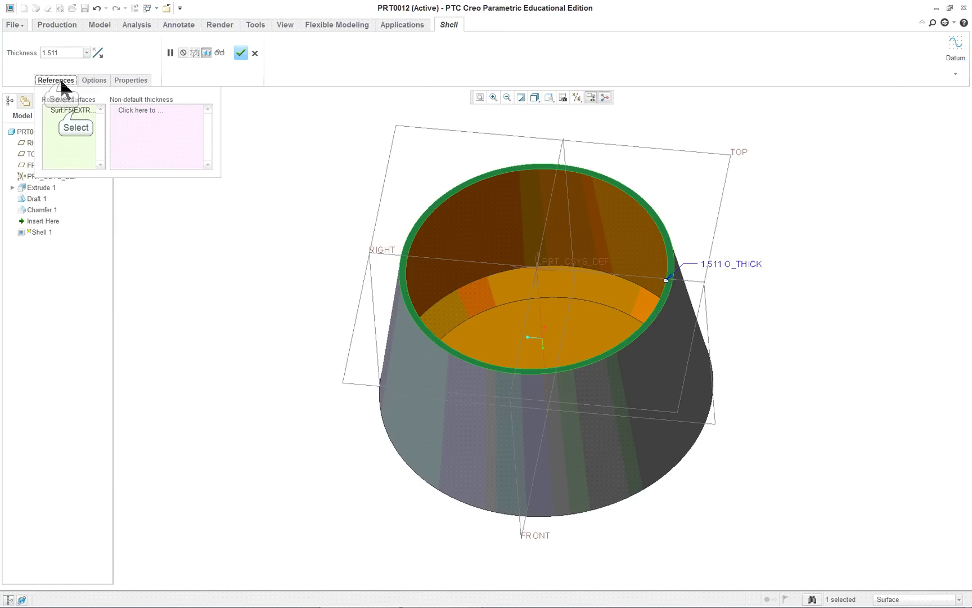
{"action": "left_click", "coordinate": [75, 111]}
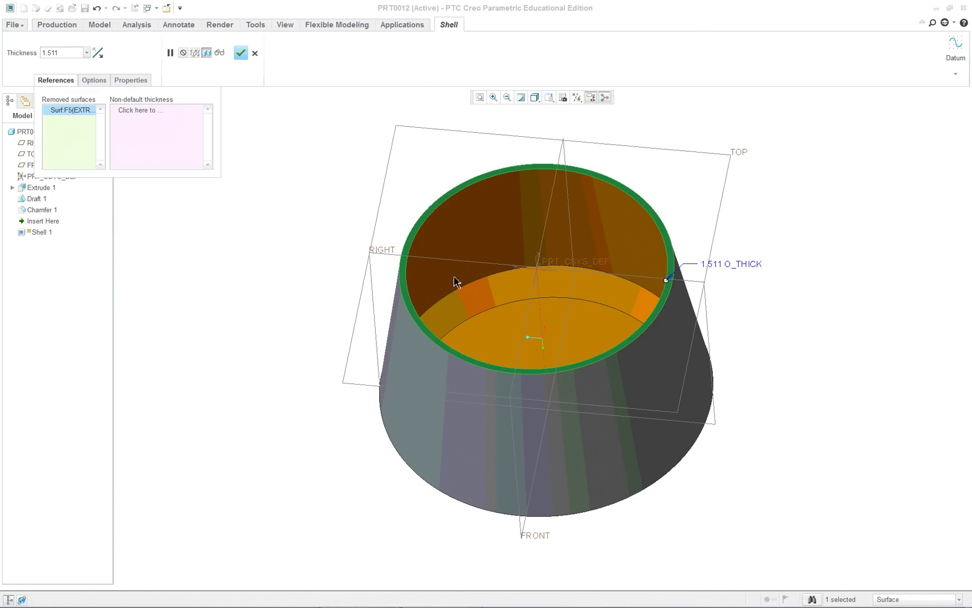
Step: Give the bottom surface a non-default shell thickness of 3
{"action": "left_click", "coordinate": [142, 110]}
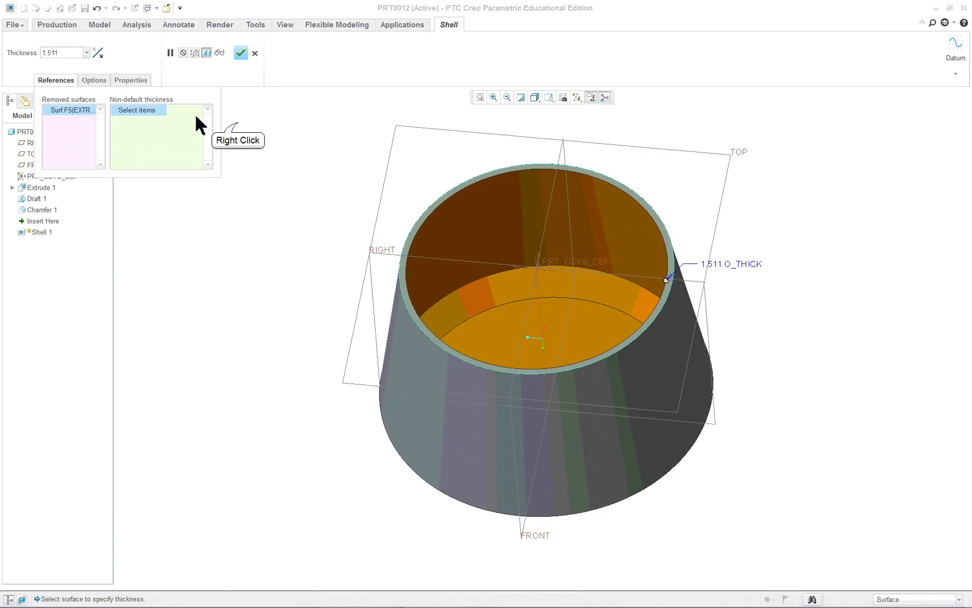
{"action": "right_click", "coordinate": [238, 123]}
{"action": "left_click", "coordinate": [270, 141]}
{"action": "left_click", "coordinate": [594, 336]}
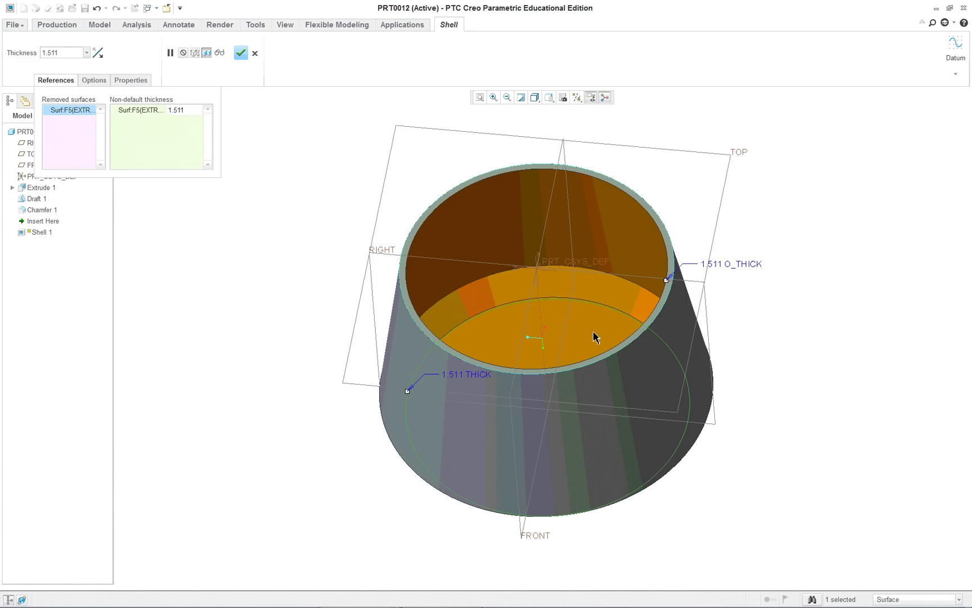
{"action": "left_click", "coordinate": [179, 112]}
{"action": "double_click", "coordinate": [184, 112]}
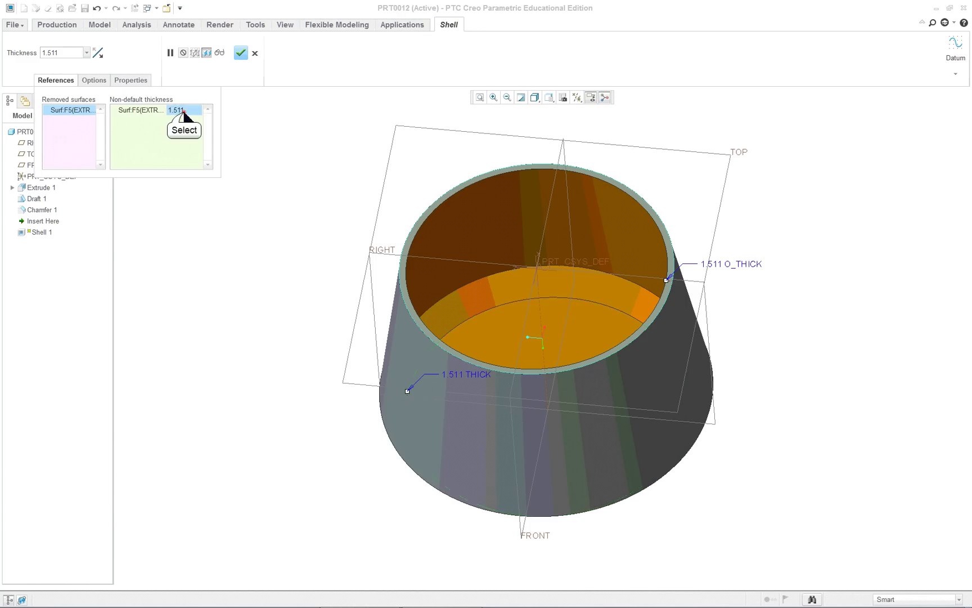
{"action": "type", "text": "3"}
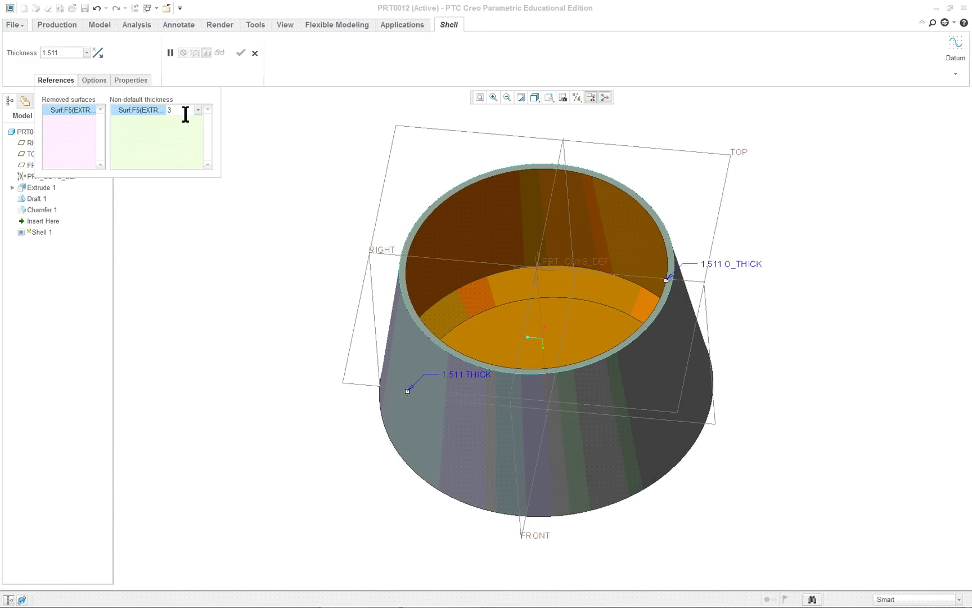
{"action": "key", "text": "Return"}
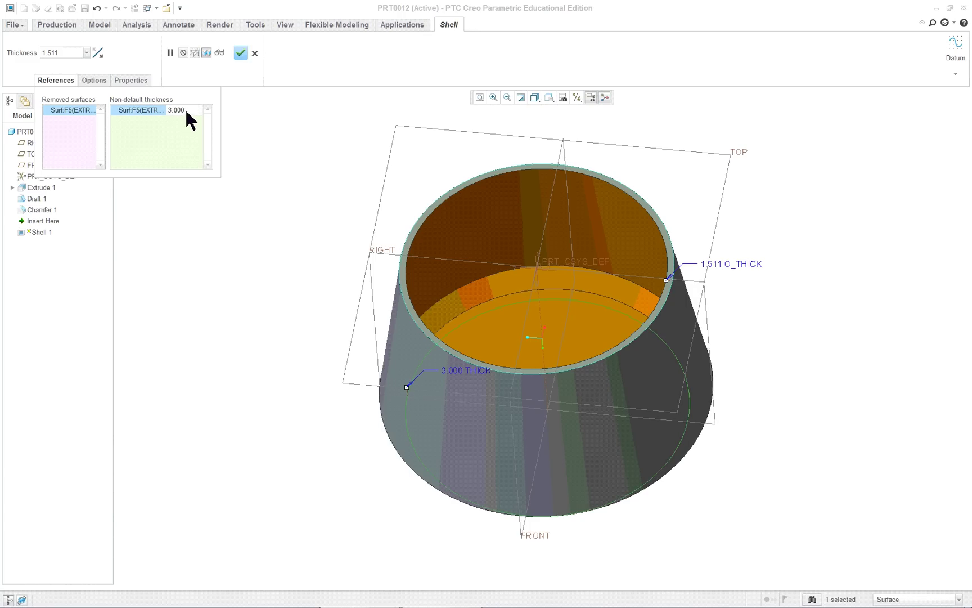
Step: Review the removed top surface and finish the shell with 1.511 walls
{"action": "middle_click_drag", "start_coordinate": [365, 388], "coordinate": [343, 345]}
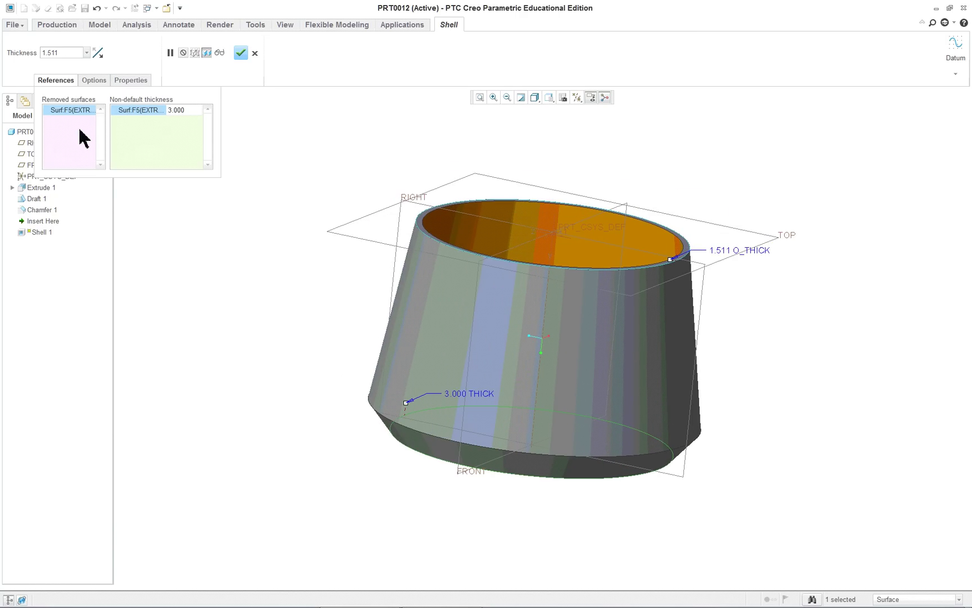
{"action": "left_click", "coordinate": [62, 109]}
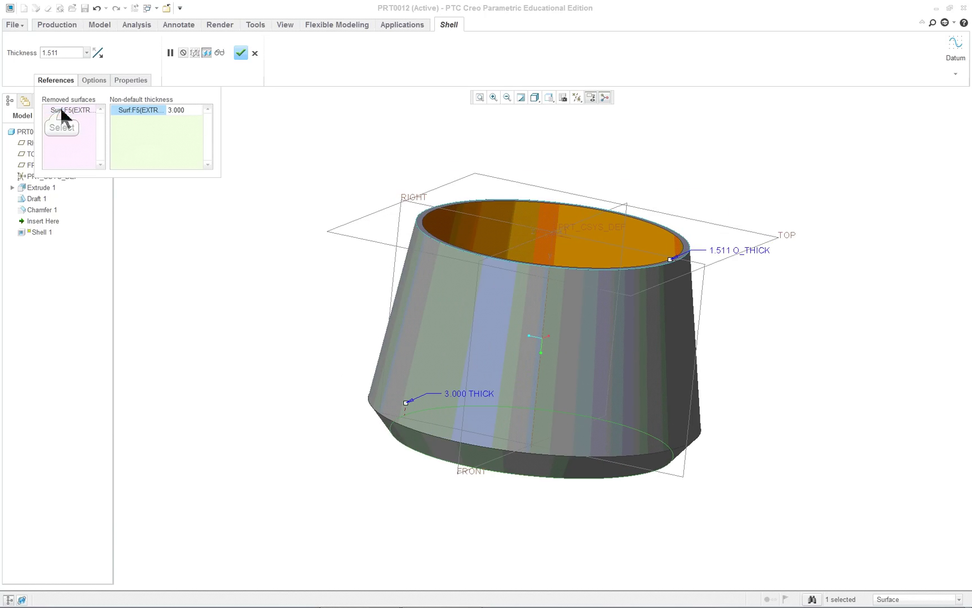
{"action": "left_click", "coordinate": [197, 113]}
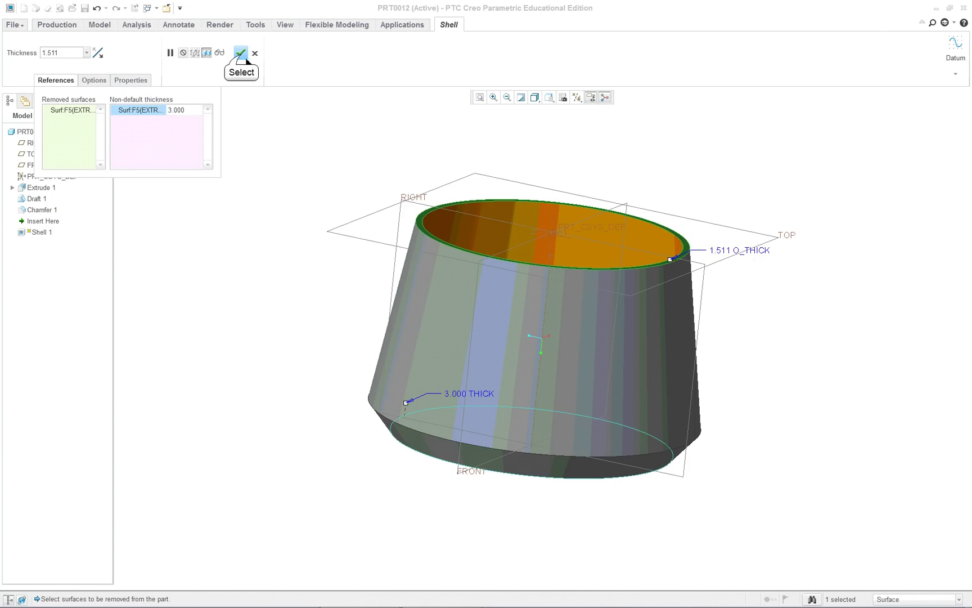
{"action": "left_click", "coordinate": [241, 53]}
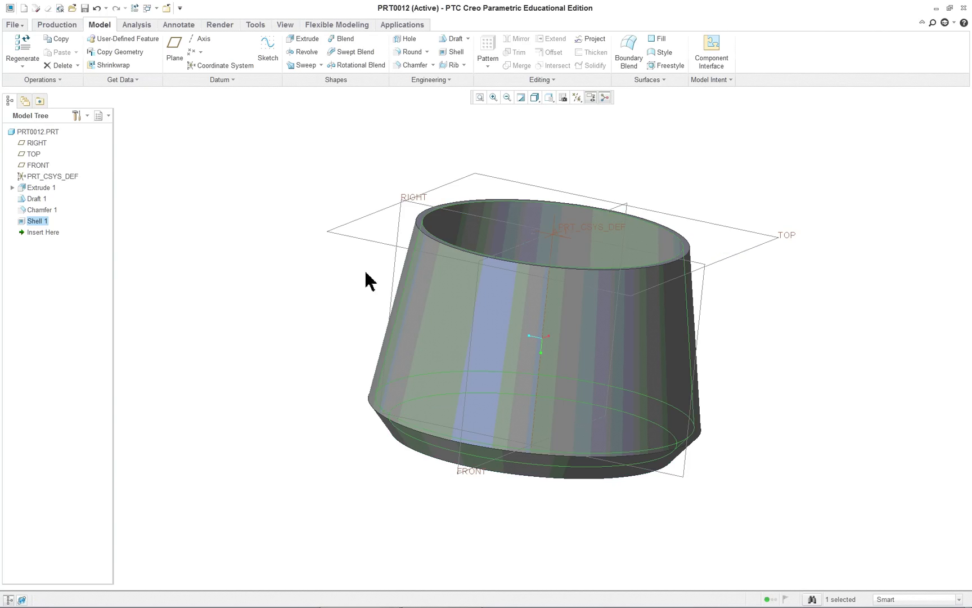
Step: Create a planar cross-section through the part from the View options
{"action": "mouse_move", "coordinate": [388, 287]}
{"action": "middle_mouse_down"}
{"action": "mouse_move", "coordinate": [330, 365]}
{"action": "mouse_move", "coordinate": [362, 332]}
{"action": "mouse_move", "coordinate": [363, 295]}
{"action": "mouse_move", "coordinate": [326, 319]}
{"action": "middle_mouse_up"}
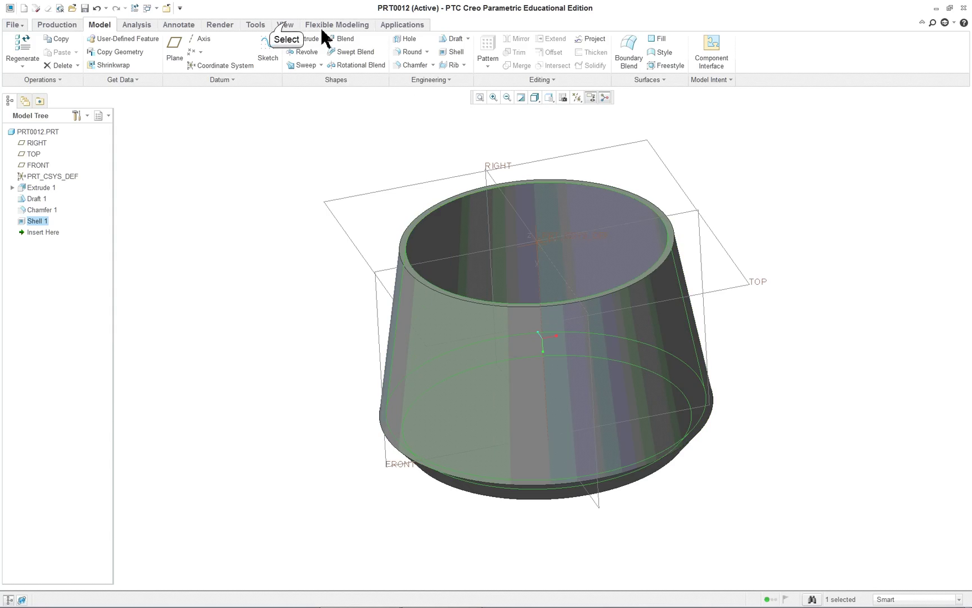
{"action": "left_click", "coordinate": [285, 25]}
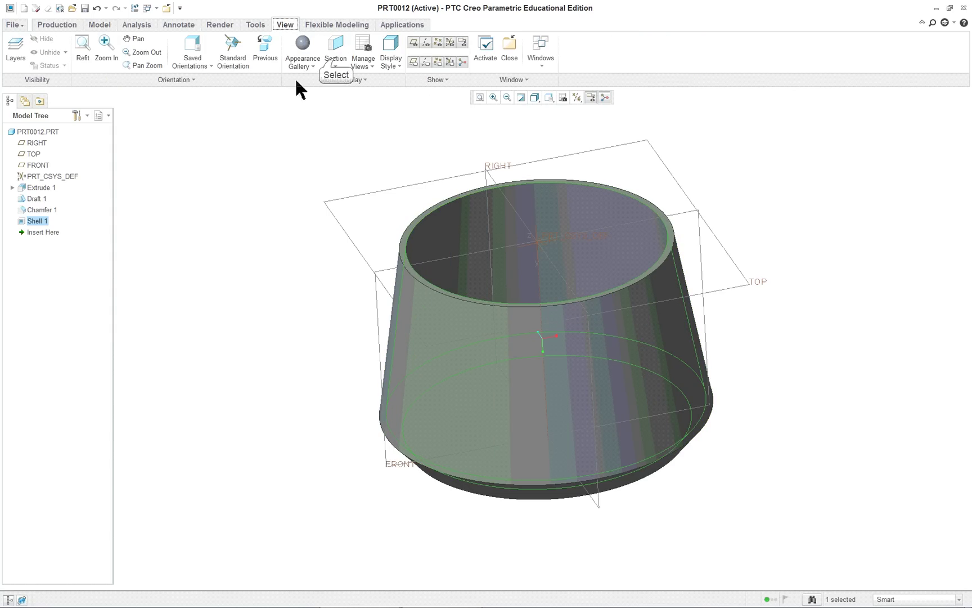
{"action": "left_click", "coordinate": [332, 64]}
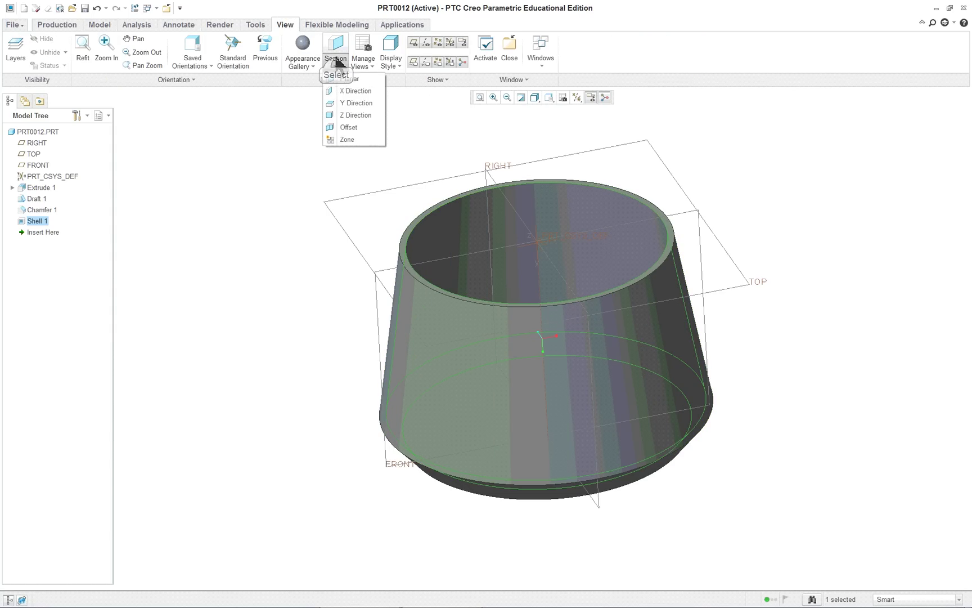
{"action": "left_click", "coordinate": [355, 92]}
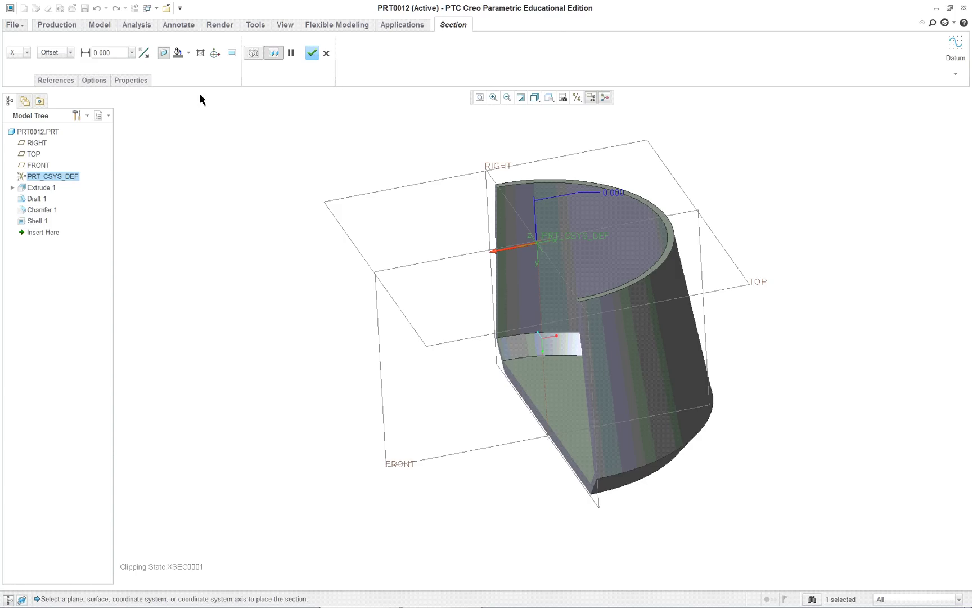
{"action": "middle_click_drag", "start_coordinate": [317, 252], "coordinate": [360, 238]}
{"action": "scroll", "coordinate": [499, 403], "scroll_direction": "up", "scroll_amount": 5}
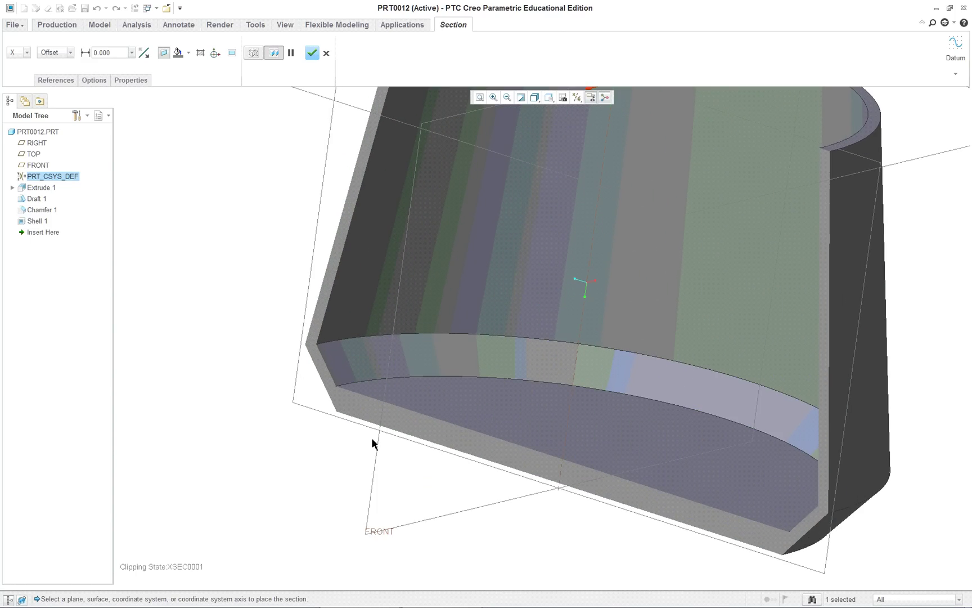
{"action": "scroll", "coordinate": [372, 443], "scroll_direction": "down", "scroll_amount": 2}
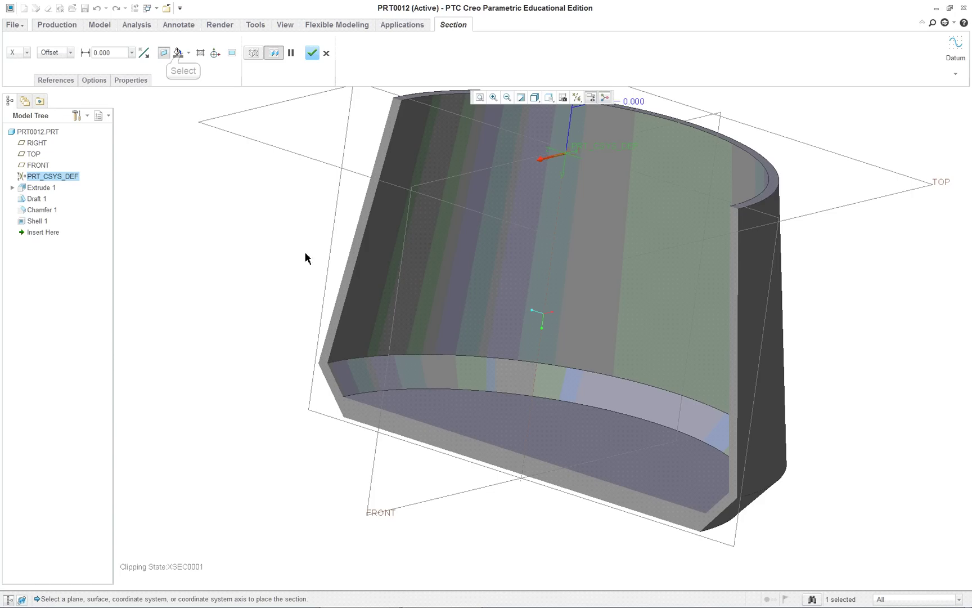
Step: Fill the section's cut faces with salmon red and add hatching
{"action": "left_click", "coordinate": [179, 53]}
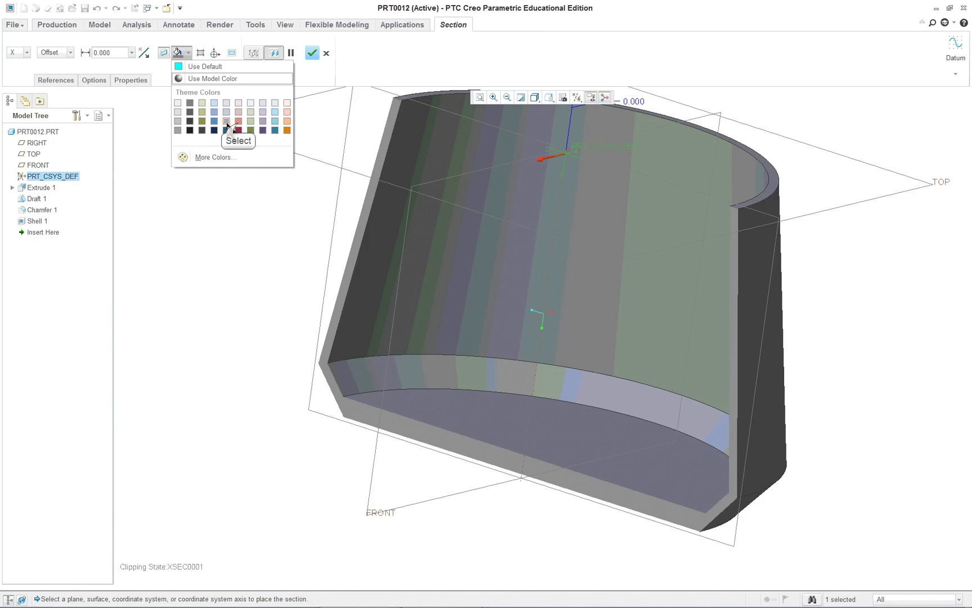
{"action": "left_click", "coordinate": [239, 121]}
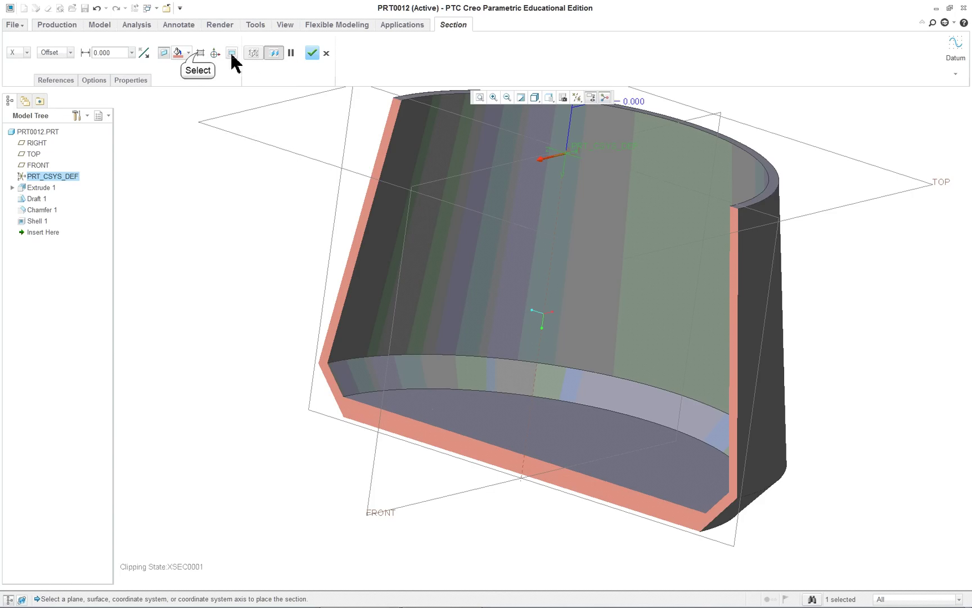
{"action": "left_click", "coordinate": [200, 53]}
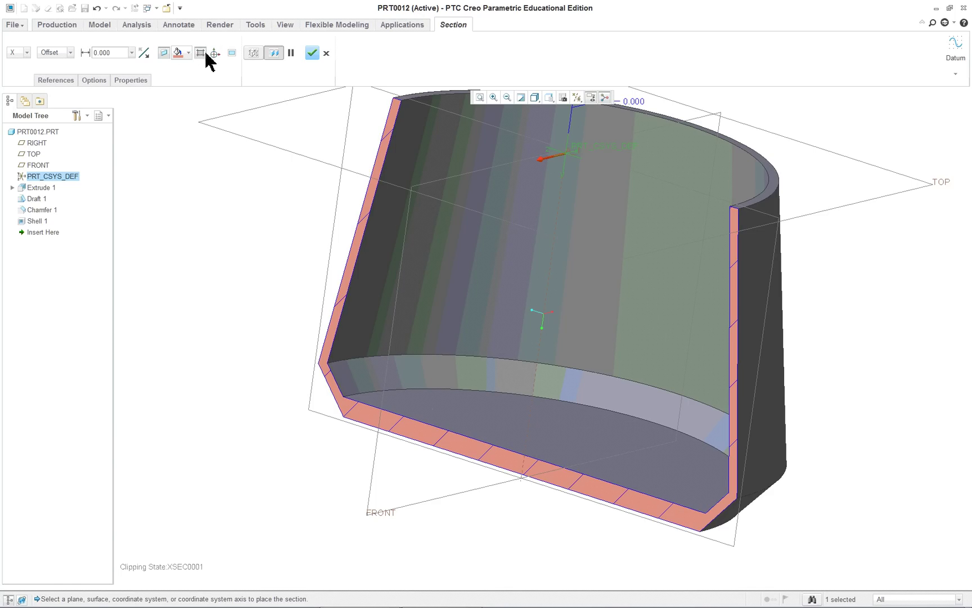
{"action": "scroll", "coordinate": [628, 256], "scroll_direction": "down", "scroll_amount": 3}
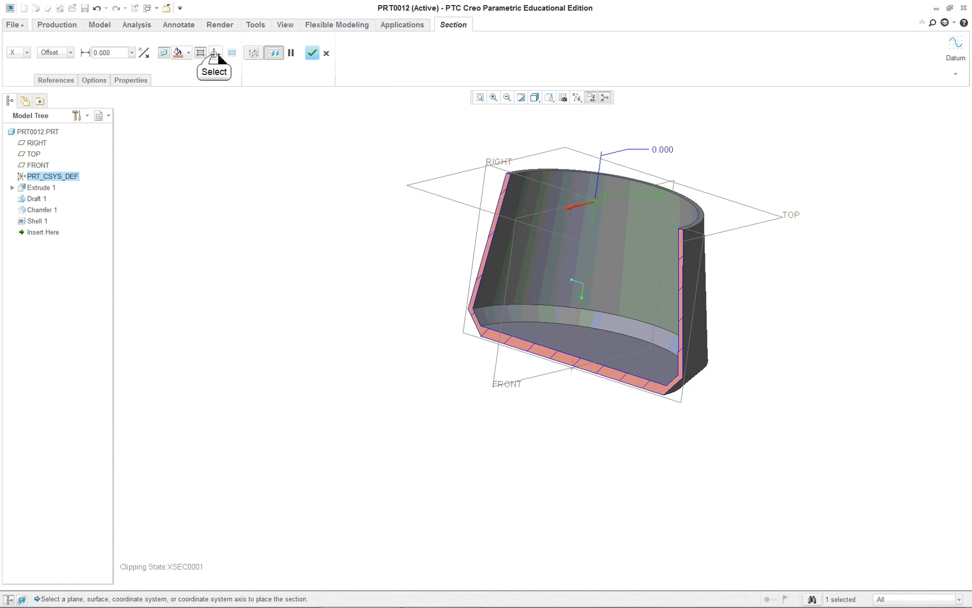
Step: Tilt the section plane about 32° and show the 2D cross-section upright
{"action": "left_click", "coordinate": [215, 54]}
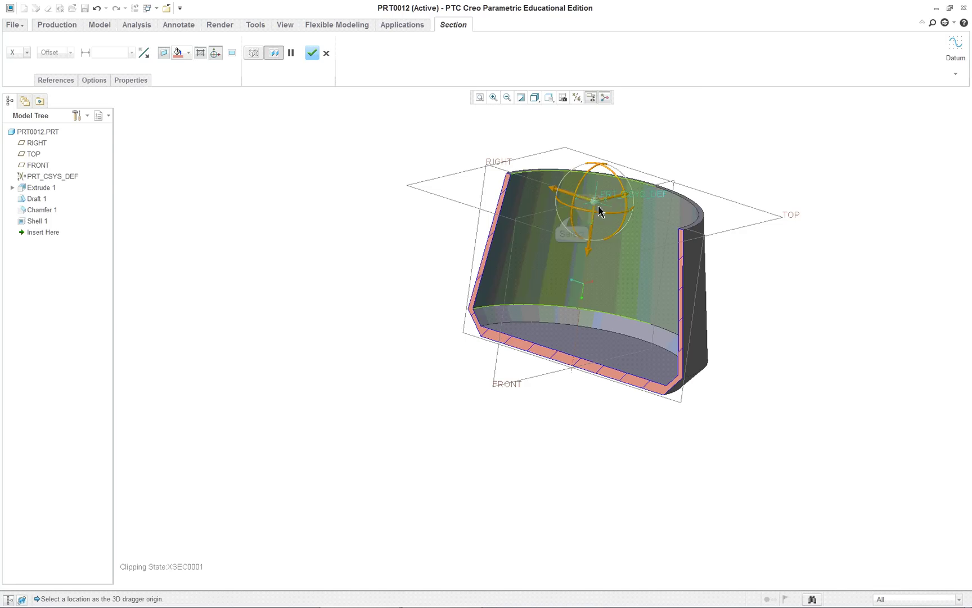
{"action": "left_click_drag", "start_coordinate": [581, 217], "coordinate": [583, 201]}
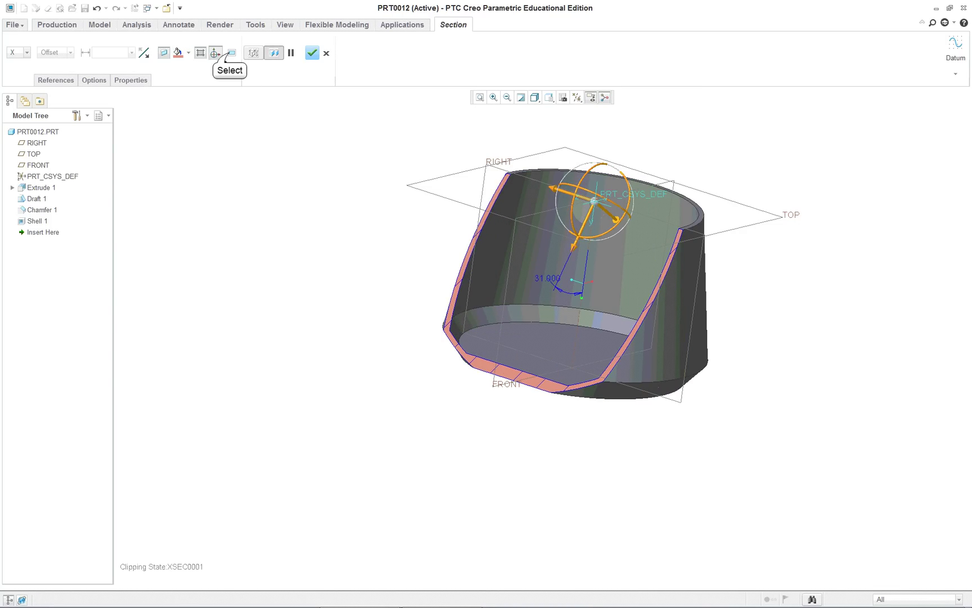
{"action": "left_click", "coordinate": [231, 54]}
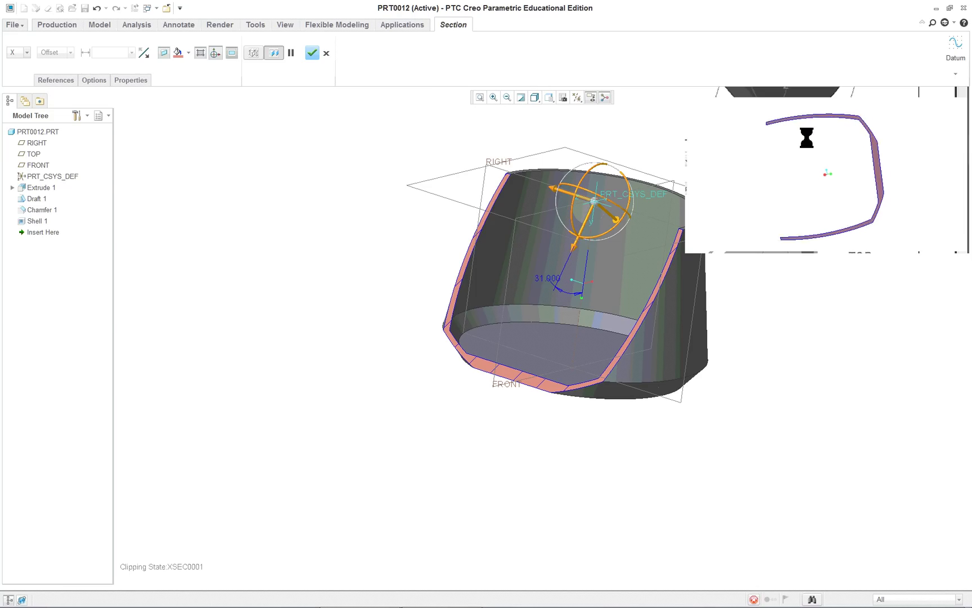
{"action": "left_click", "coordinate": [840, 109]}
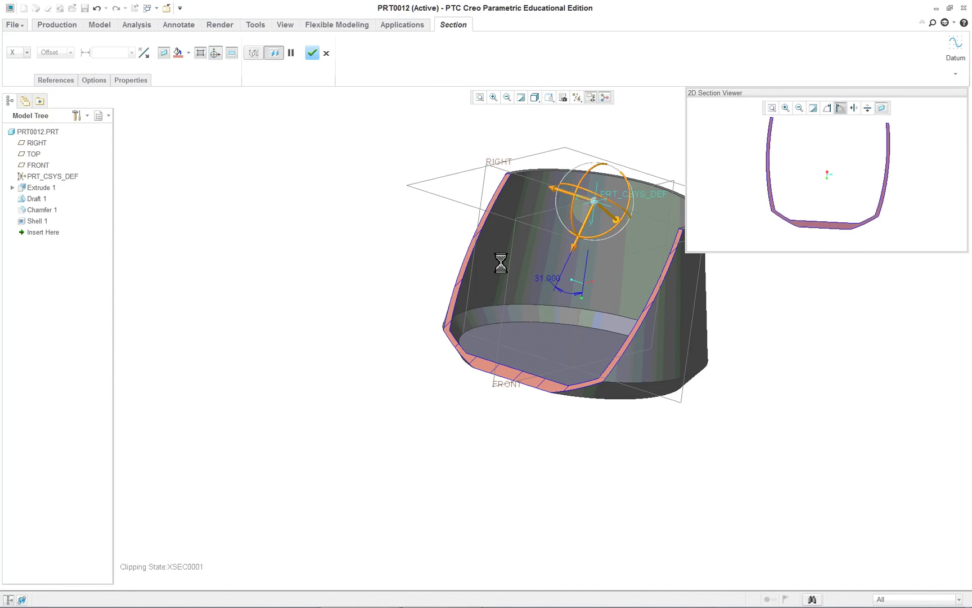
{"action": "middle_click_drag", "start_coordinate": [502, 244], "coordinate": [661, 189]}
{"action": "scroll", "coordinate": [659, 190], "scroll_direction": "up", "scroll_amount": 2}
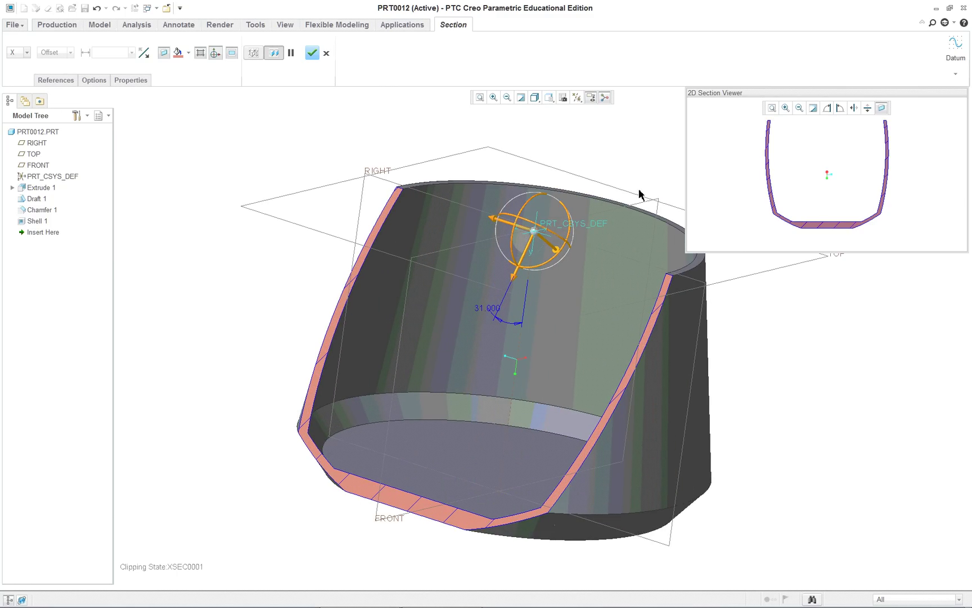
Step: Complete XSEC0001, deactivate its clipping, and close PRT0012
{"action": "middle_click", "coordinate": [309, 131]}
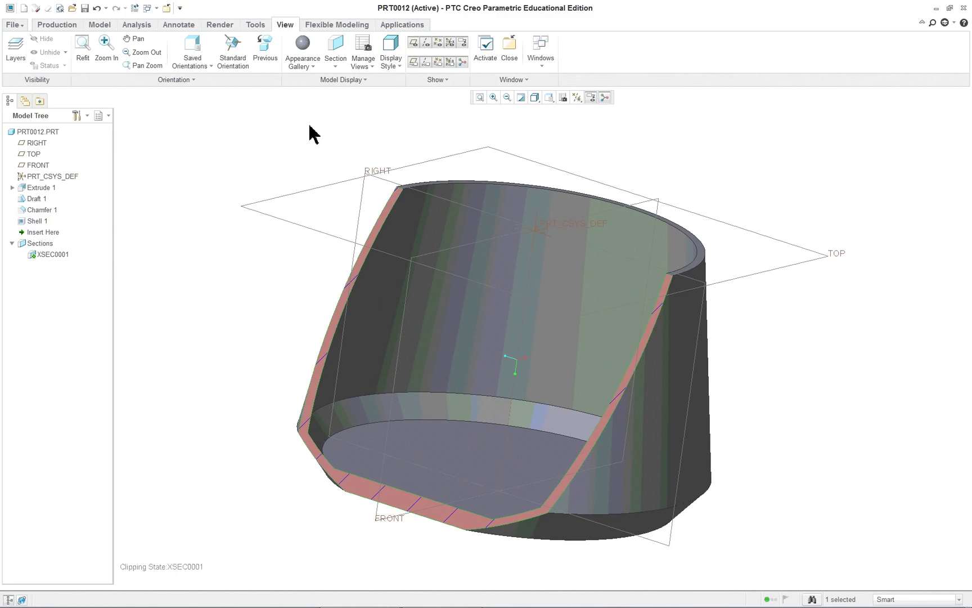
{"action": "right_click", "coordinate": [45, 248]}
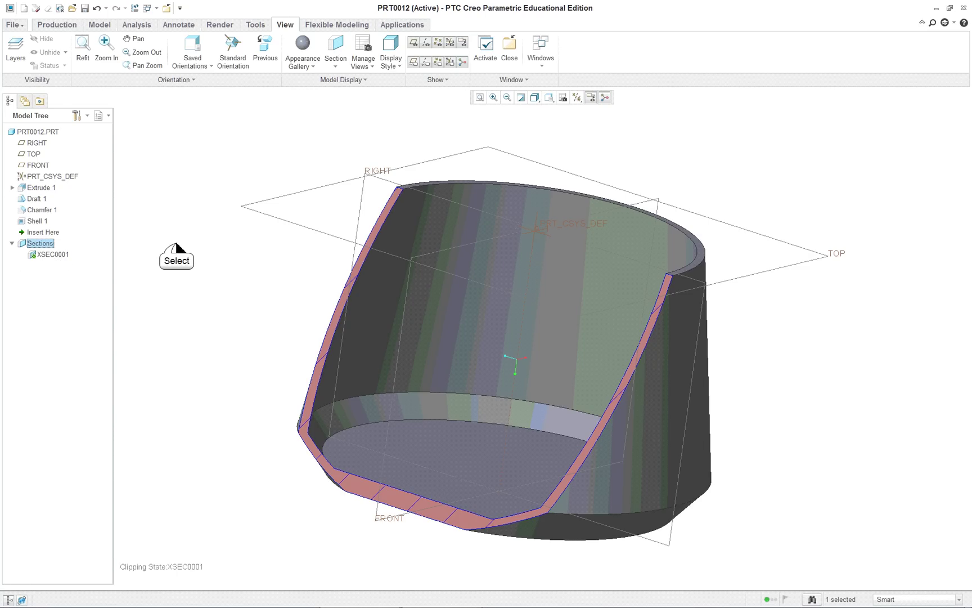
{"action": "left_click", "coordinate": [53, 255]}
{"action": "right_click", "coordinate": [59, 260]}
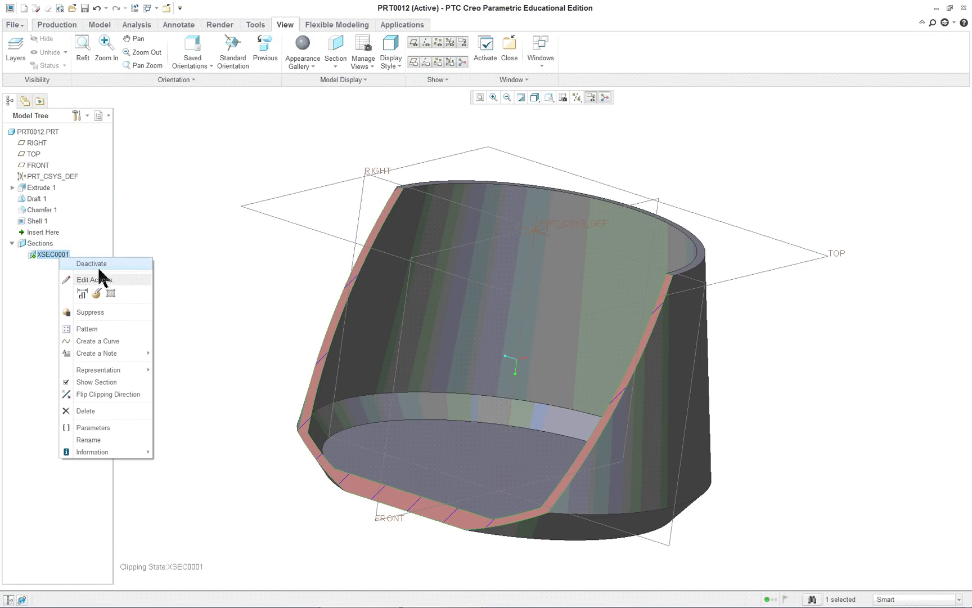
{"action": "left_click", "coordinate": [99, 263]}
{"action": "middle_click_drag", "start_coordinate": [225, 284], "coordinate": [258, 324]}
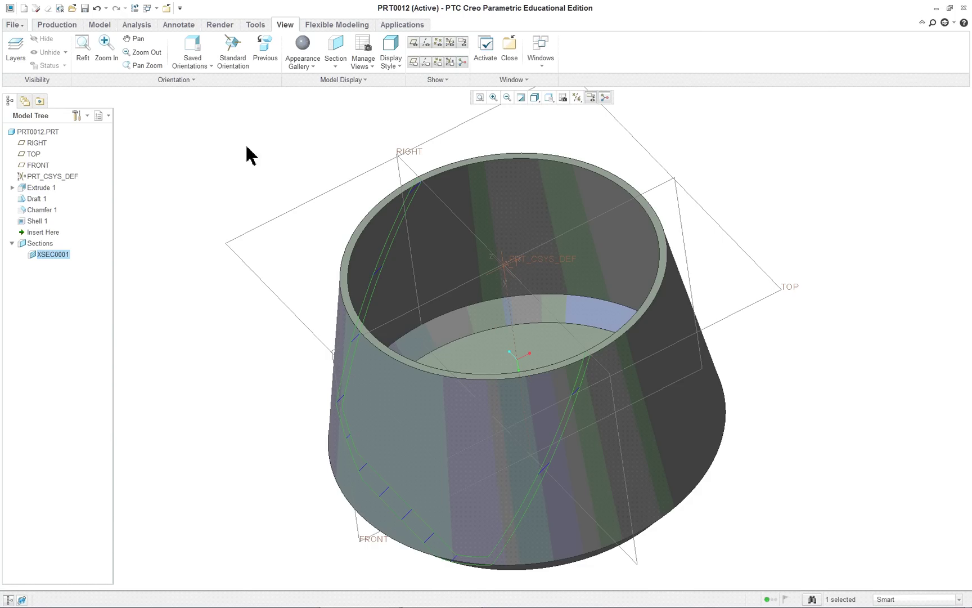
{"action": "left_click", "coordinate": [168, 9]}
{"action": "key", "text": "alt"}
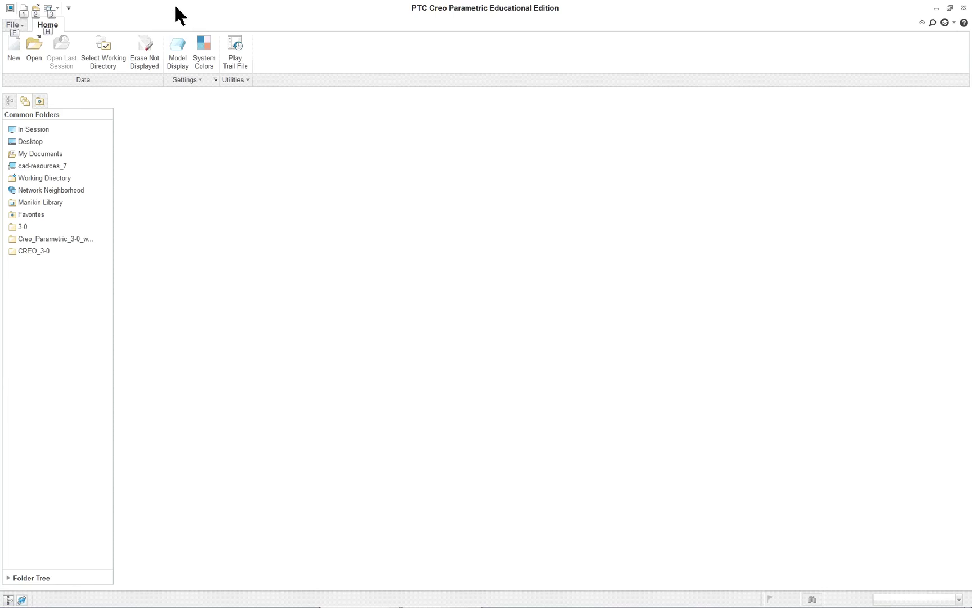
{"action": "key", "text": "alt+Tab"}
{"action": "scroll", "coordinate": [847, 152], "scroll_direction": "down", "scroll_amount": 15}
{"action": "scroll", "coordinate": [841, 169], "scroll_direction": "down", "scroll_amount": 3}
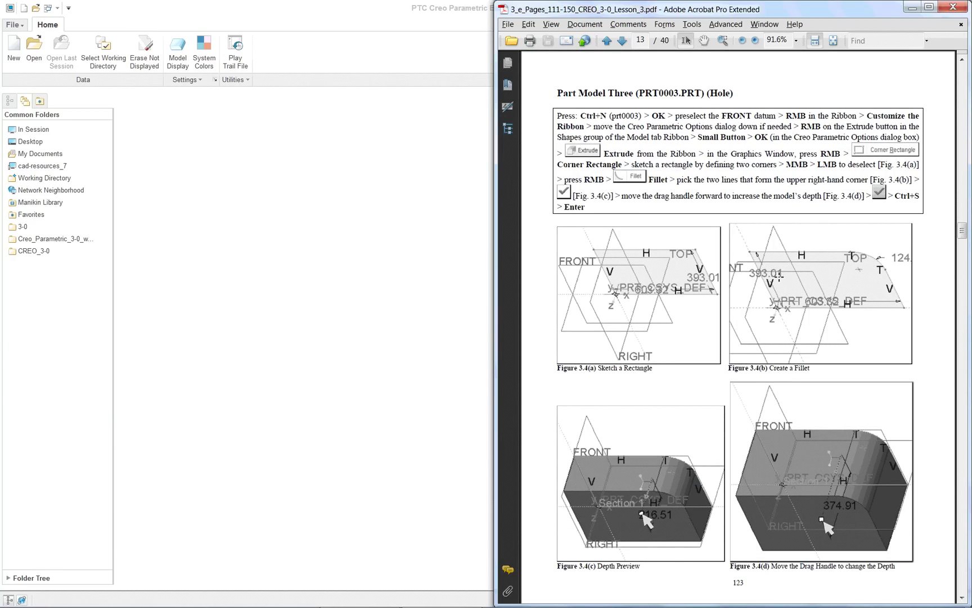
{"action": "left_click", "coordinate": [298, 231]}
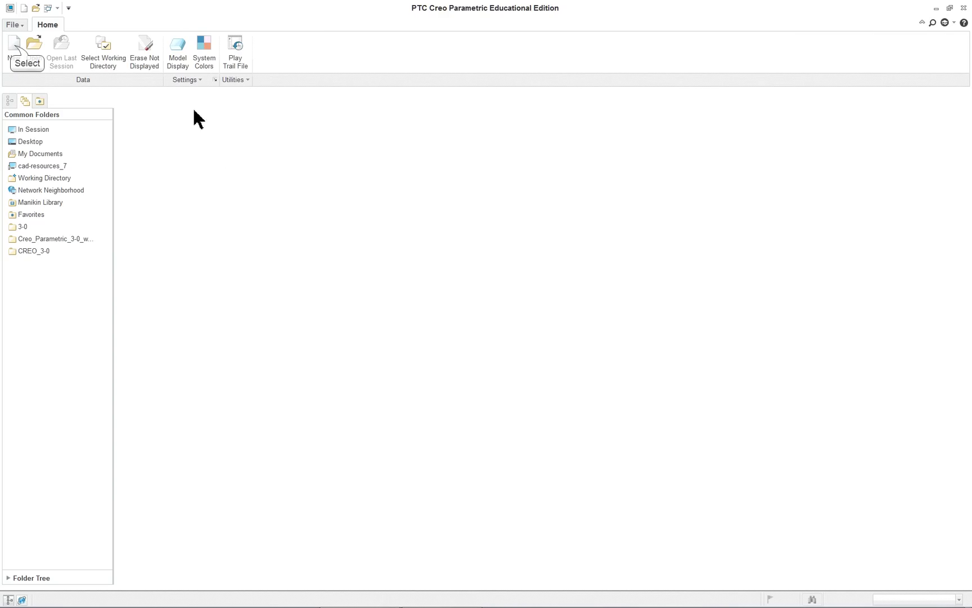
Step: Create the new solid part PRT0013 and select the FRONT datum plane
{"action": "left_click", "coordinate": [16, 47]}
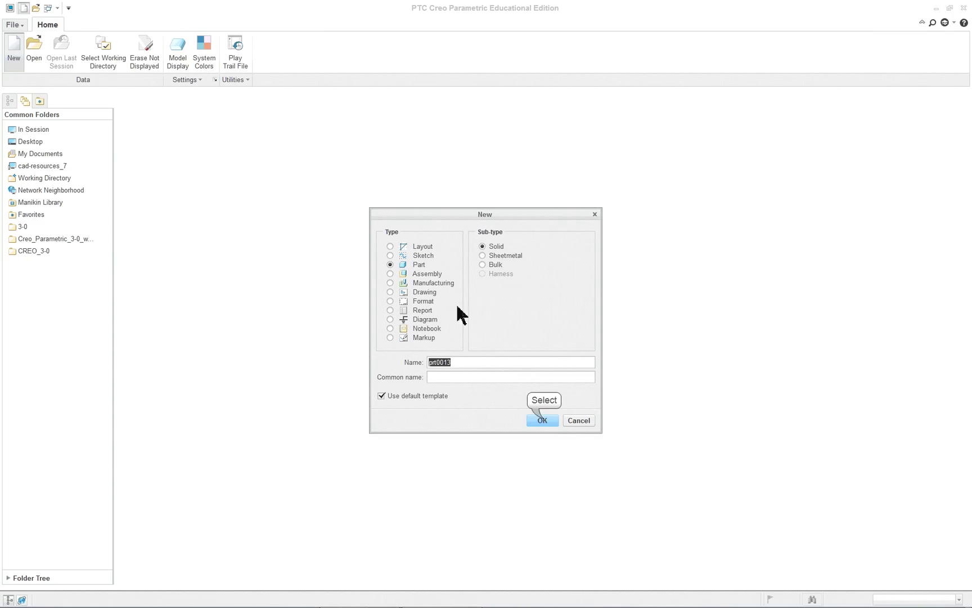
{"action": "left_click", "coordinate": [543, 421]}
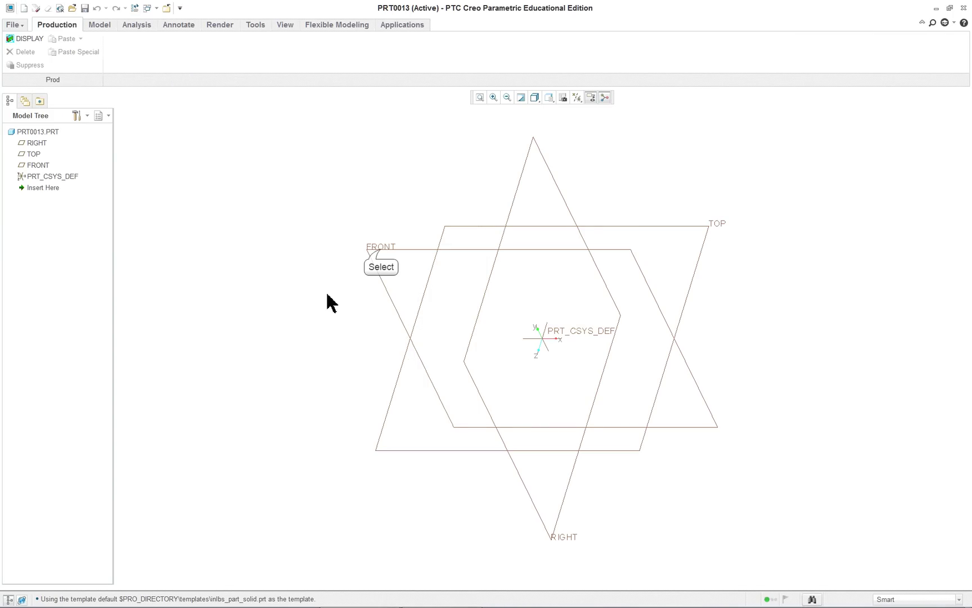
{"action": "left_click", "coordinate": [381, 251]}
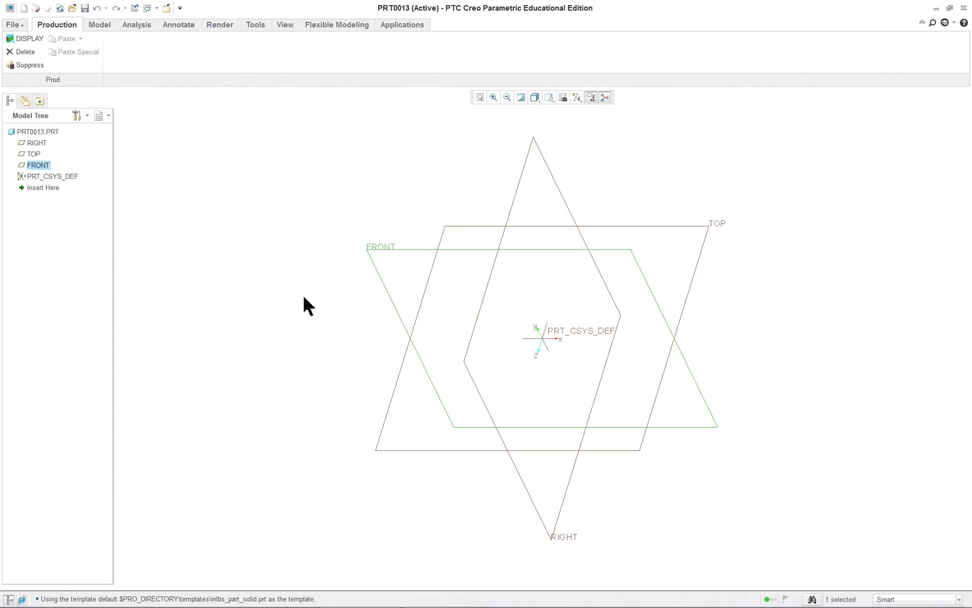
{"action": "left_click", "coordinate": [99, 25]}
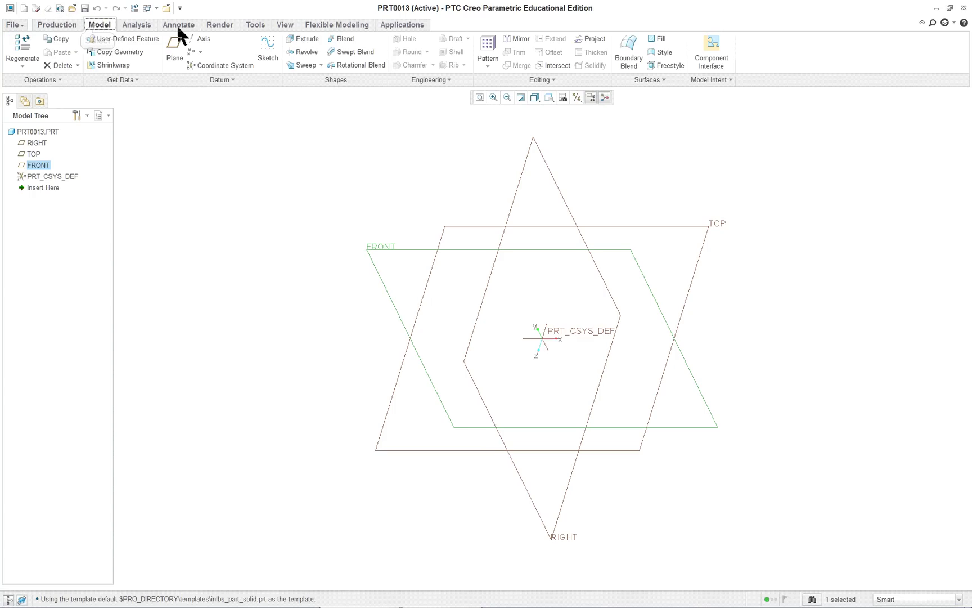
Step: Sketch a rectangle from the origin on FRONT with a rounded top-right corner
{"action": "left_click", "coordinate": [304, 40]}
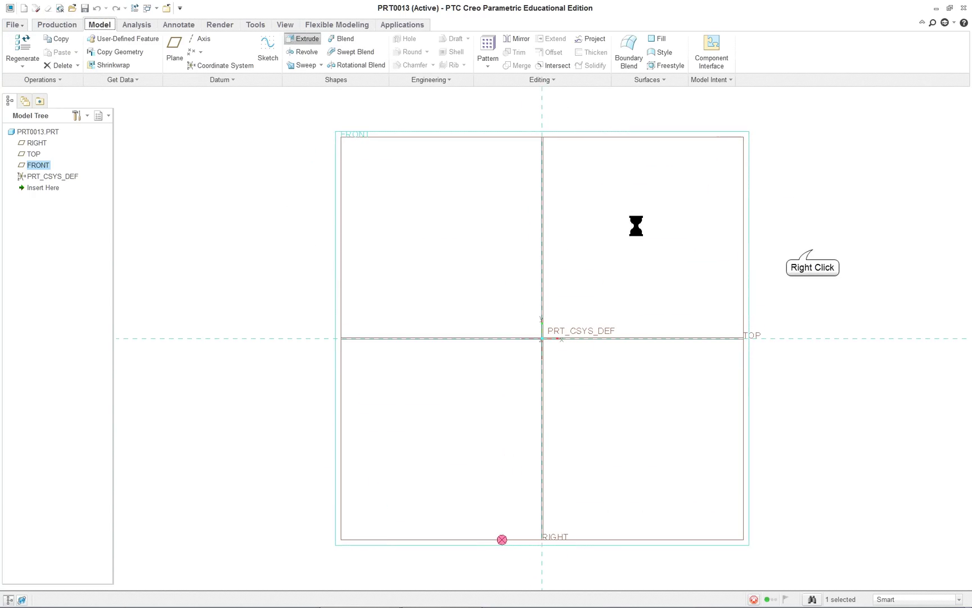
{"action": "right_click", "coordinate": [813, 252]}
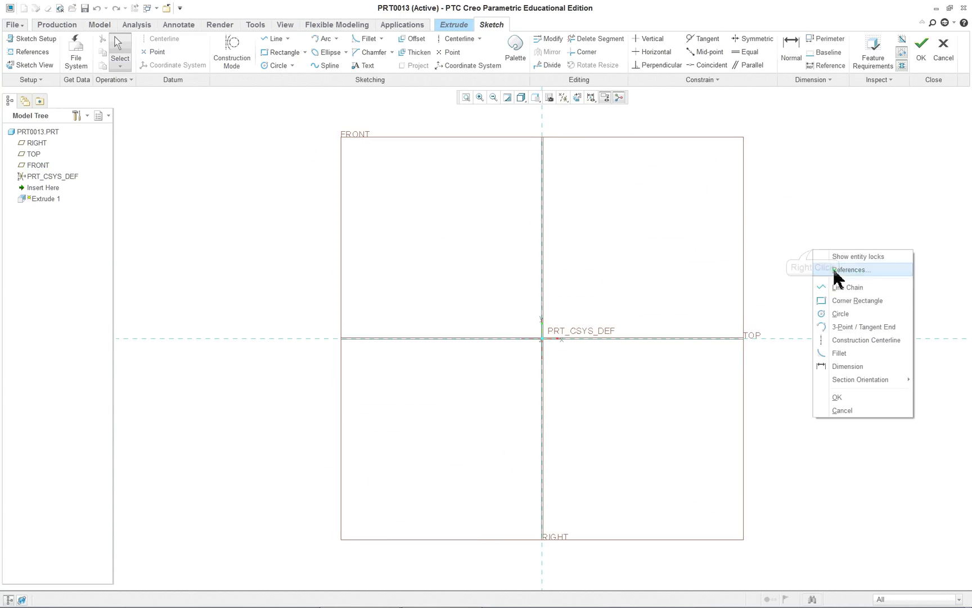
{"action": "left_click", "coordinate": [854, 301]}
{"action": "left_click", "coordinate": [542, 338]}
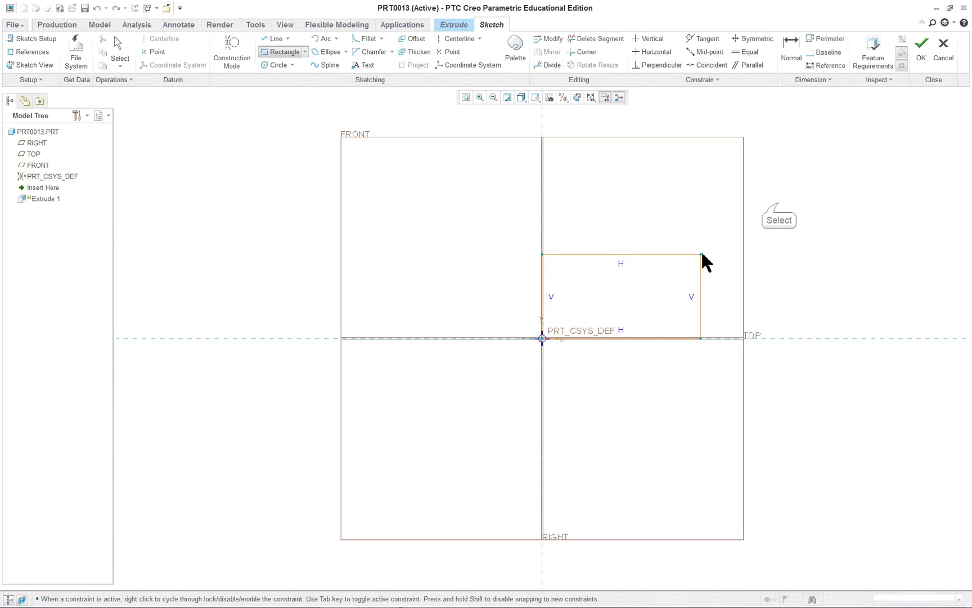
{"action": "right_click_drag", "start_coordinate": [778, 202], "coordinate": [818, 203]}
{"action": "left_click", "coordinate": [855, 276]}
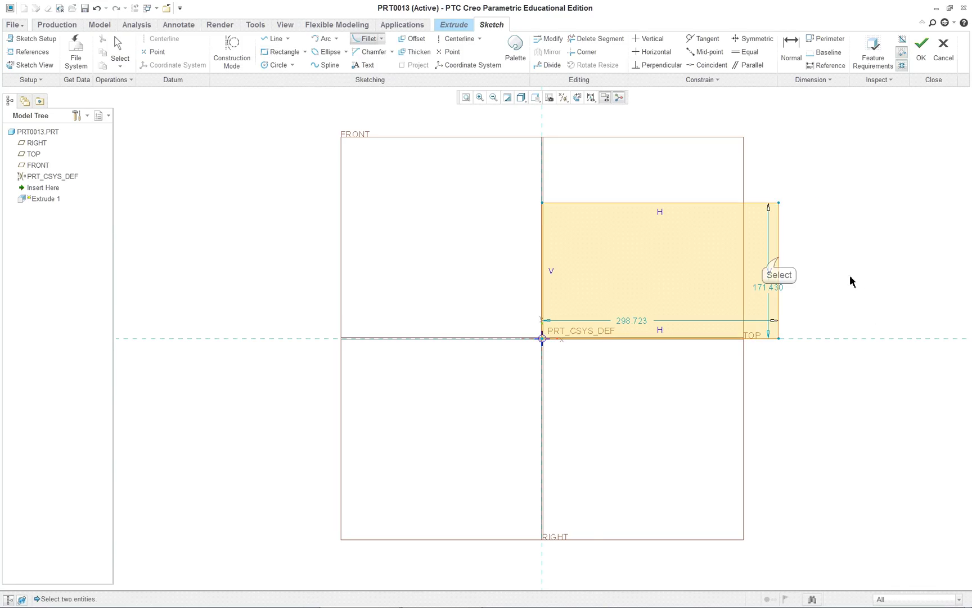
{"action": "left_click", "coordinate": [710, 204]}
{"action": "left_click", "coordinate": [778, 263]}
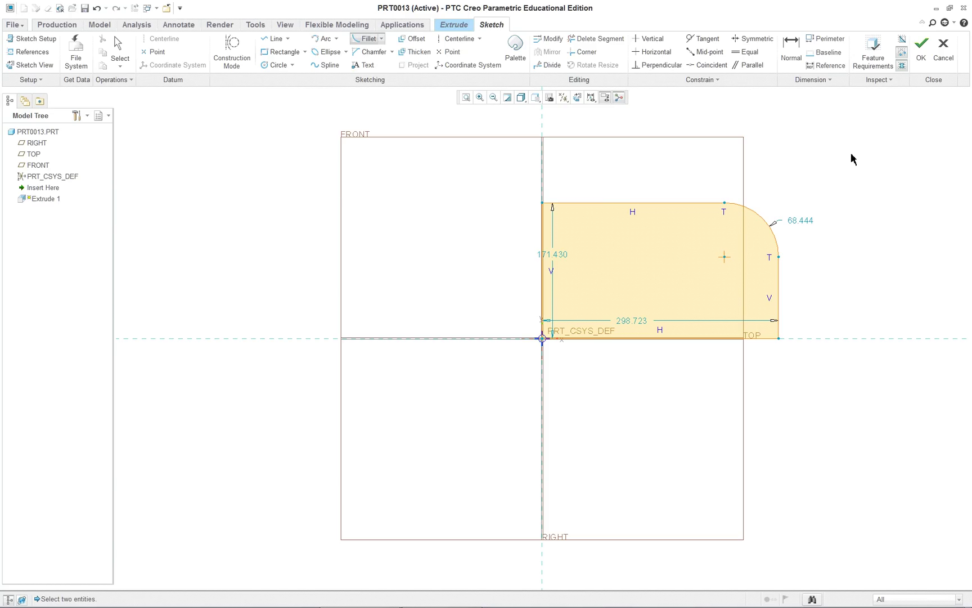
Step: Extrude the sketch symmetrically to a 150.906 depth and finish Extrude 1
{"action": "left_click", "coordinate": [921, 46]}
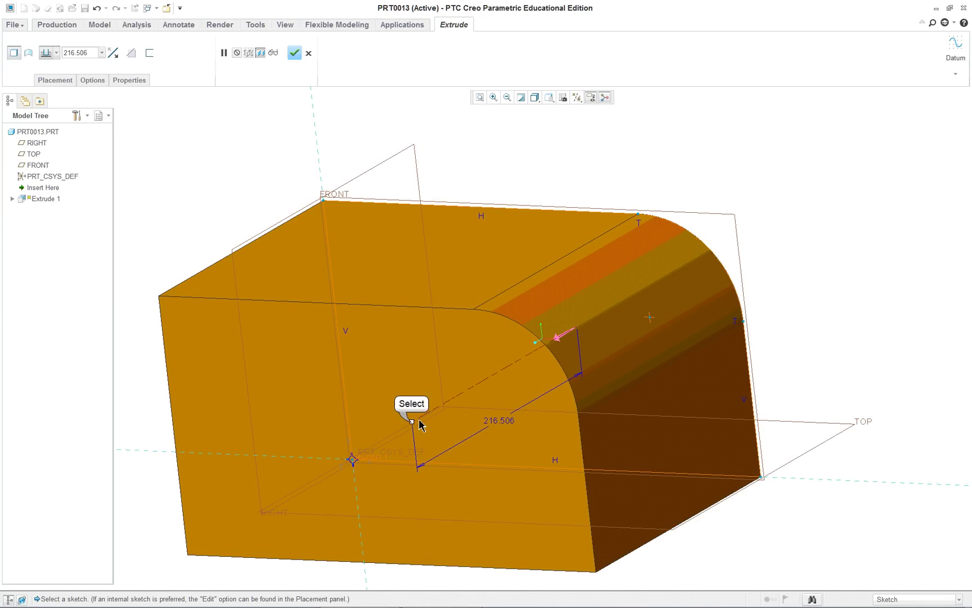
{"action": "left_click_drag", "start_coordinate": [412, 422], "coordinate": [453, 403]}
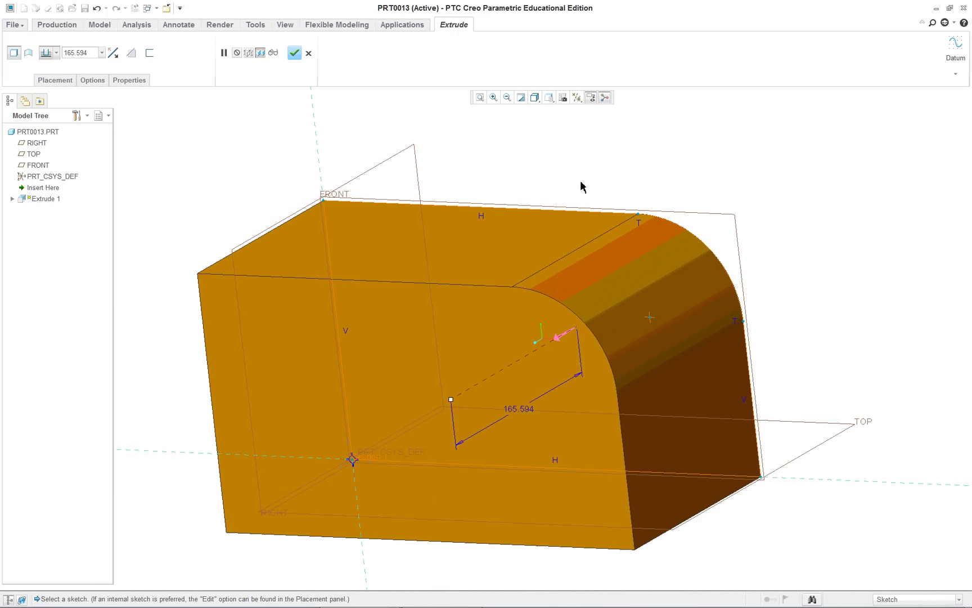
{"action": "left_click", "coordinate": [46, 52]}
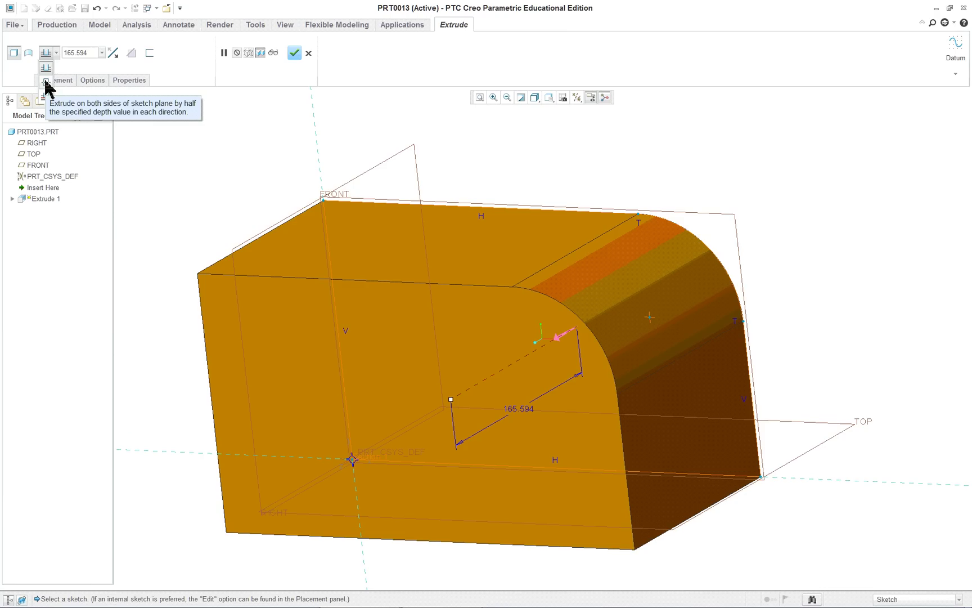
{"action": "right_click", "coordinate": [451, 400]}
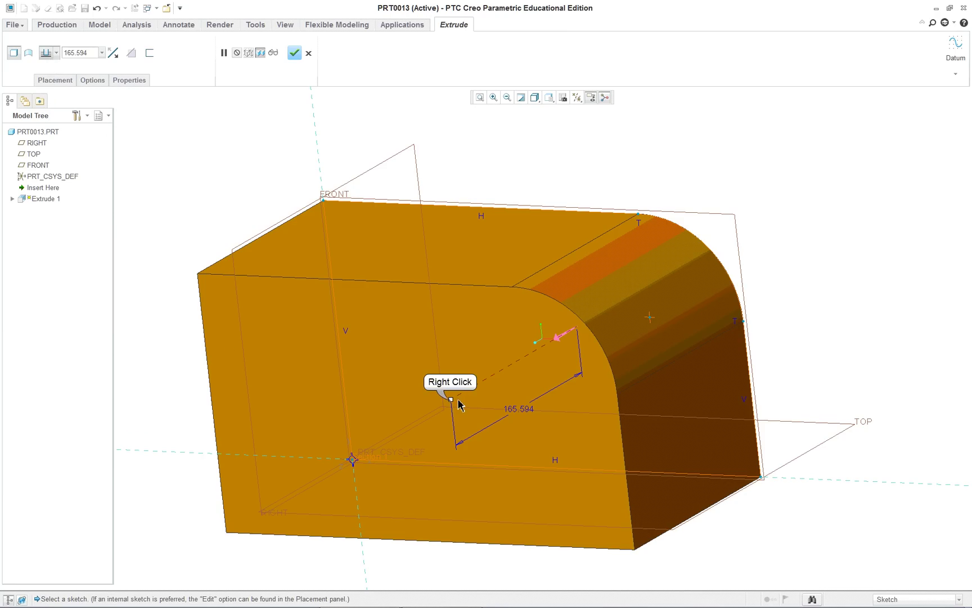
{"action": "left_click", "coordinate": [477, 435]}
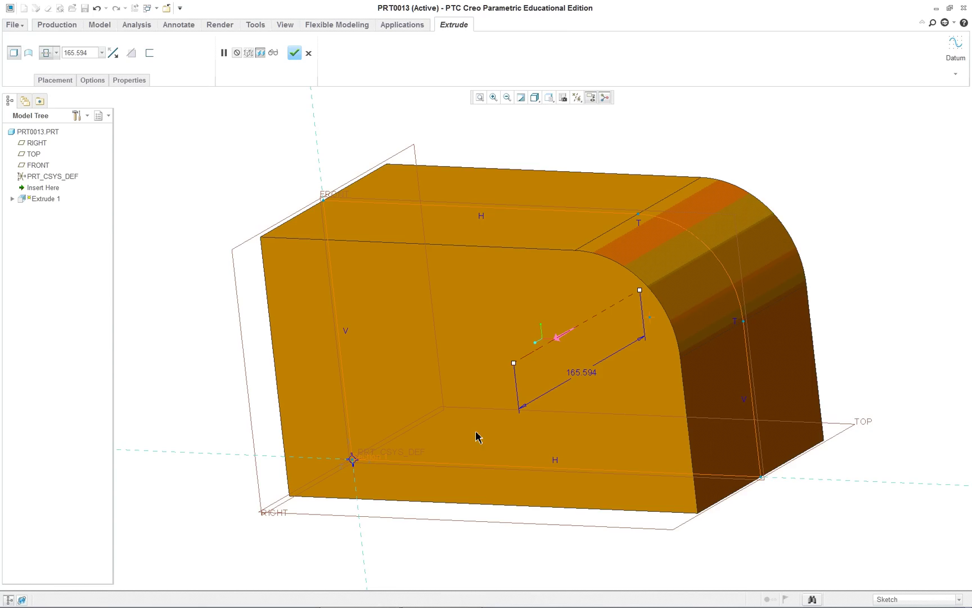
{"action": "mouse_move", "coordinate": [514, 365]}
{"action": "left_mouse_down"}
{"action": "mouse_move", "coordinate": [482, 377]}
{"action": "mouse_move", "coordinate": [506, 354]}
{"action": "mouse_move", "coordinate": [481, 366]}
{"action": "mouse_move", "coordinate": [512, 347]}
{"action": "left_mouse_up"}
{"action": "middle_click_drag", "start_coordinate": [543, 423], "coordinate": [867, 331]}
{"action": "scroll", "coordinate": [531, 397], "scroll_direction": "down", "scroll_amount": 3}
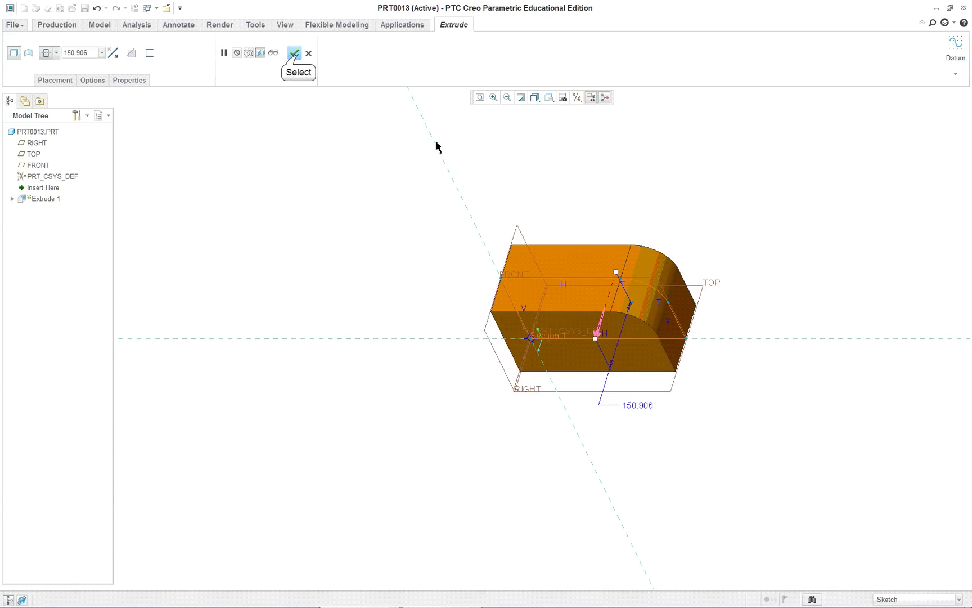
{"action": "left_click", "coordinate": [294, 52]}
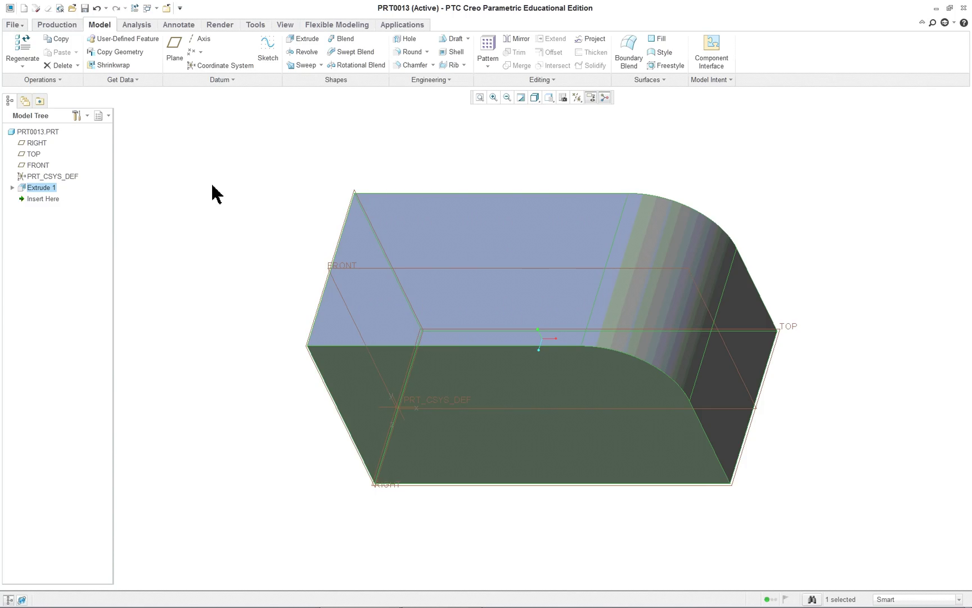
Step: Create datum axis A_1 through the block's rounded corner surface
{"action": "left_click", "coordinate": [204, 40]}
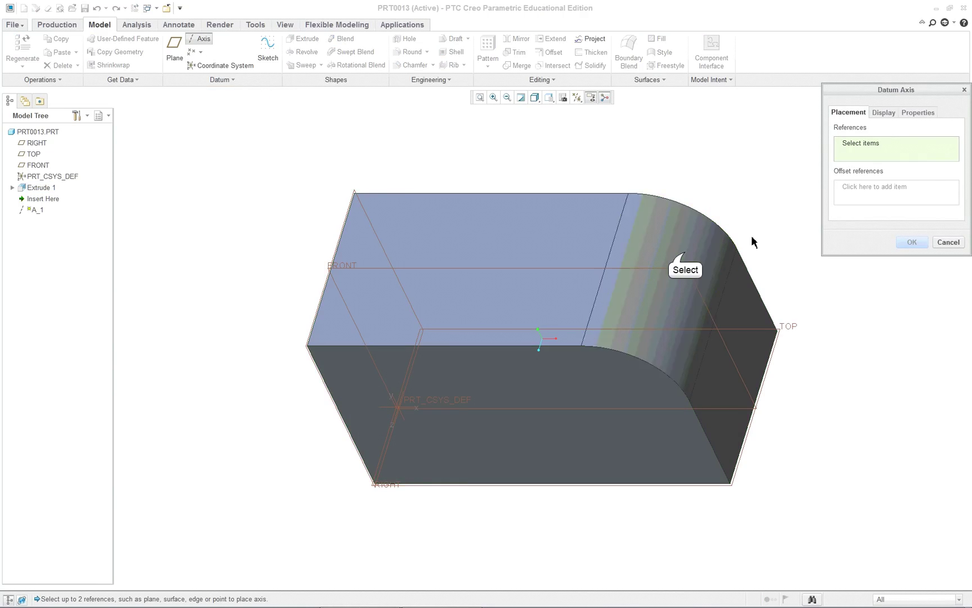
{"action": "left_click", "coordinate": [696, 242]}
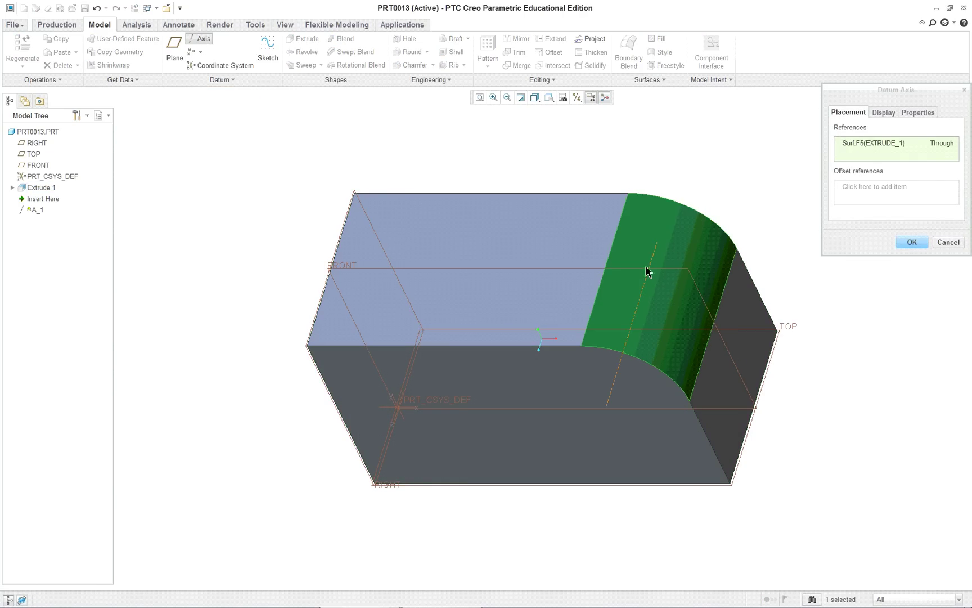
{"action": "left_click", "coordinate": [911, 242]}
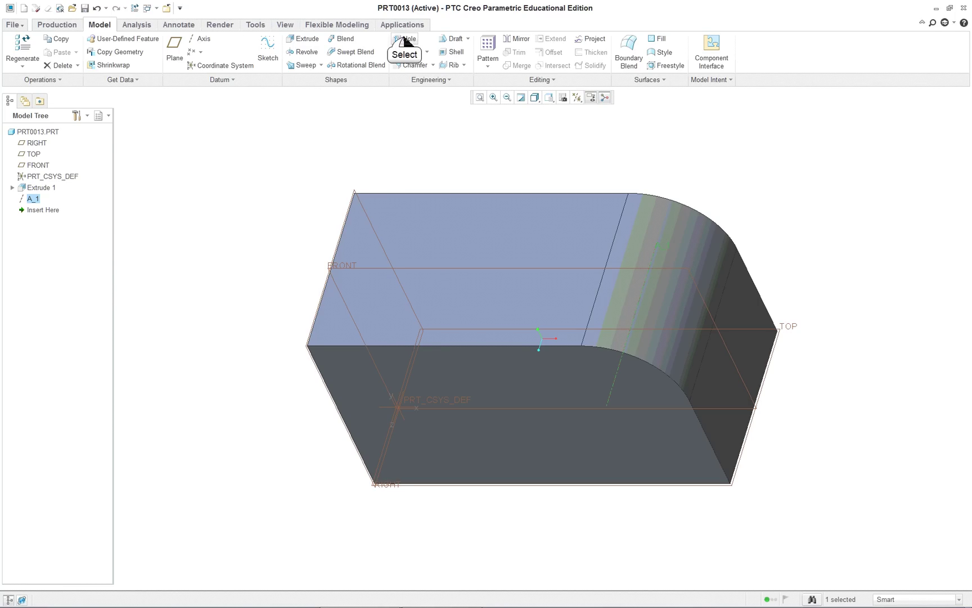
Step: Cut a Through All hole on axis A_1 from the front face, enlarged to 58.219 diameter
{"action": "left_click", "coordinate": [405, 40]}
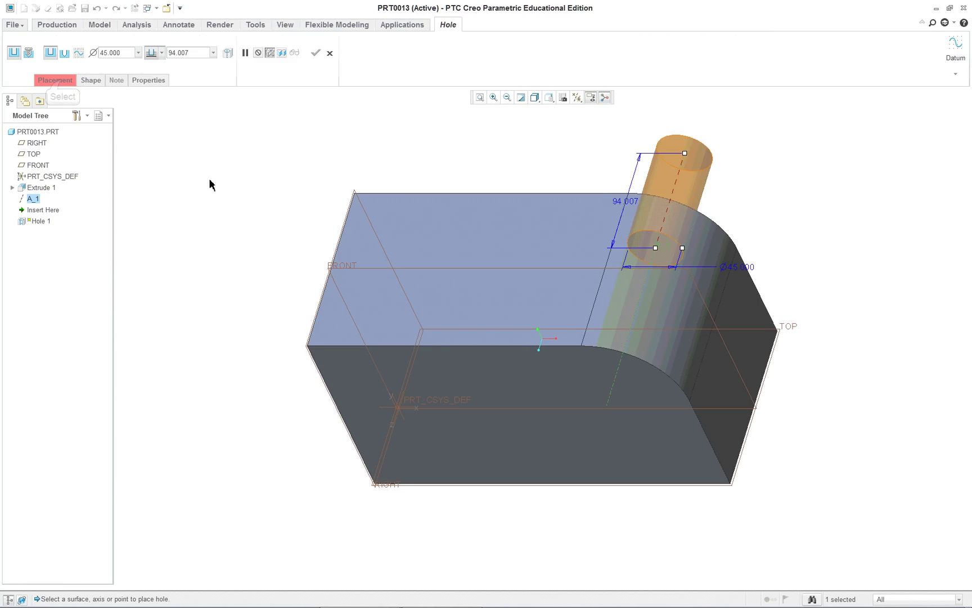
{"action": "left_click", "coordinate": [62, 81]}
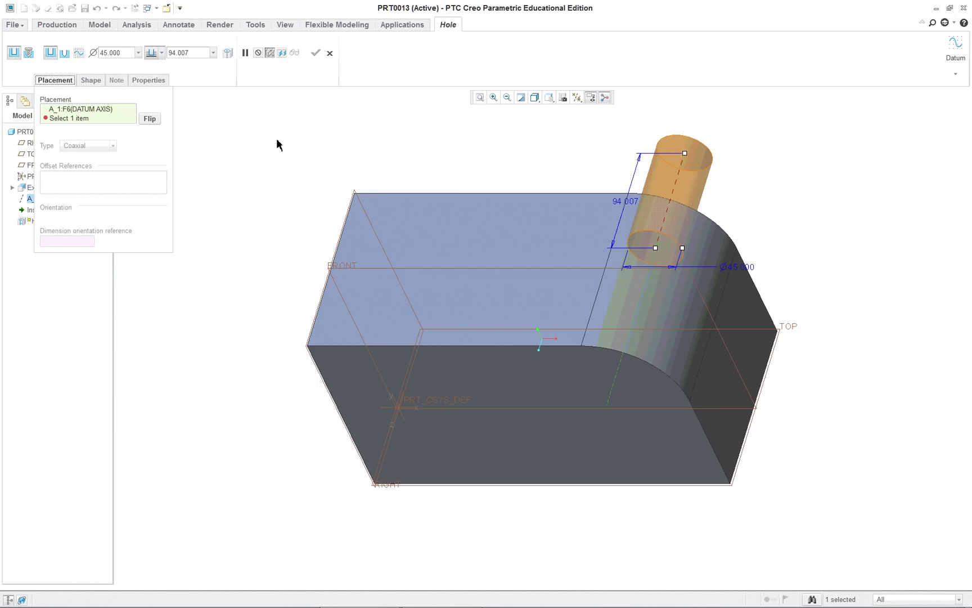
{"action": "left_click", "coordinate": [547, 387]}
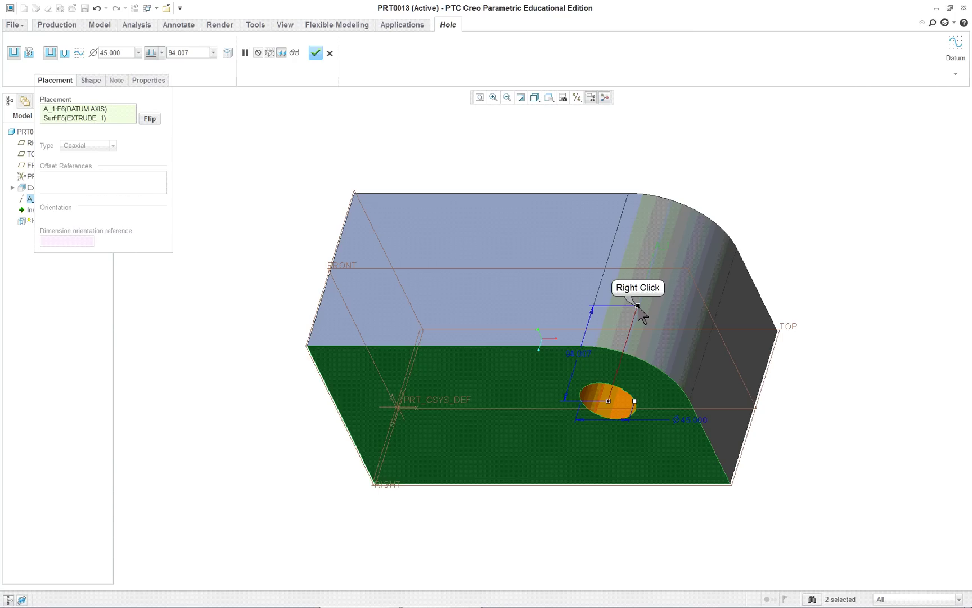
{"action": "right_click", "coordinate": [638, 307]}
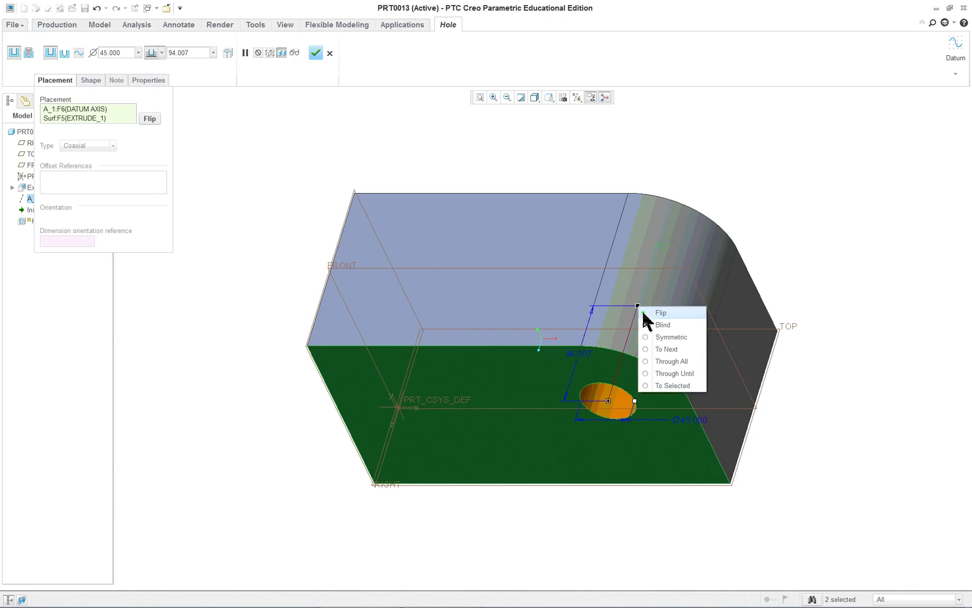
{"action": "left_click", "coordinate": [677, 363]}
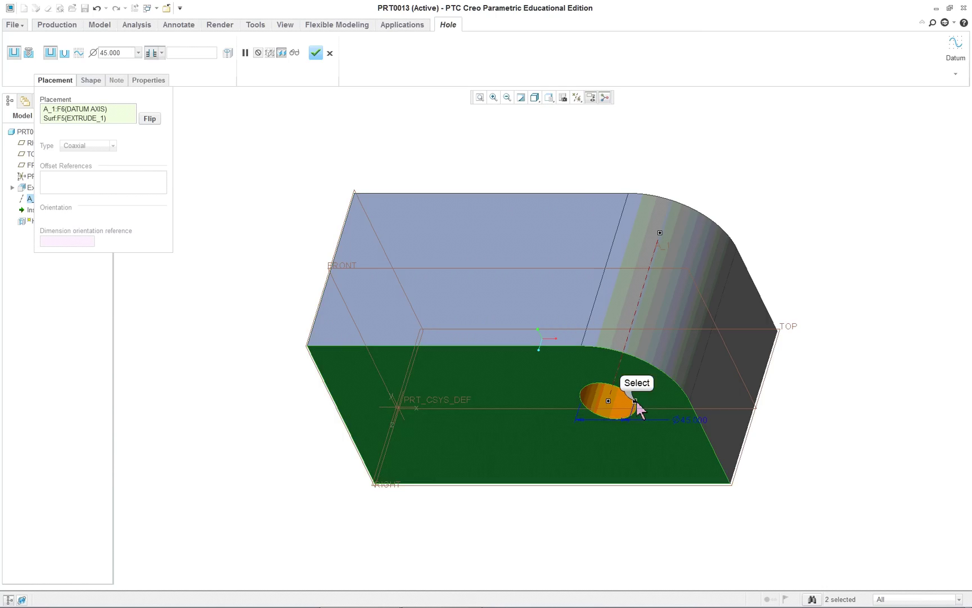
{"action": "left_click_drag", "start_coordinate": [636, 401], "coordinate": [643, 401]}
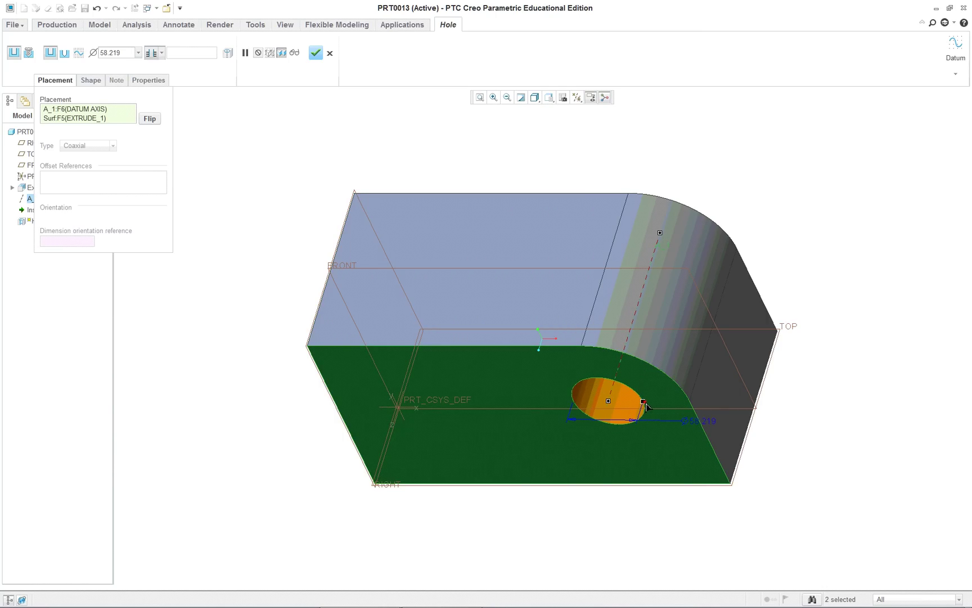
{"action": "middle_click", "coordinate": [283, 196]}
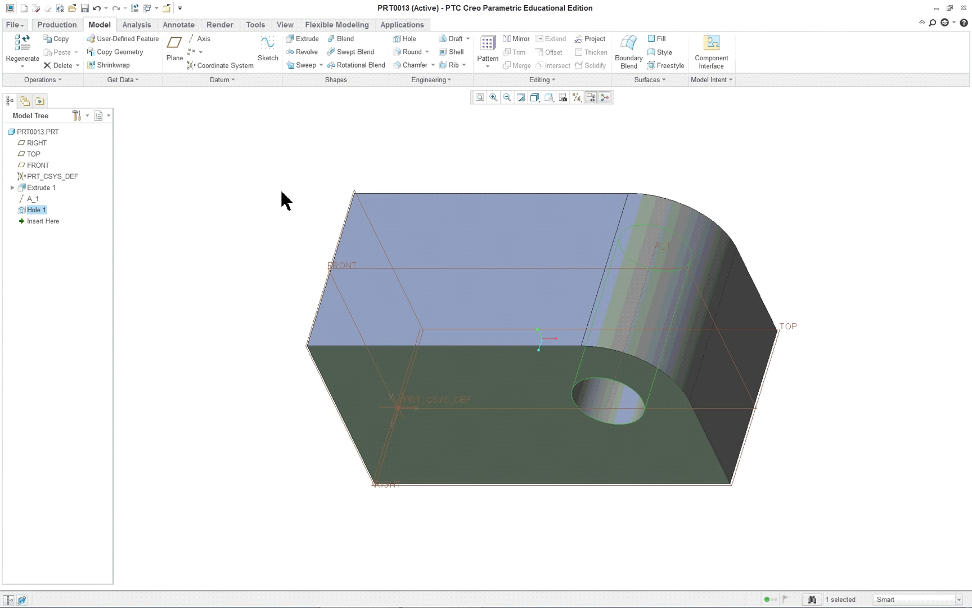
{"action": "middle_click_drag", "start_coordinate": [283, 292], "coordinate": [255, 237]}
Step: Shell the block with 4.700-thick walls, removing the top face to leave it open
{"action": "left_click", "coordinate": [270, 185]}
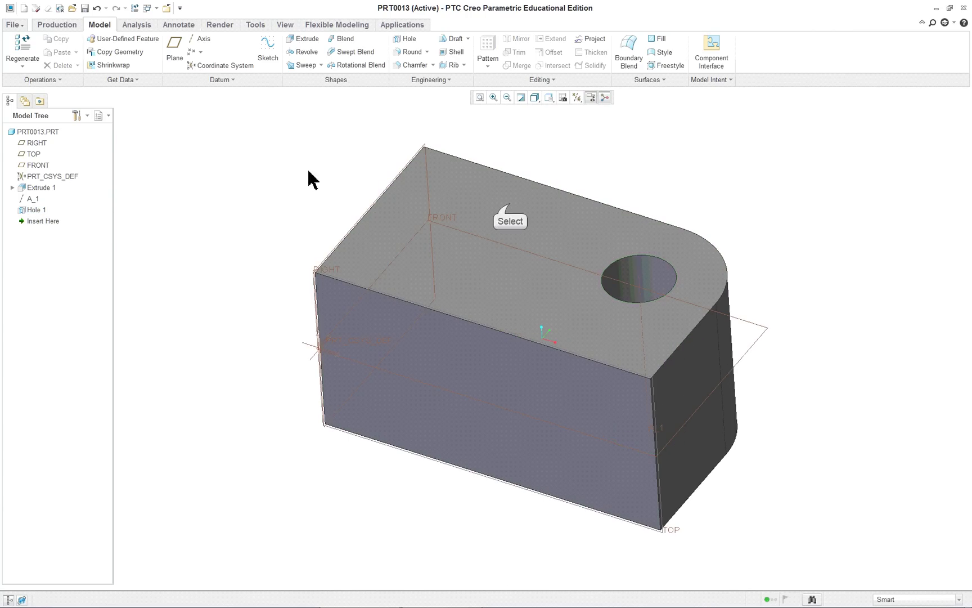
{"action": "left_click", "coordinate": [505, 209]}
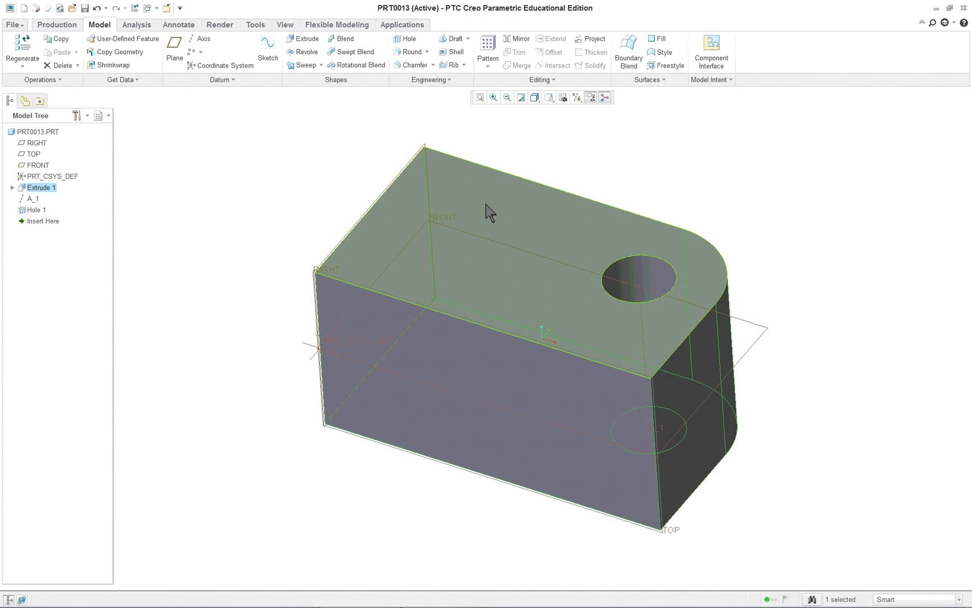
{"action": "left_click", "coordinate": [526, 211]}
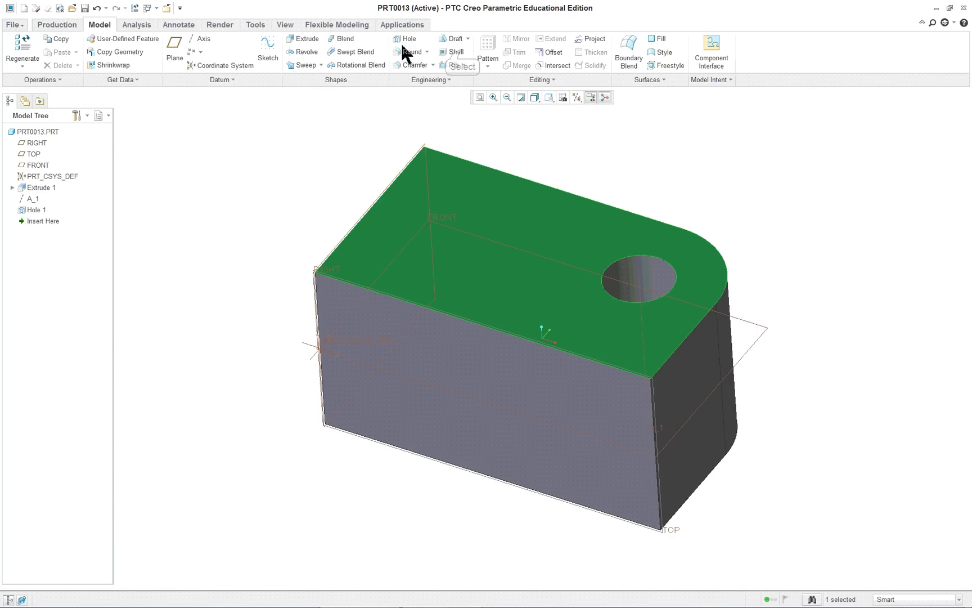
{"action": "left_click", "coordinate": [454, 52]}
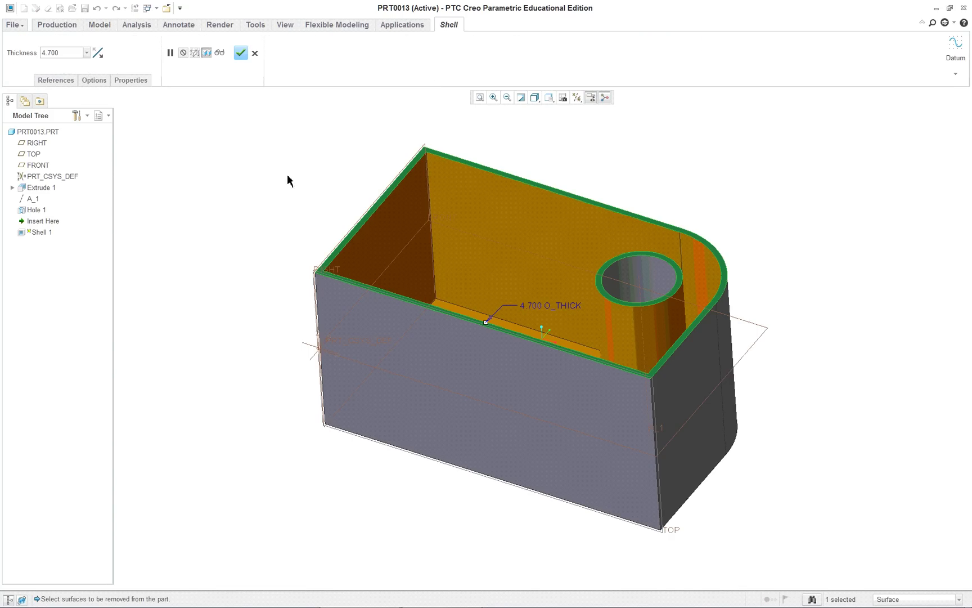
{"action": "middle_click", "coordinate": [271, 147]}
{"action": "mouse_move", "coordinate": [303, 210]}
{"action": "middle_mouse_down"}
{"action": "mouse_move", "coordinate": [285, 251]}
{"action": "mouse_move", "coordinate": [209, 289]}
{"action": "mouse_move", "coordinate": [149, 301]}
{"action": "mouse_move", "coordinate": [215, 275]}
{"action": "mouse_move", "coordinate": [321, 167]}
{"action": "mouse_move", "coordinate": [332, 204]}
{"action": "mouse_move", "coordinate": [323, 225]}
{"action": "middle_mouse_up"}
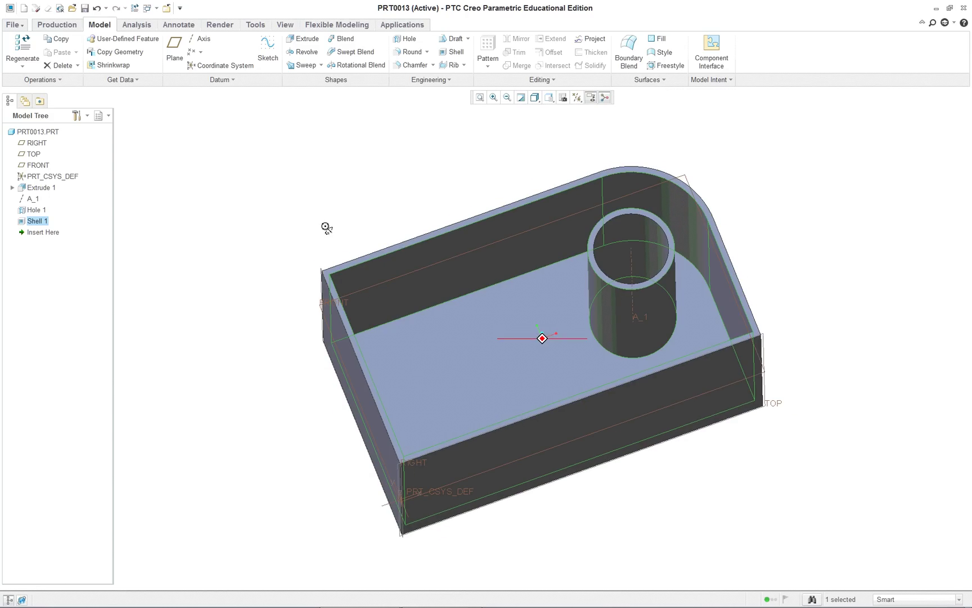
Step: Reorder Shell 1 ahead of Hole 1 in the Model Tree so the hole pierces the floor
{"action": "left_click", "coordinate": [32, 223]}
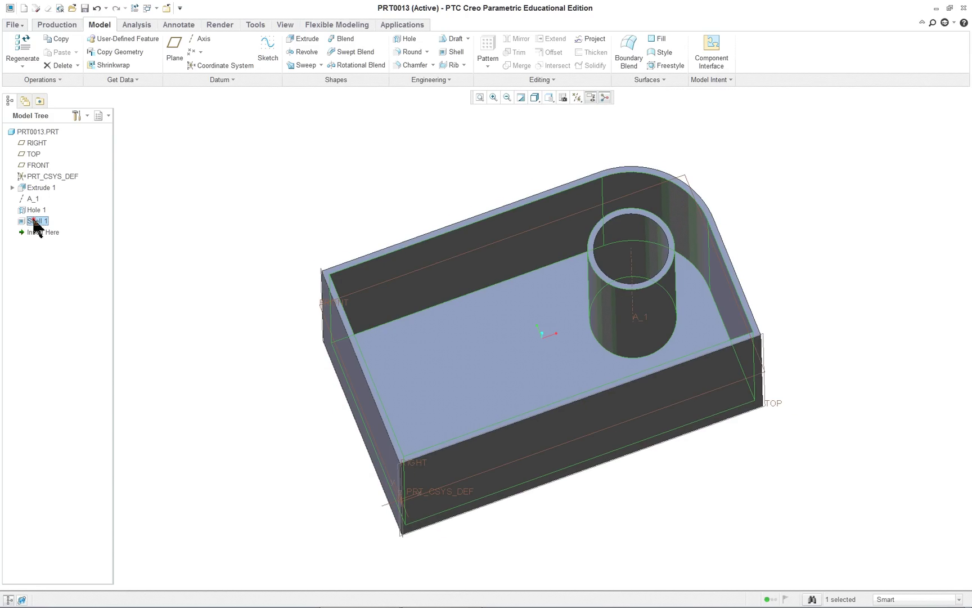
{"action": "left_click_drag", "start_coordinate": [34, 221], "coordinate": [45, 192]}
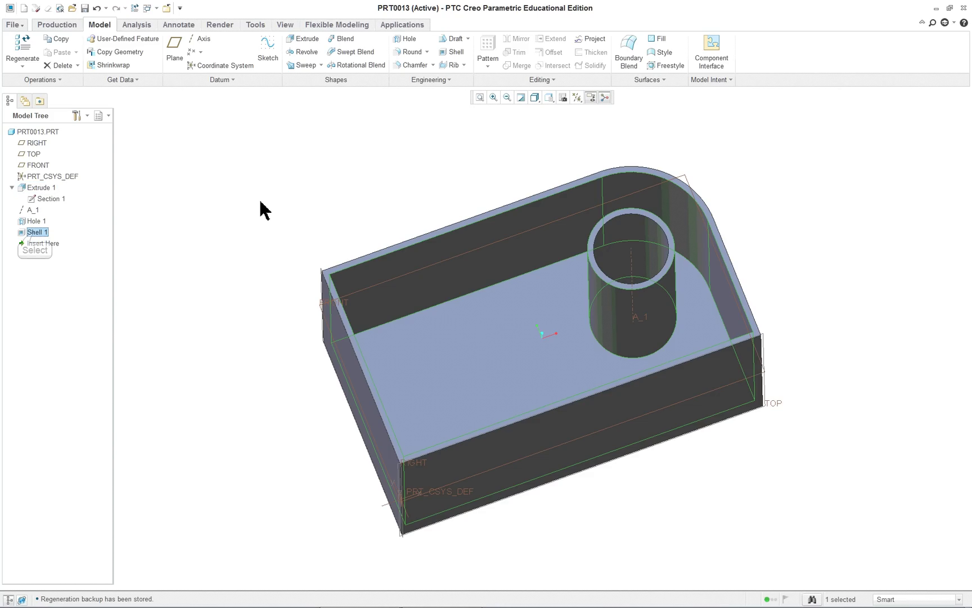
{"action": "left_click_drag", "start_coordinate": [35, 233], "coordinate": [25, 222]}
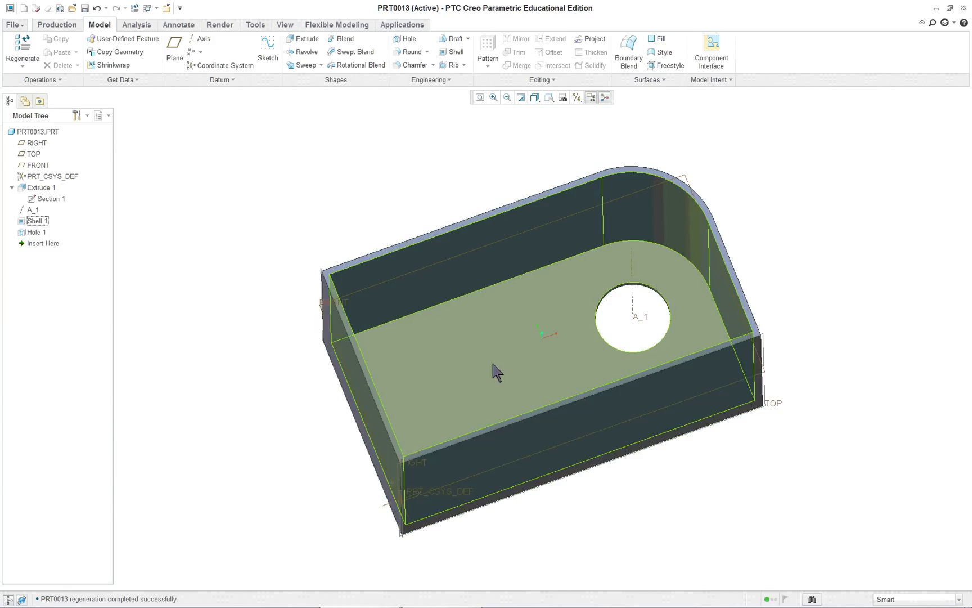
{"action": "mouse_move", "coordinate": [734, 462]}
{"action": "middle_mouse_down"}
{"action": "mouse_move", "coordinate": [757, 358]}
{"action": "mouse_move", "coordinate": [675, 427]}
{"action": "mouse_move", "coordinate": [560, 423]}
{"action": "mouse_move", "coordinate": [709, 372]}
{"action": "mouse_move", "coordinate": [738, 372]}
{"action": "mouse_move", "coordinate": [731, 419]}
{"action": "mouse_move", "coordinate": [738, 408]}
{"action": "middle_mouse_up"}
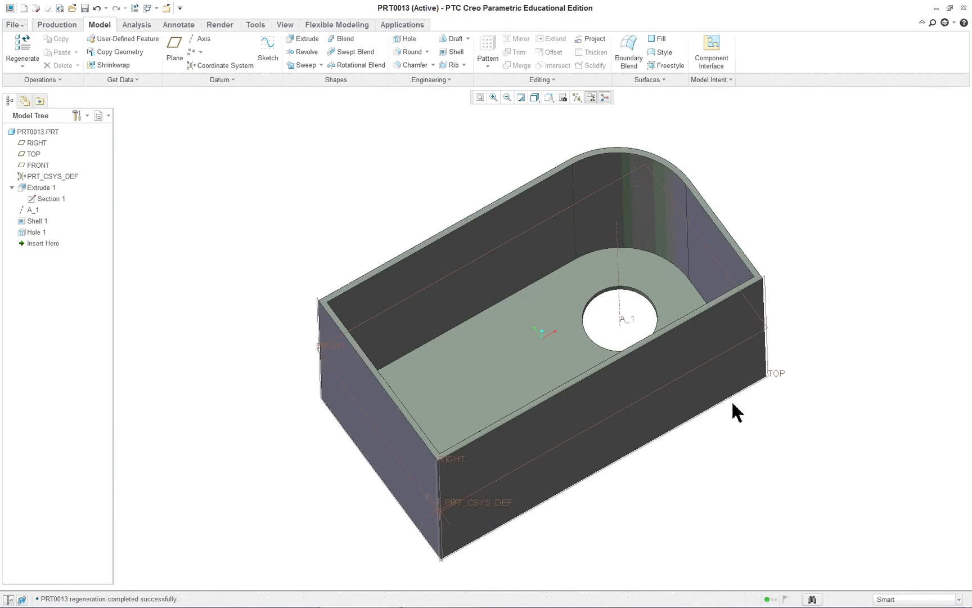
{"action": "left_click", "coordinate": [34, 232]}
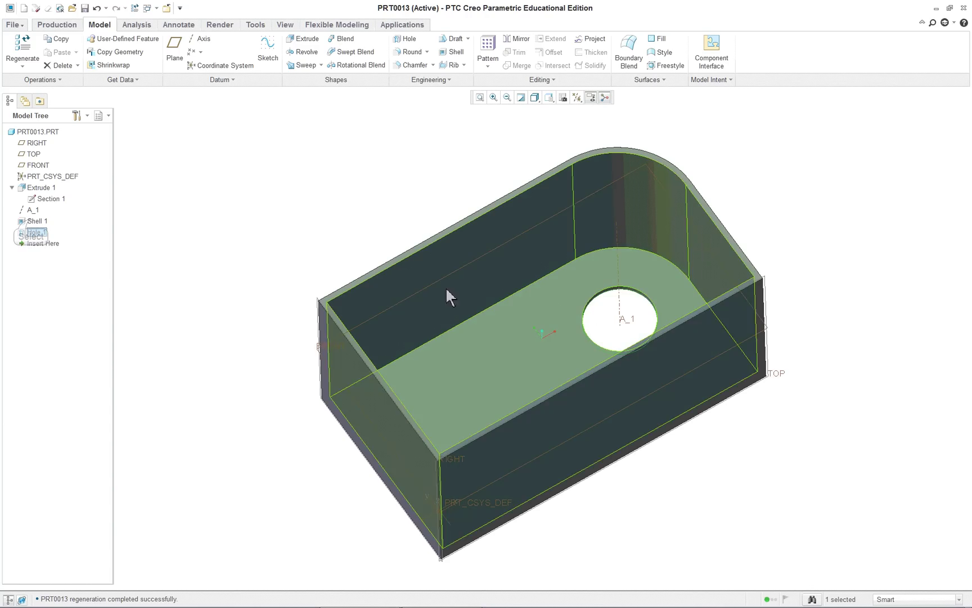
{"action": "left_click_drag", "start_coordinate": [31, 223], "coordinate": [32, 219]}
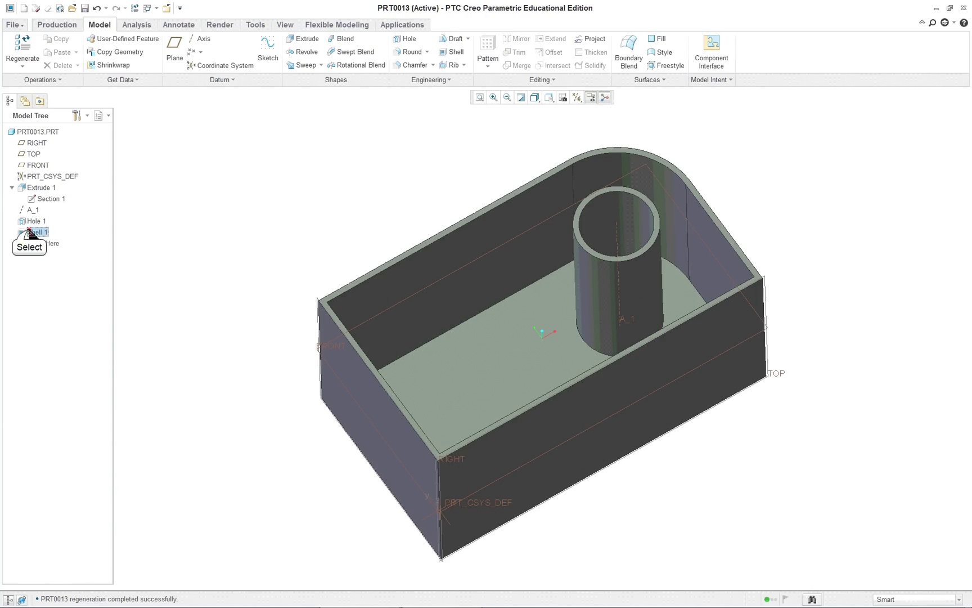
{"action": "left_click", "coordinate": [36, 232]}
{"action": "left_click_drag", "start_coordinate": [38, 216], "coordinate": [38, 217]}
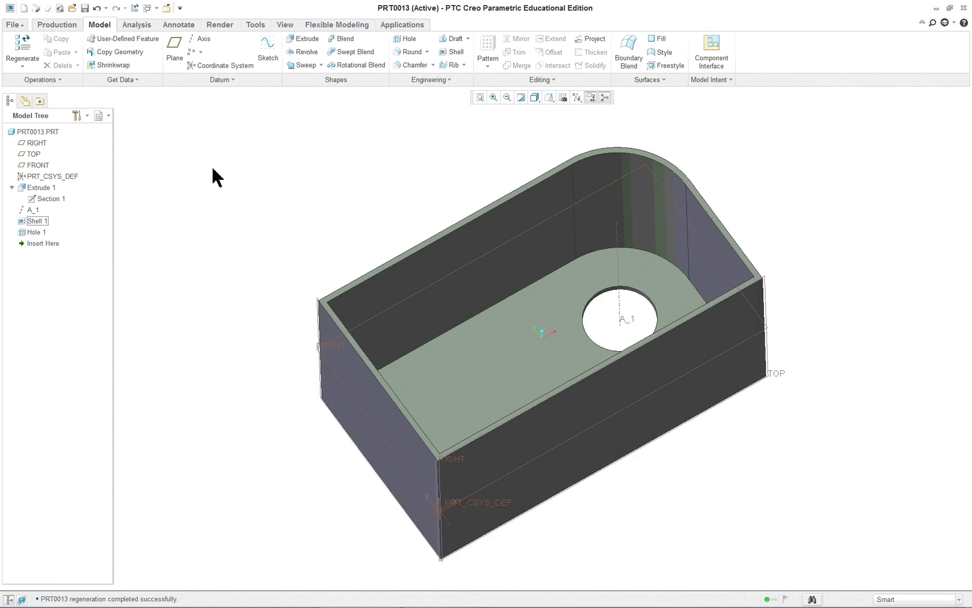
Step: Close PRT0013 and scroll the tutorial PDF to the Part Model Four cut instructions on page 127
{"action": "left_click", "coordinate": [168, 7]}
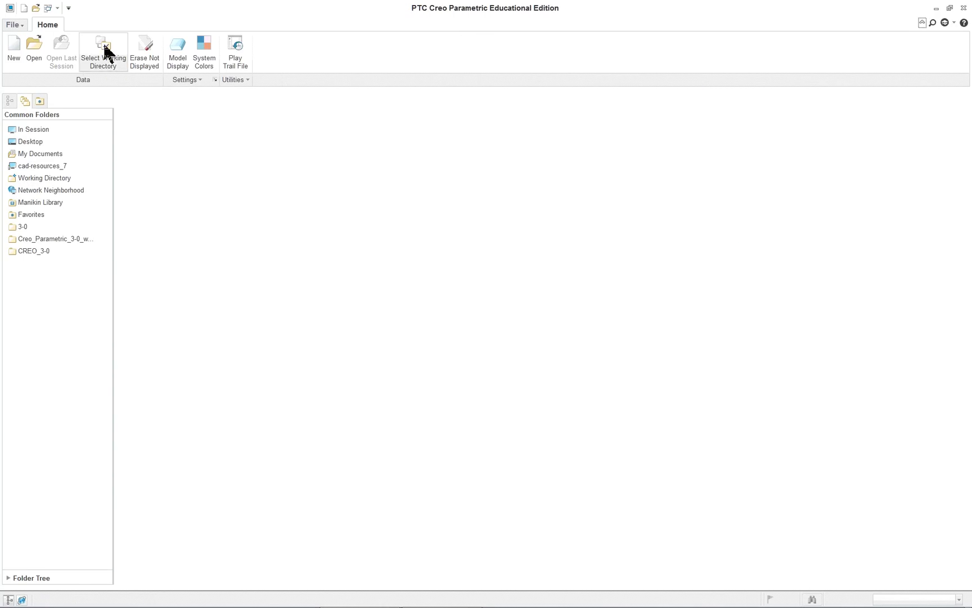
{"action": "key", "text": "alt+Tab"}
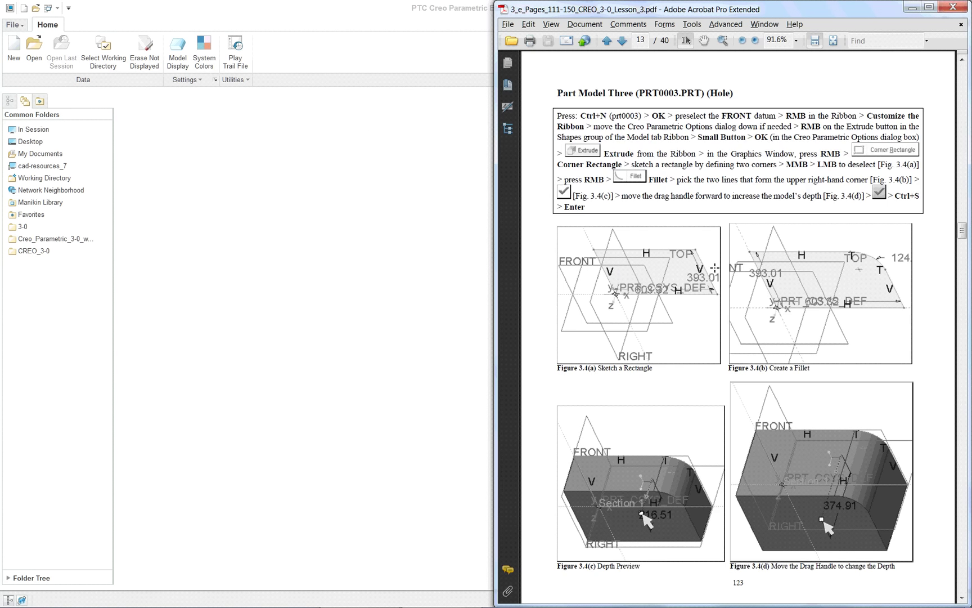
{"action": "scroll", "coordinate": [715, 268], "scroll_direction": "down", "scroll_amount": 20}
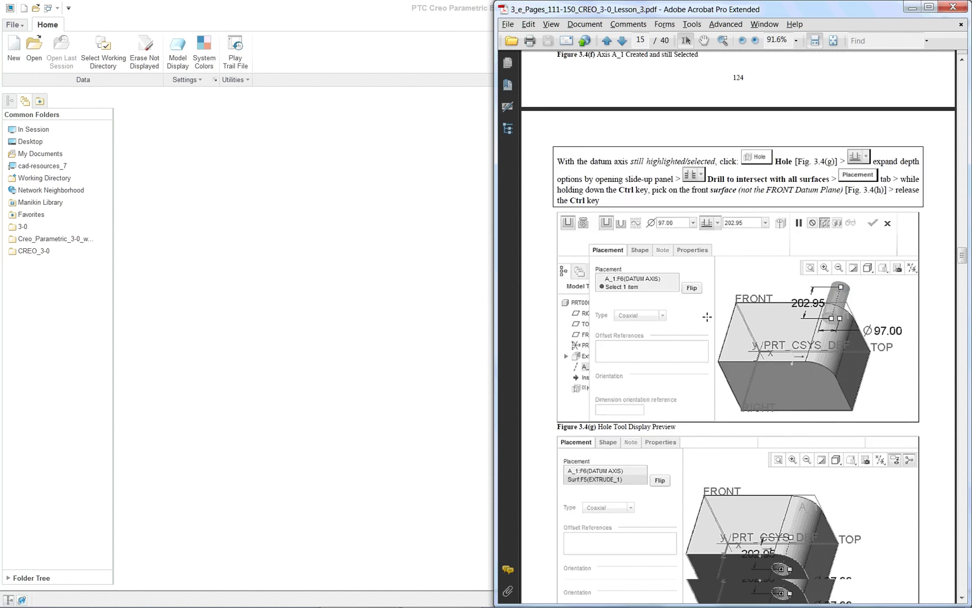
{"action": "scroll", "coordinate": [704, 318], "scroll_direction": "down", "scroll_amount": 18}
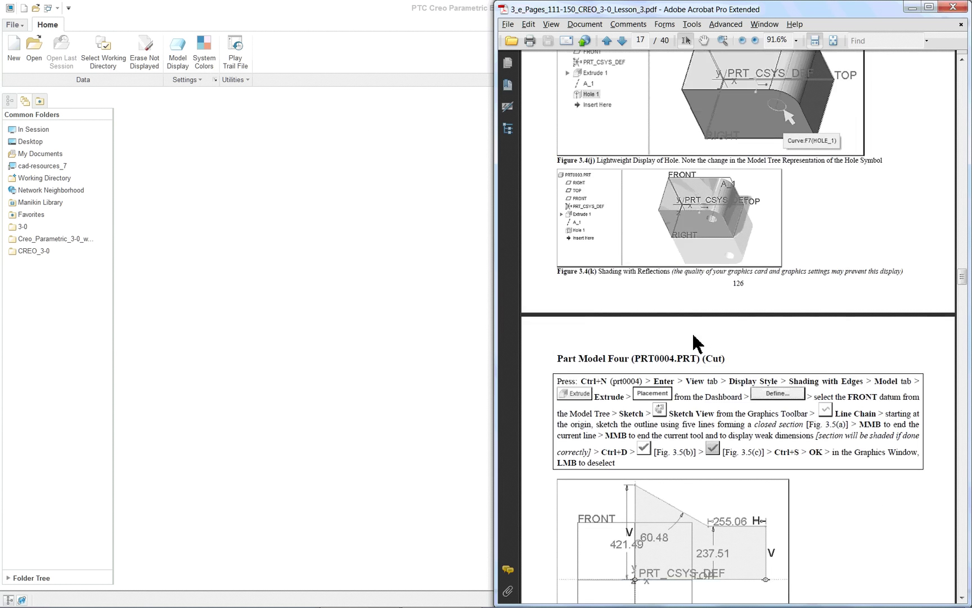
{"action": "scroll", "coordinate": [698, 338], "scroll_direction": "up", "scroll_amount": 3}
{"action": "scroll", "coordinate": [696, 338], "scroll_direction": "down", "scroll_amount": 5}
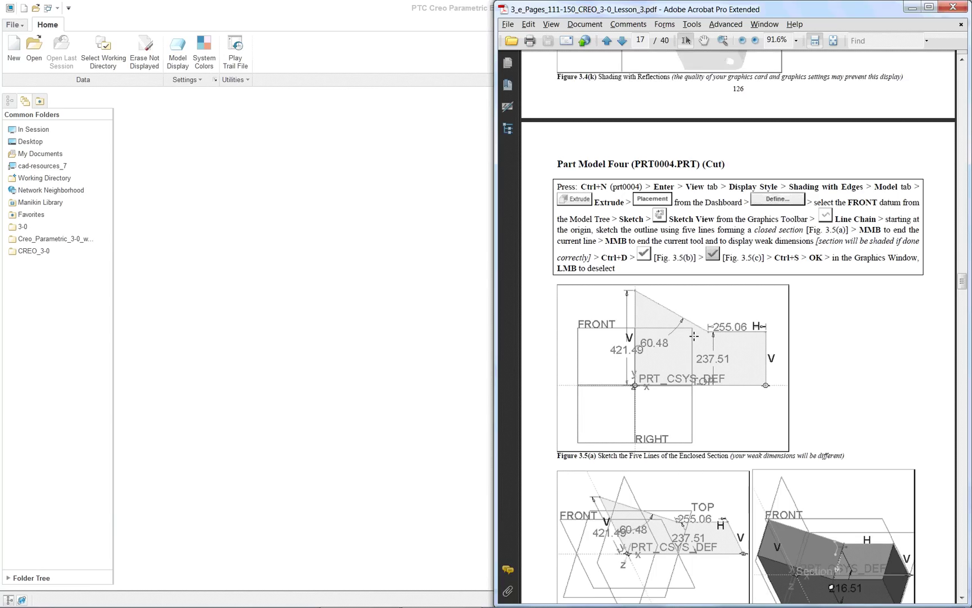
{"action": "scroll", "coordinate": [694, 336], "scroll_direction": "down", "scroll_amount": 3}
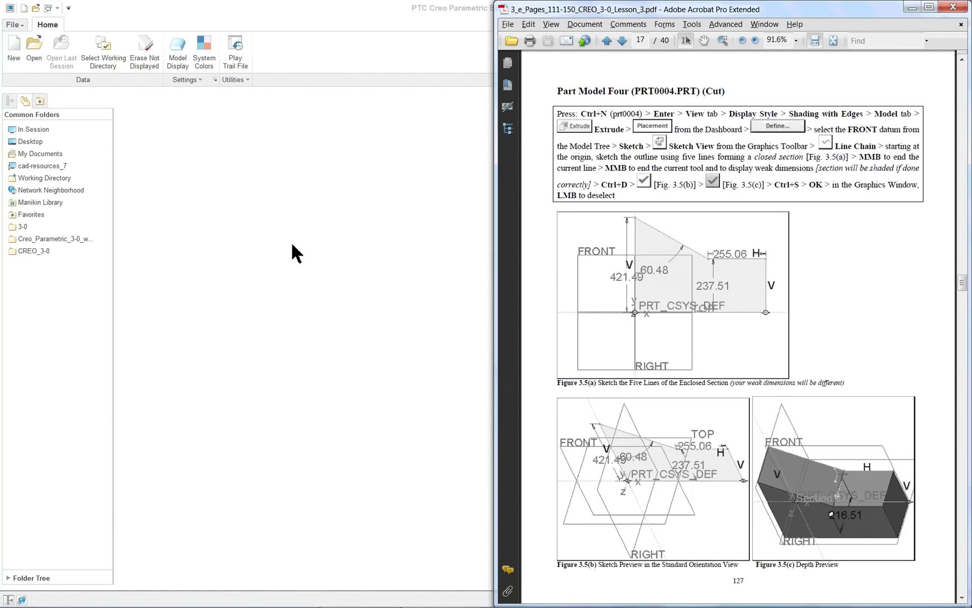
{"action": "left_click", "coordinate": [292, 246]}
Step: Create new part PRT0014 and start an extrusion sketched on the FRONT plane
{"action": "left_click", "coordinate": [13, 50]}
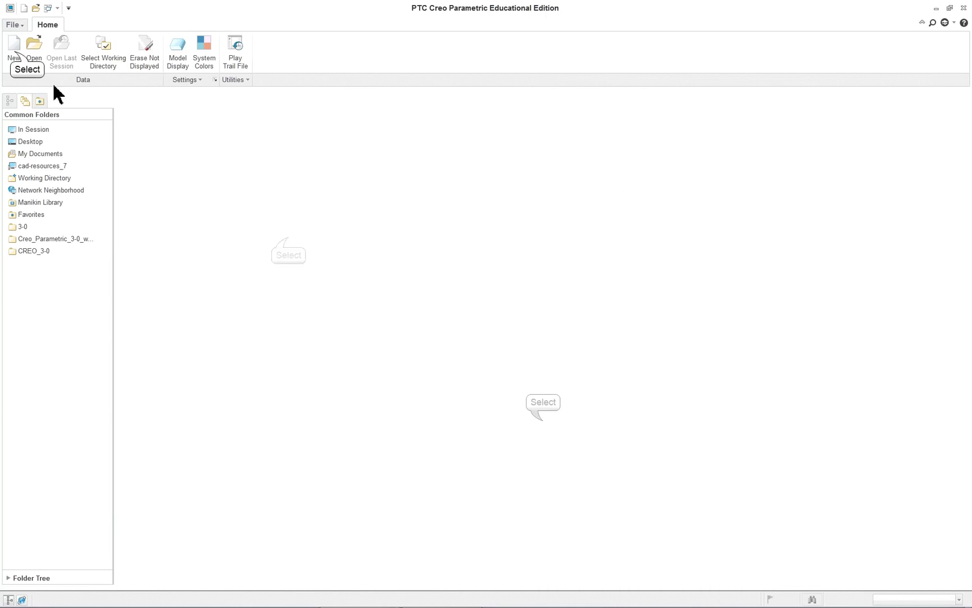
{"action": "left_click", "coordinate": [541, 420]}
{"action": "left_click", "coordinate": [391, 253]}
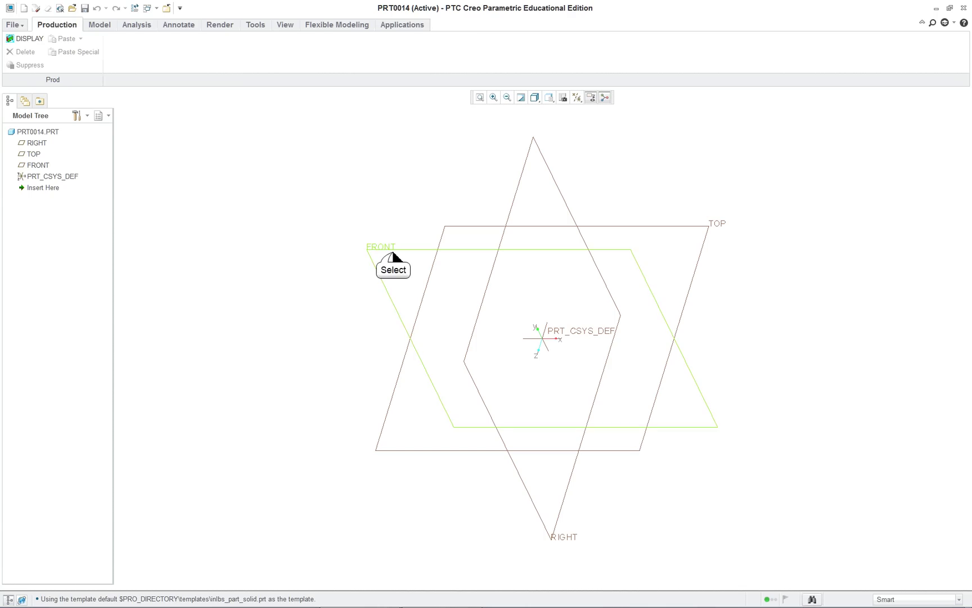
{"action": "left_click", "coordinate": [101, 25]}
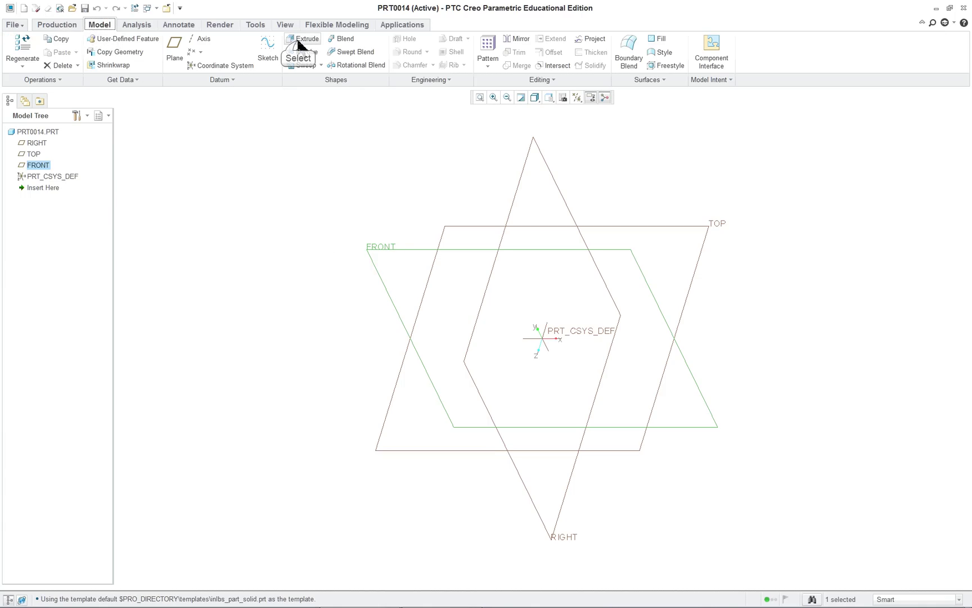
{"action": "left_click", "coordinate": [302, 39]}
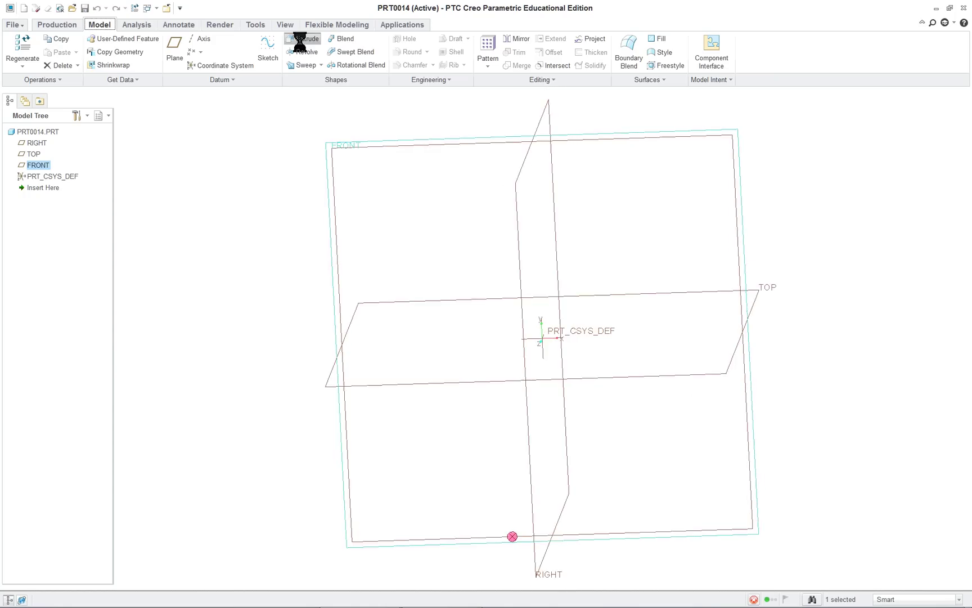
Step: Sketch a closed five-line ramp profile from the origin (190.620, 131.771, 200.215, 67.761°)
{"action": "right_click", "coordinate": [617, 245]}
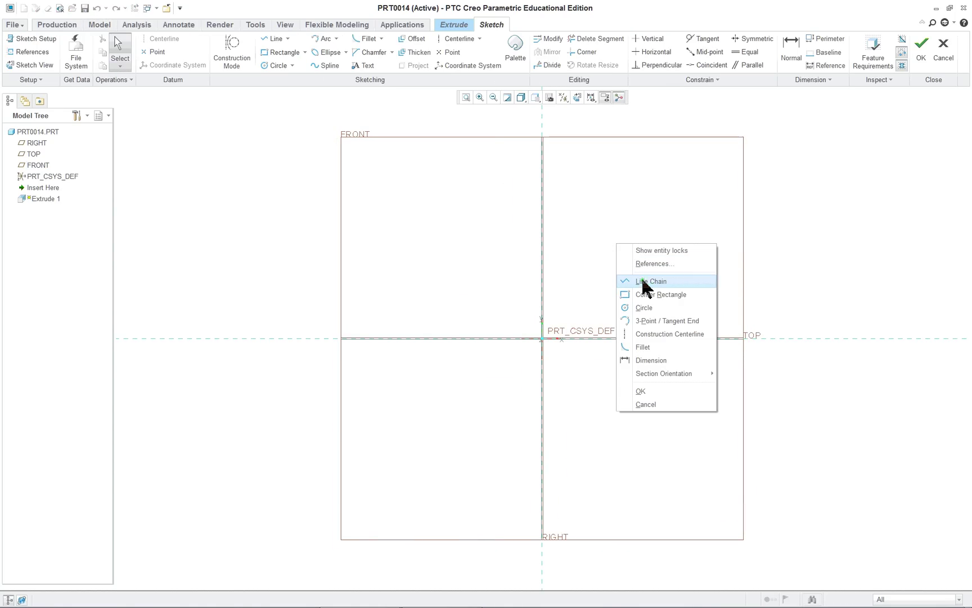
{"action": "left_click", "coordinate": [653, 283]}
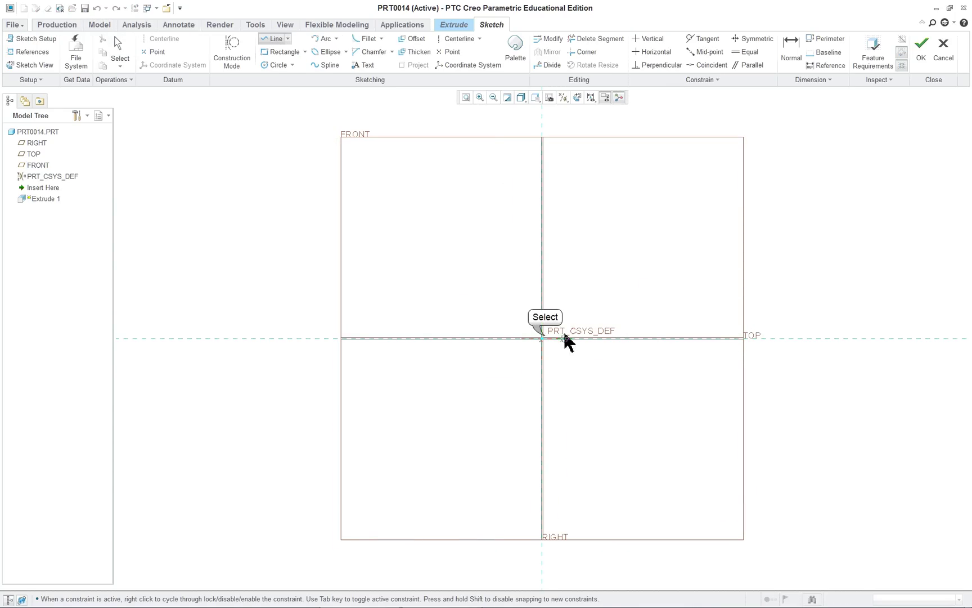
{"action": "left_click", "coordinate": [542, 339]}
{"action": "left_click", "coordinate": [542, 187]}
{"action": "left_click", "coordinate": [656, 234]}
{"action": "left_click", "coordinate": [815, 233]}
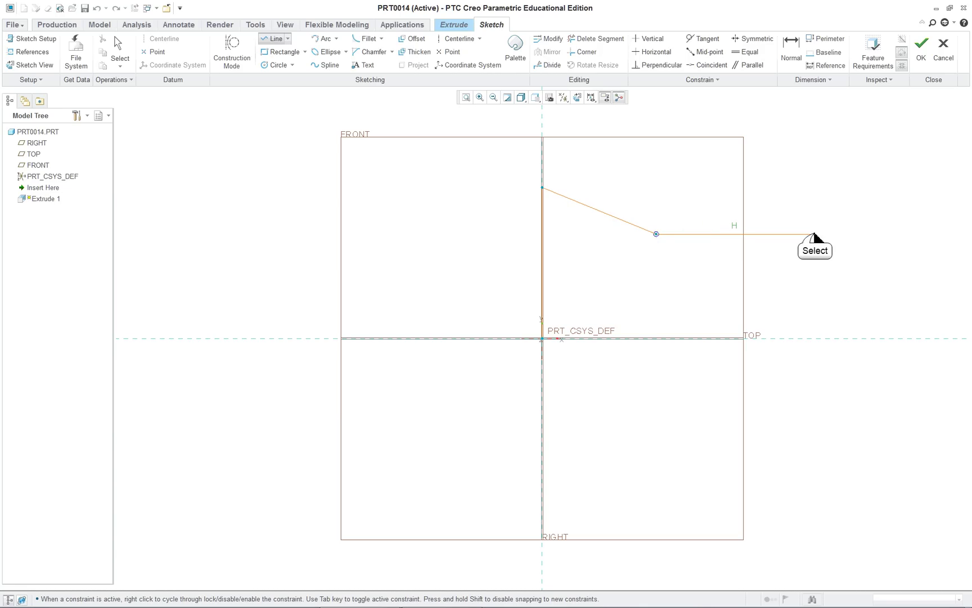
{"action": "left_click", "coordinate": [813, 338]}
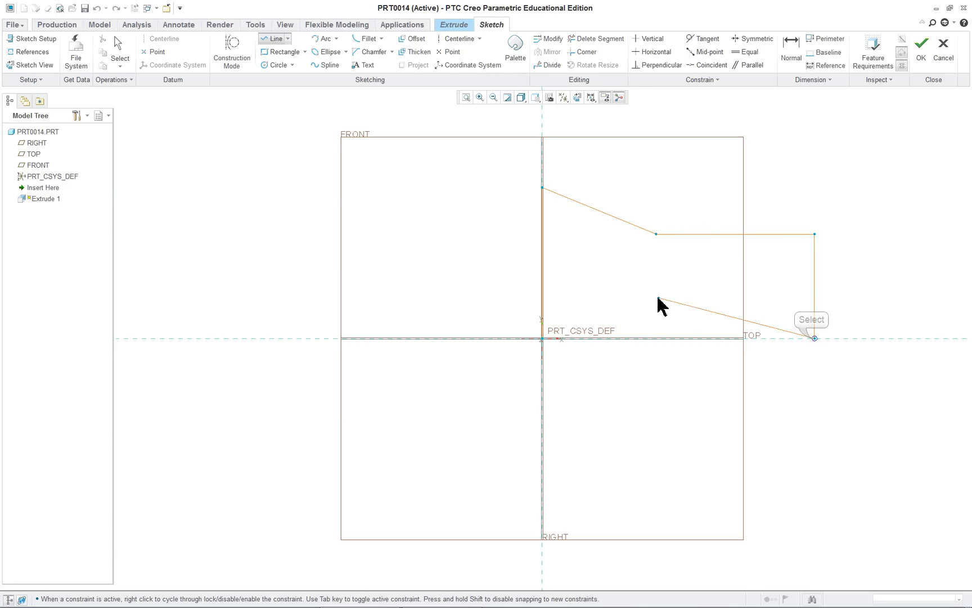
{"action": "left_click", "coordinate": [543, 338]}
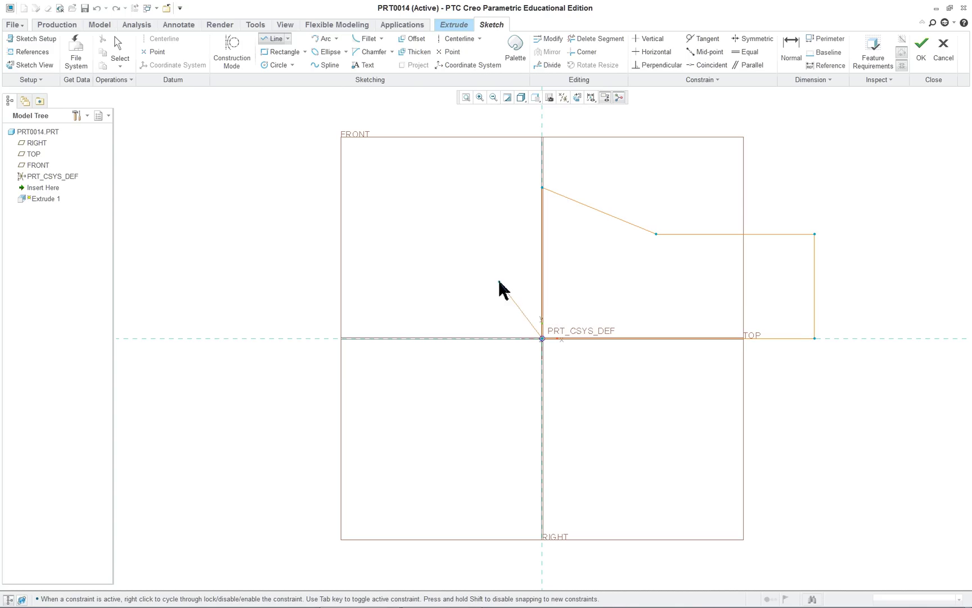
{"action": "middle_click", "coordinate": [443, 248]}
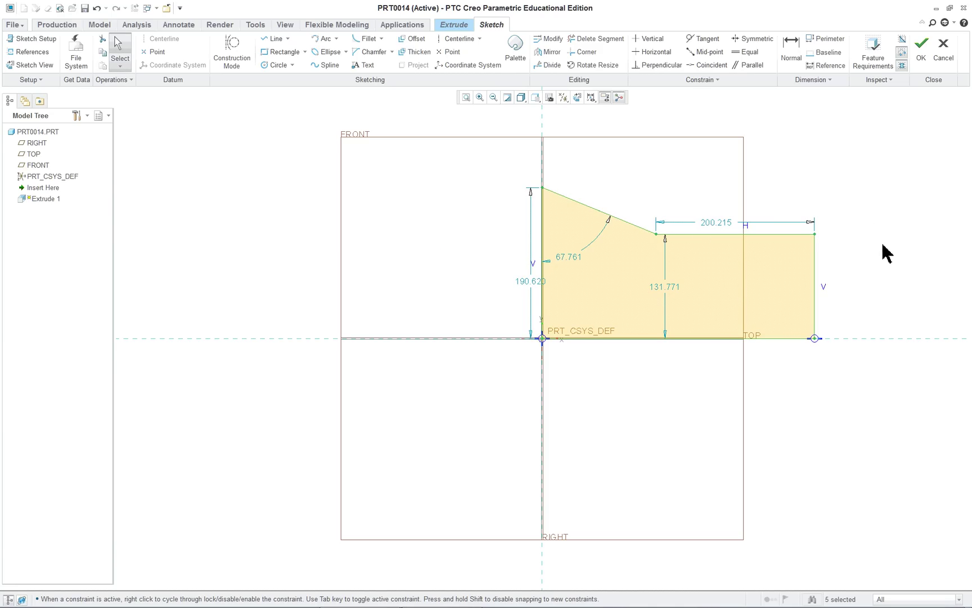
Step: Show the sketch in the Standard Orientation 3D view
{"action": "key", "text": "ctrl+d"}
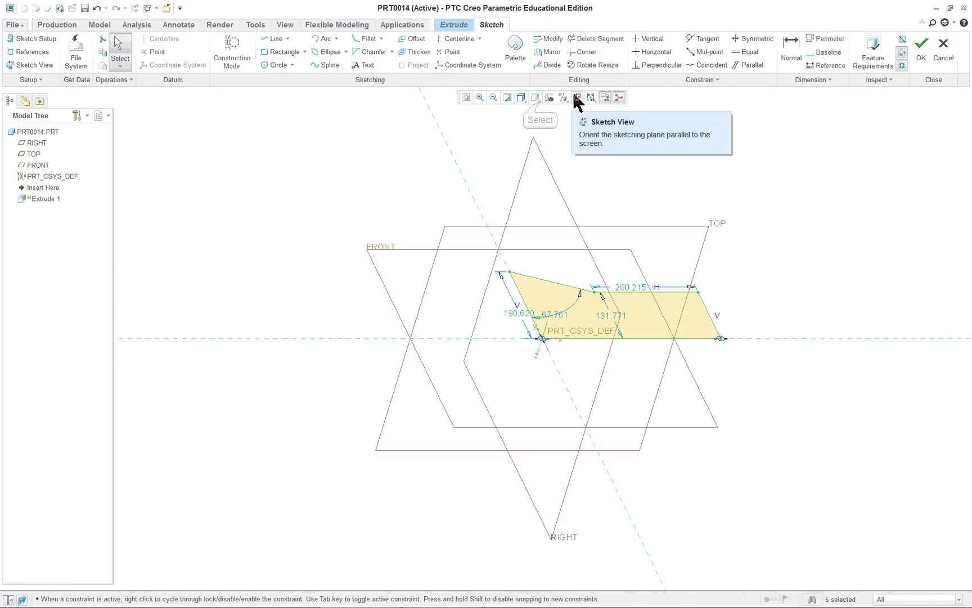
{"action": "left_click", "coordinate": [535, 98]}
{"action": "left_click", "coordinate": [549, 109]}
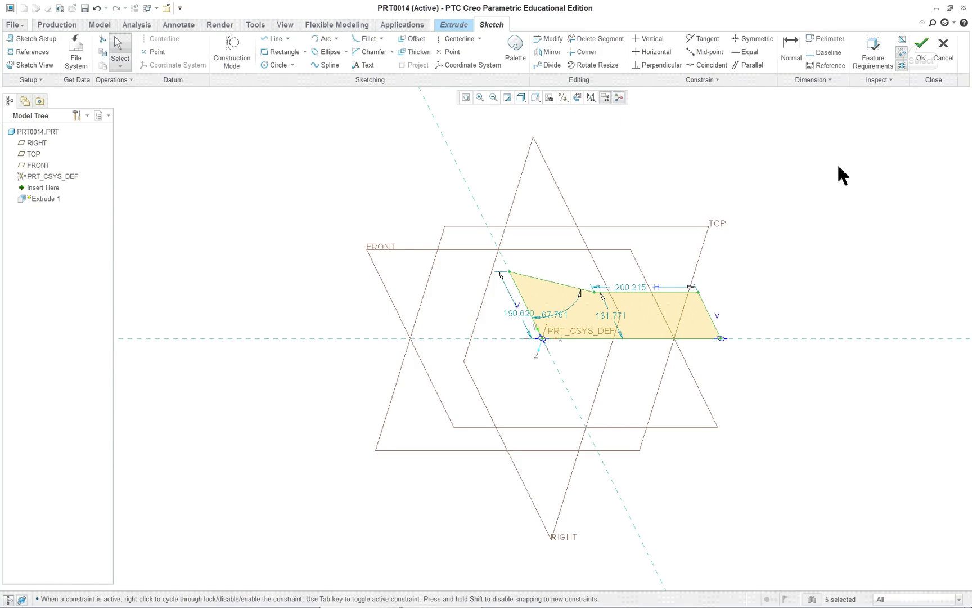
Step: Extrude the ramp profile symmetrically about FRONT to a depth of 142.313
{"action": "left_click", "coordinate": [919, 46]}
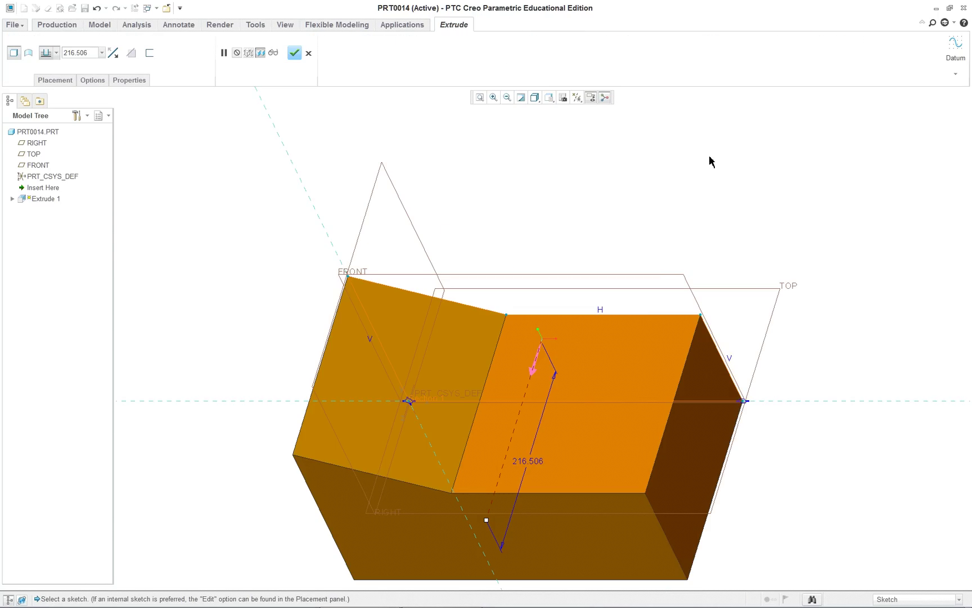
{"action": "left_click", "coordinate": [55, 52]}
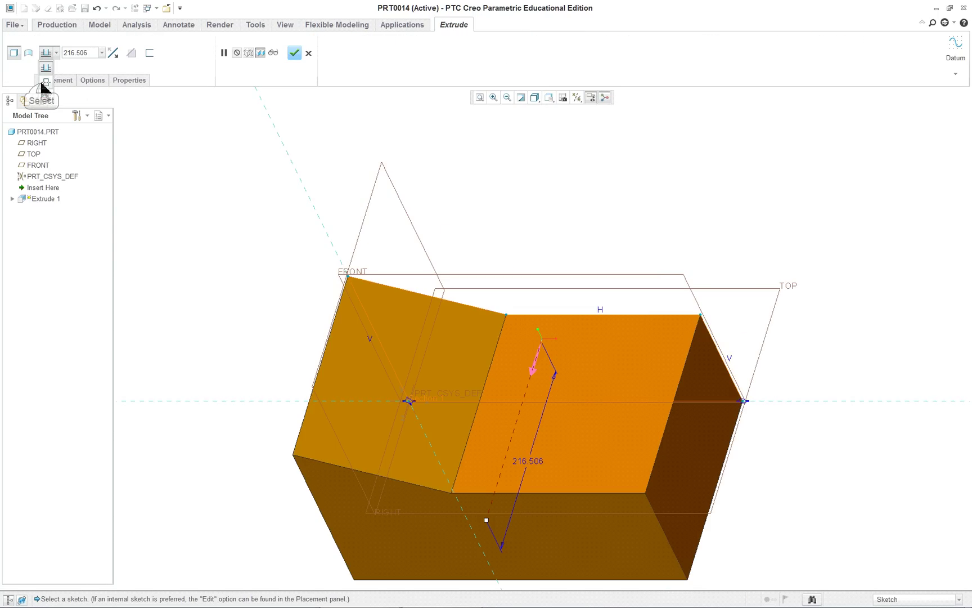
{"action": "left_click", "coordinate": [44, 83]}
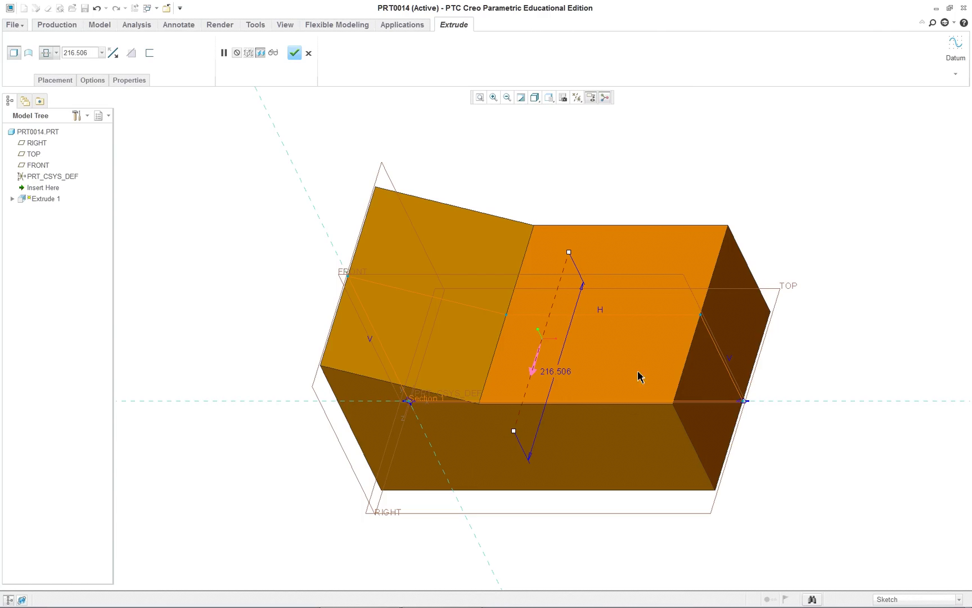
{"action": "left_click_drag", "start_coordinate": [518, 439], "coordinate": [518, 387]}
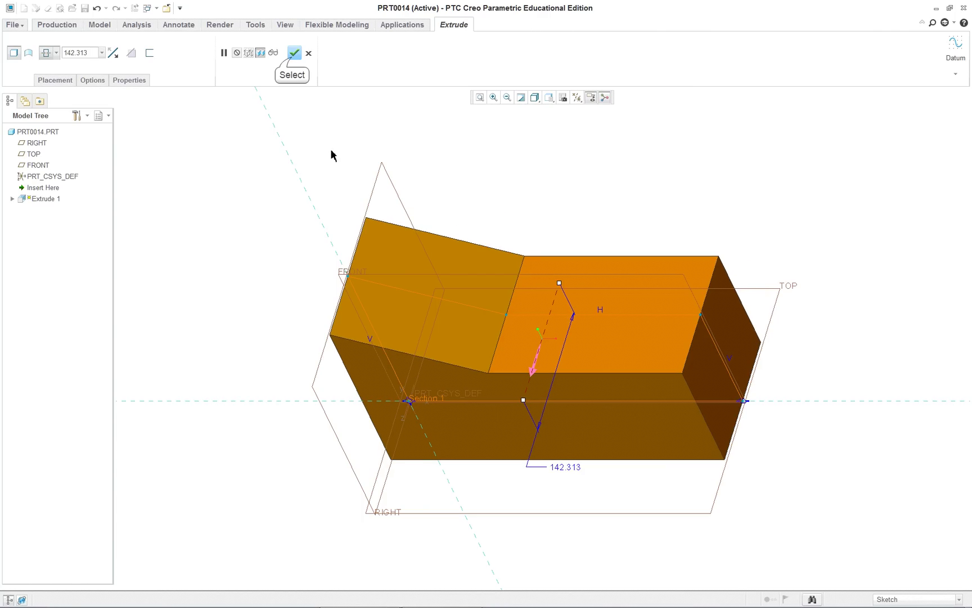
{"action": "left_click", "coordinate": [293, 54]}
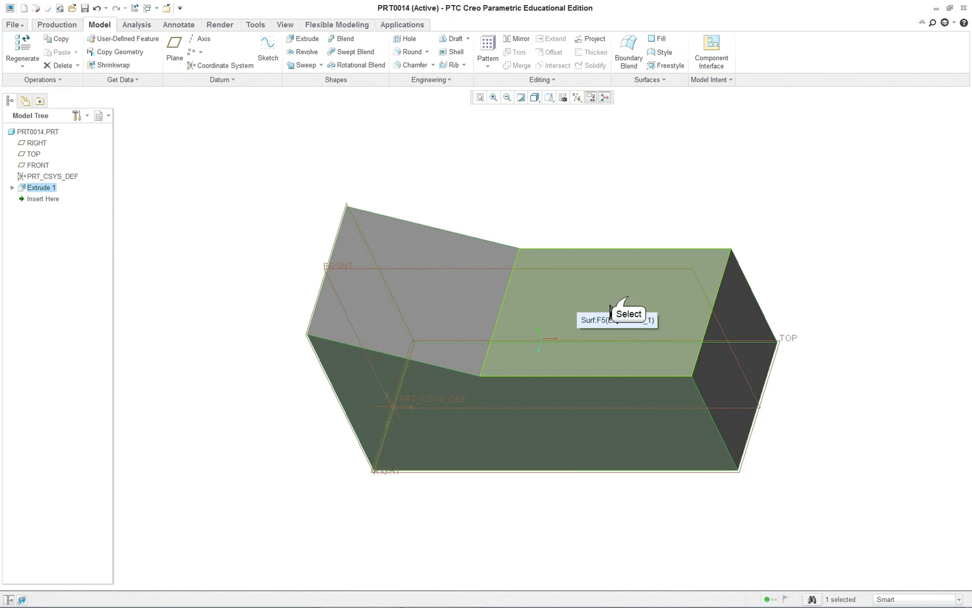
Step: Start an extrusion sketched on the block's flat top face, adding FRONT as a reference
{"action": "left_click", "coordinate": [629, 304]}
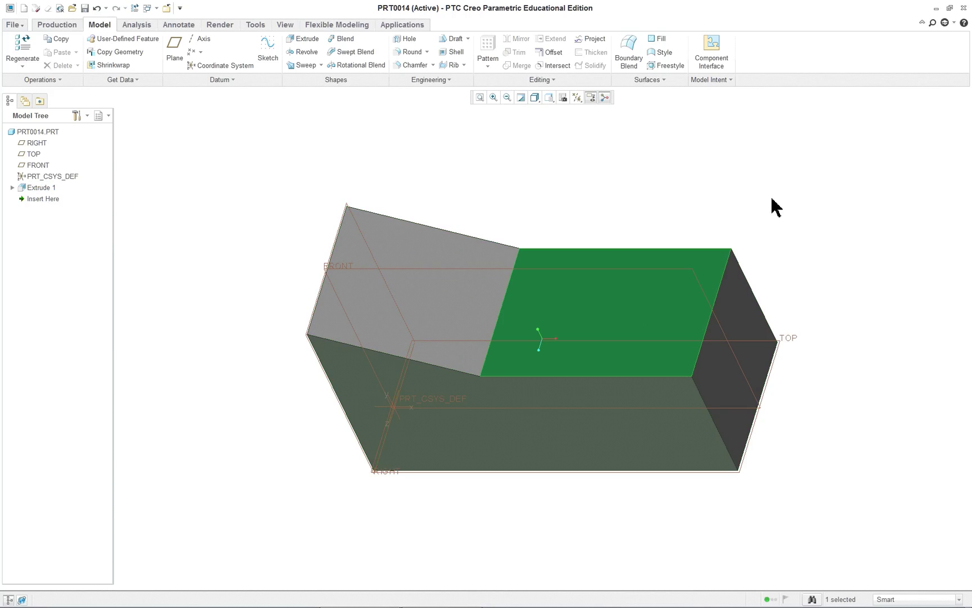
{"action": "left_click", "coordinate": [307, 39]}
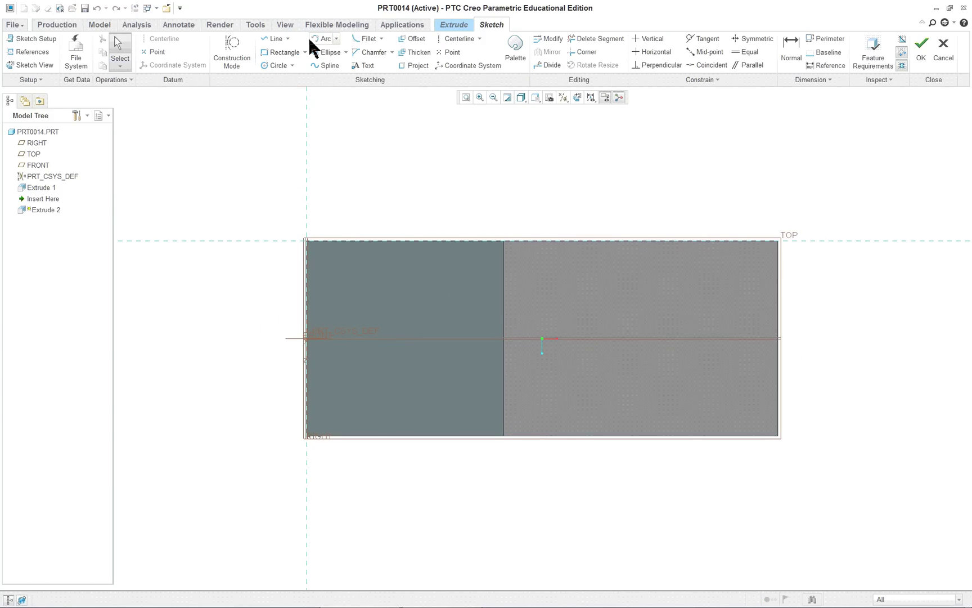
{"action": "right_click", "coordinate": [606, 161]}
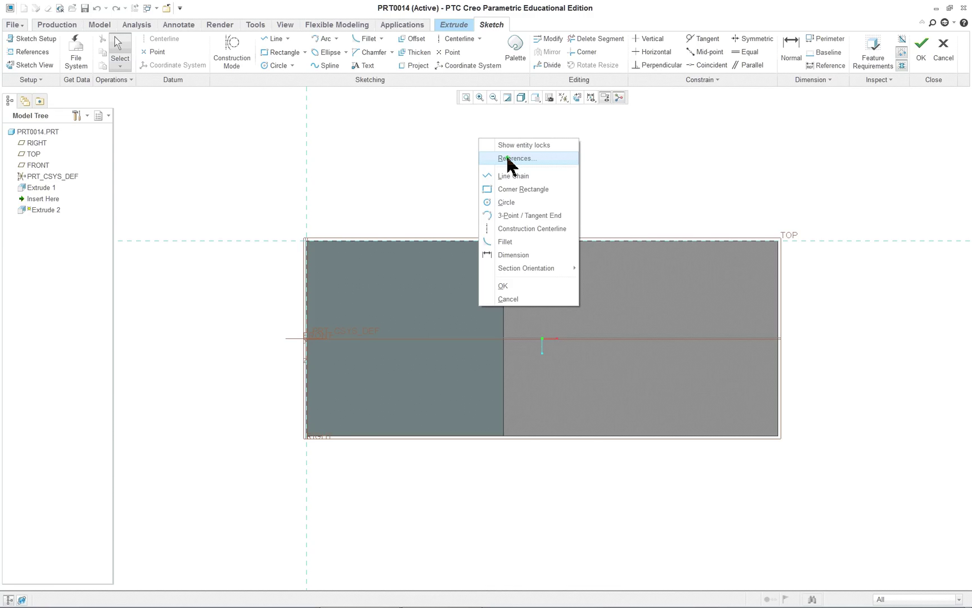
{"action": "left_click", "coordinate": [513, 158]}
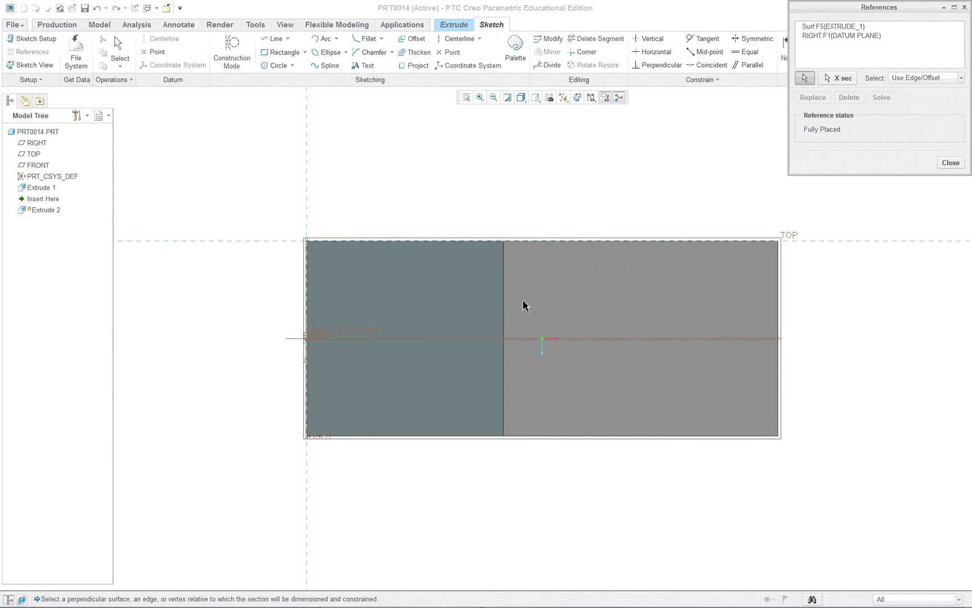
{"action": "left_click", "coordinate": [595, 345]}
Step: Draw a roughly 163.163 by 60.813 corner rectangle across the top face
{"action": "right_click", "coordinate": [825, 290]}
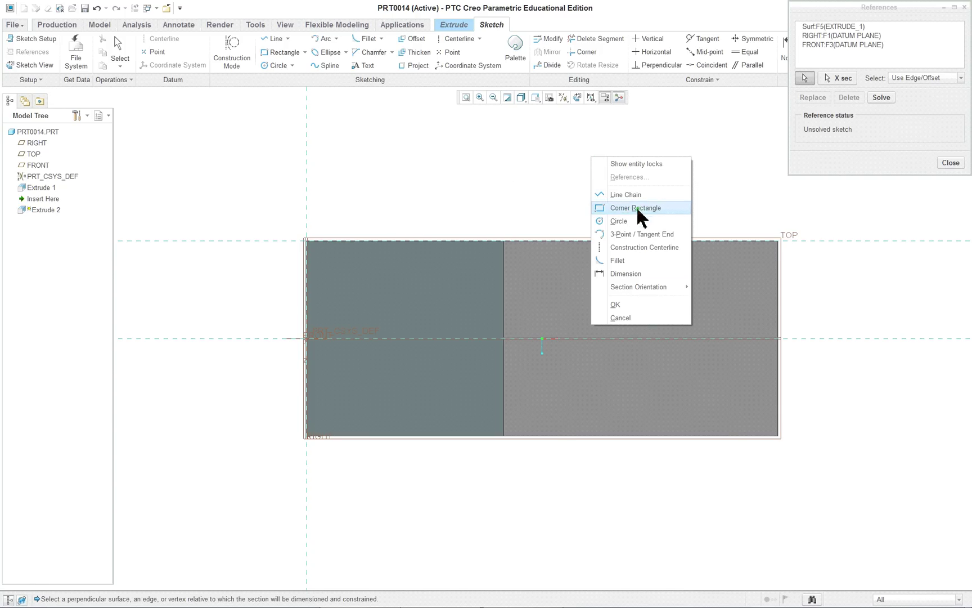
{"action": "left_click", "coordinate": [636, 209]}
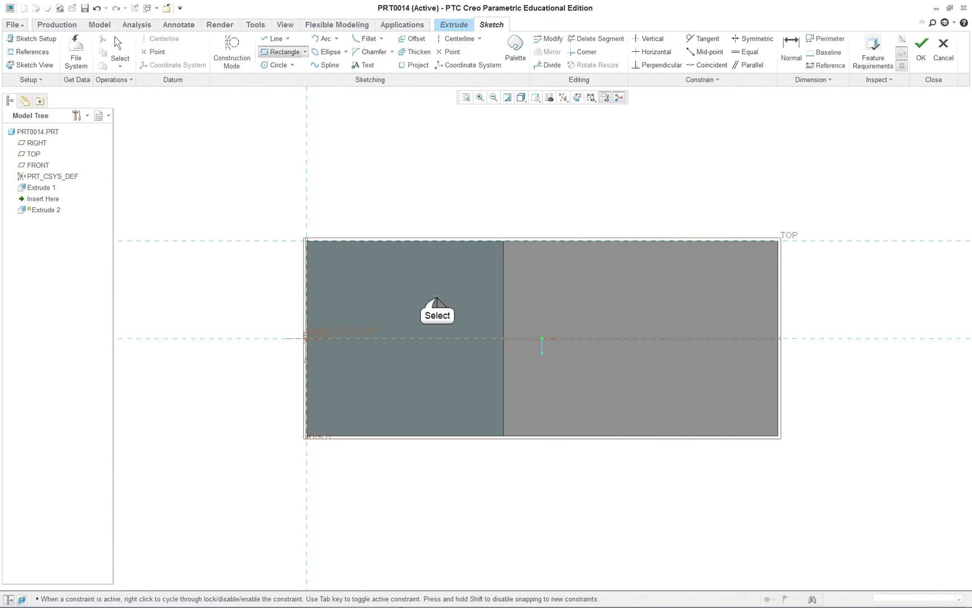
{"action": "left_click", "coordinate": [437, 298]}
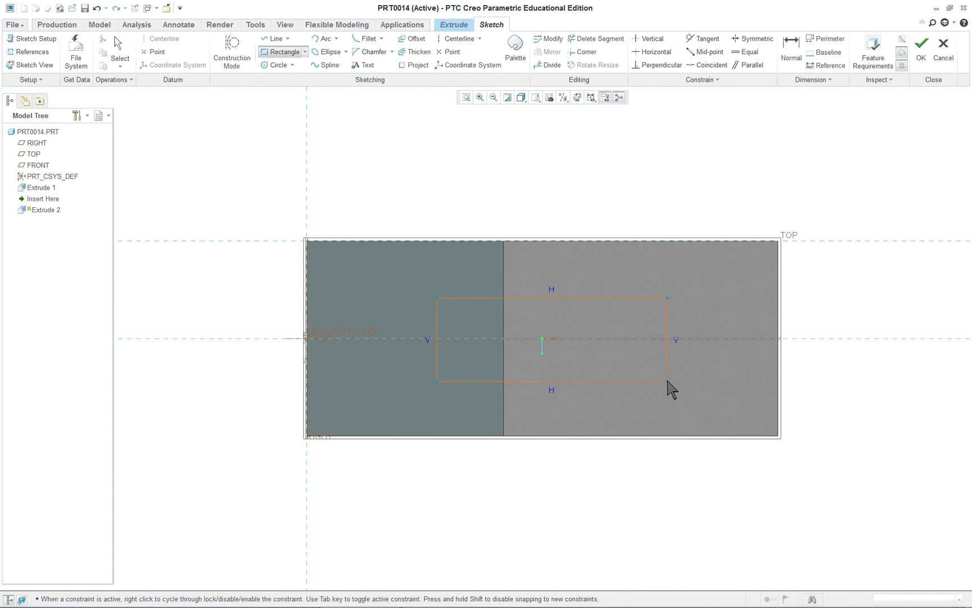
{"action": "left_click", "coordinate": [668, 381]}
{"action": "middle_click", "coordinate": [556, 171]}
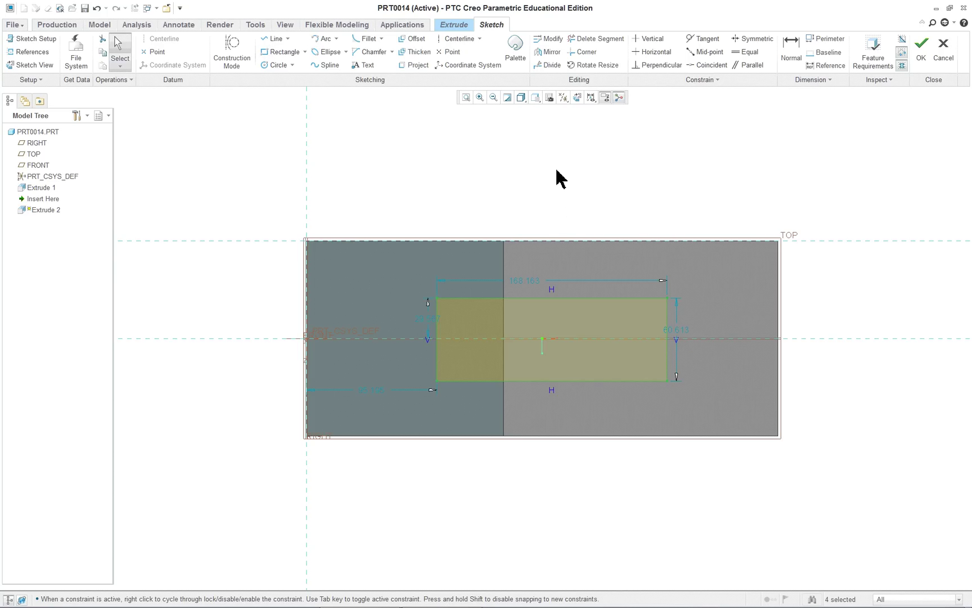
{"action": "mouse_move", "coordinate": [619, 264]}
{"action": "middle_mouse_down"}
{"action": "mouse_move", "coordinate": [616, 208]}
{"action": "mouse_move", "coordinate": [597, 190]}
{"action": "middle_mouse_up"}
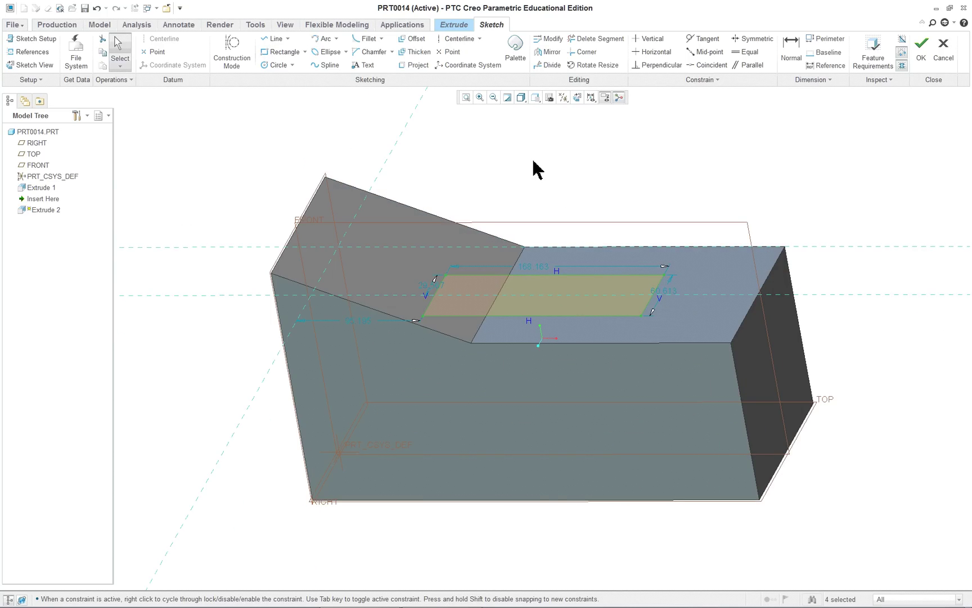
Step: Turn Extrude 2 into a material-removing cut going downward Through All into the block
{"action": "left_click", "coordinate": [920, 51]}
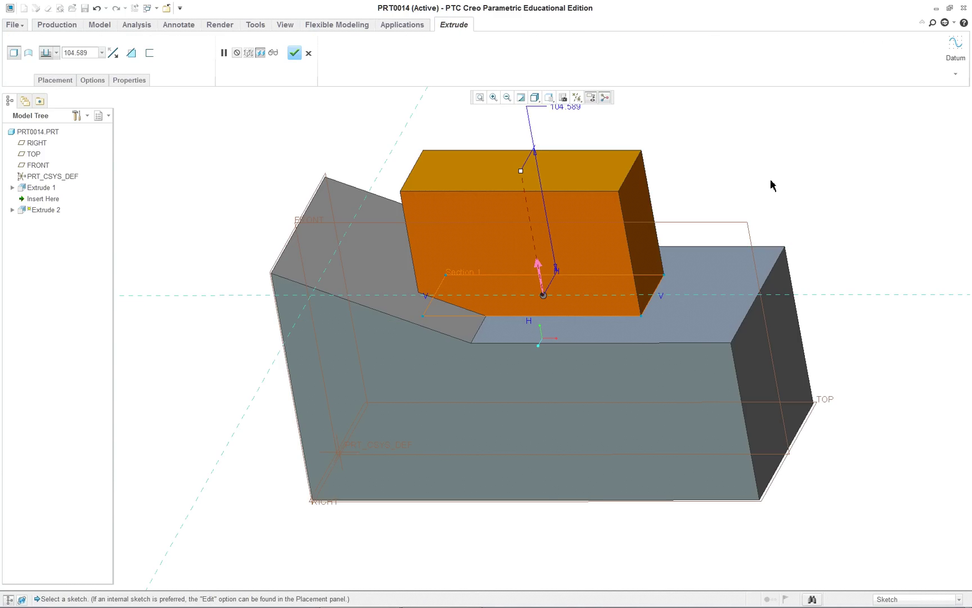
{"action": "right_click", "coordinate": [231, 149]}
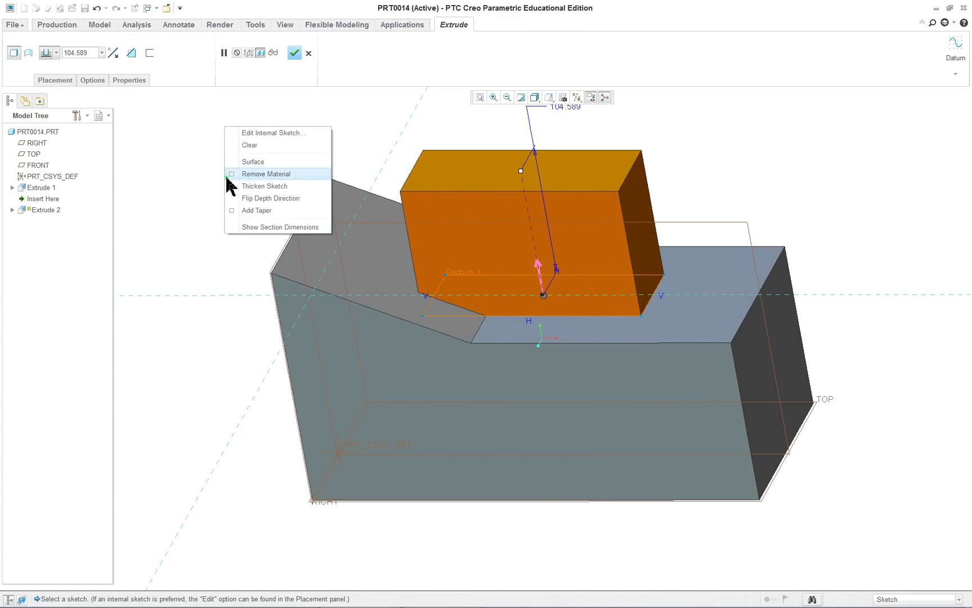
{"action": "left_click", "coordinate": [281, 176]}
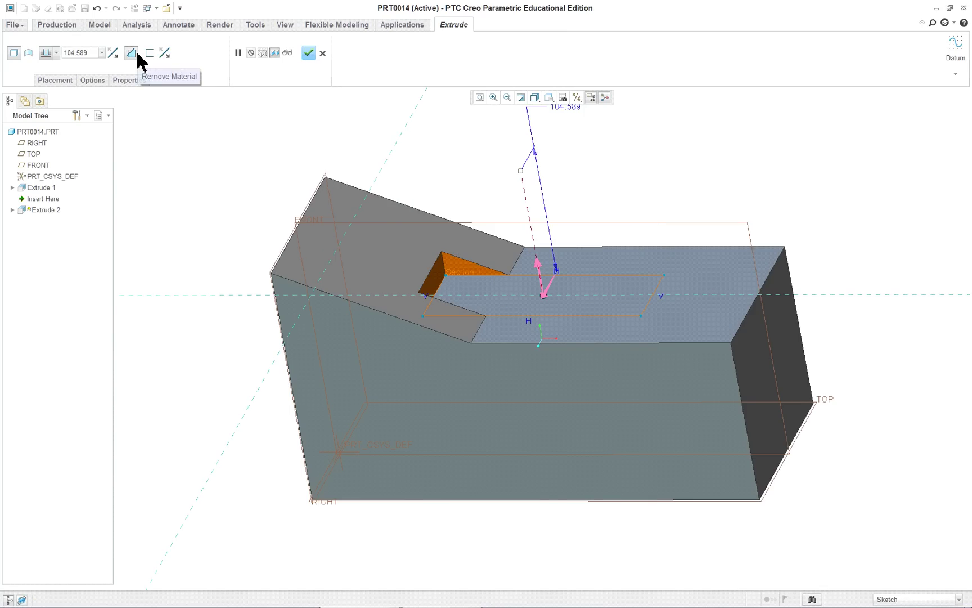
{"action": "left_click", "coordinate": [538, 268]}
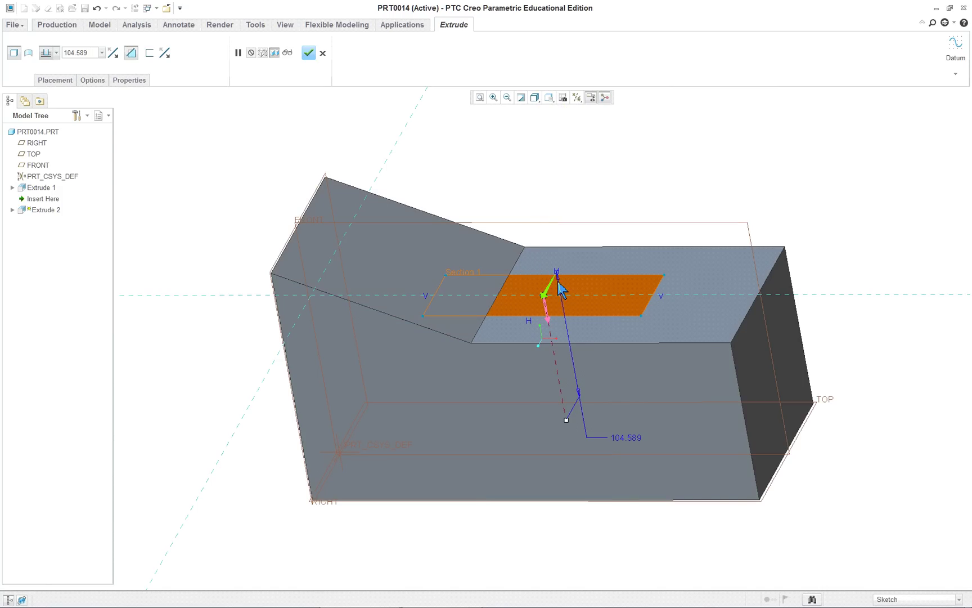
{"action": "right_click", "coordinate": [567, 421]}
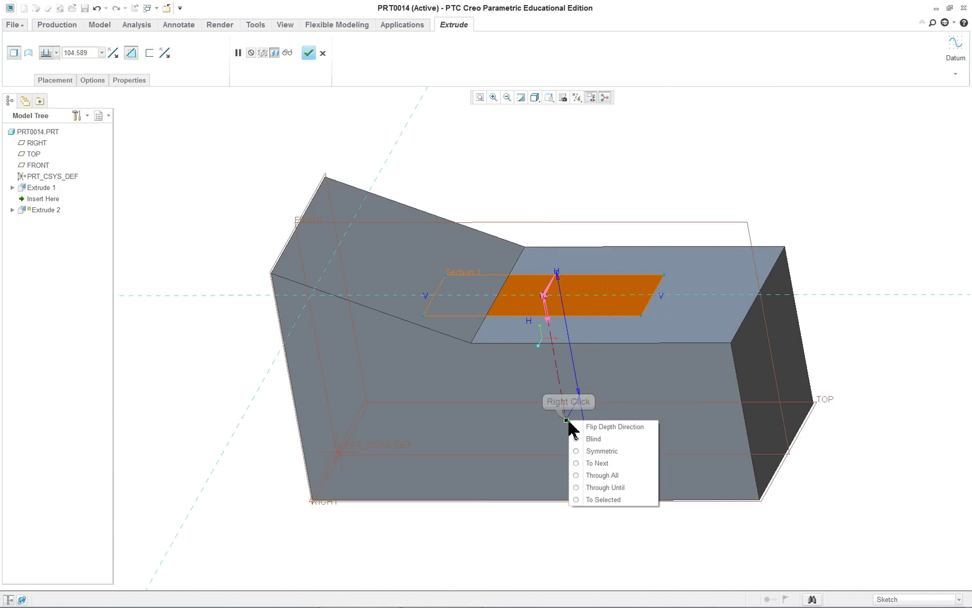
{"action": "left_click", "coordinate": [618, 479]}
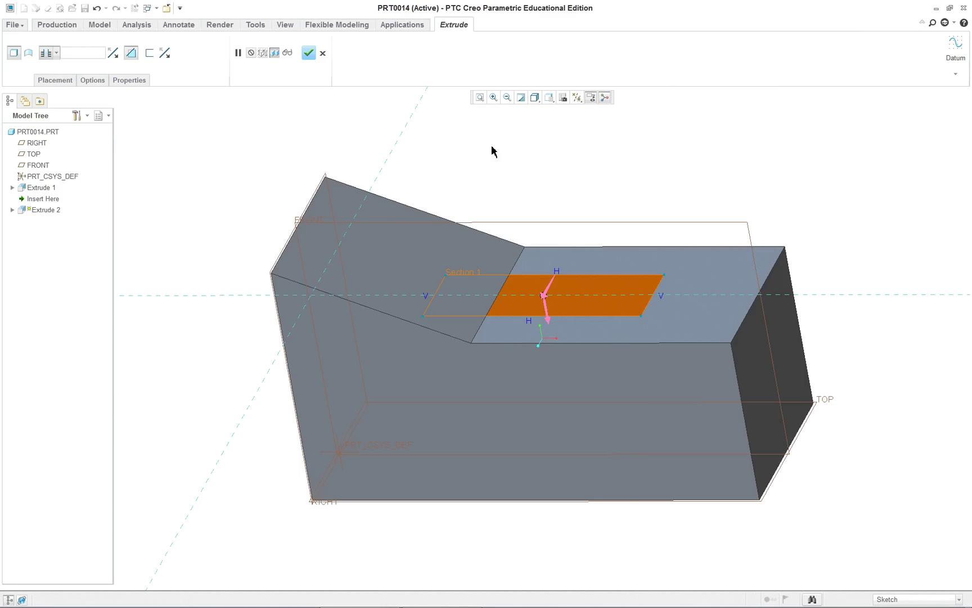
{"action": "left_click", "coordinate": [309, 54]}
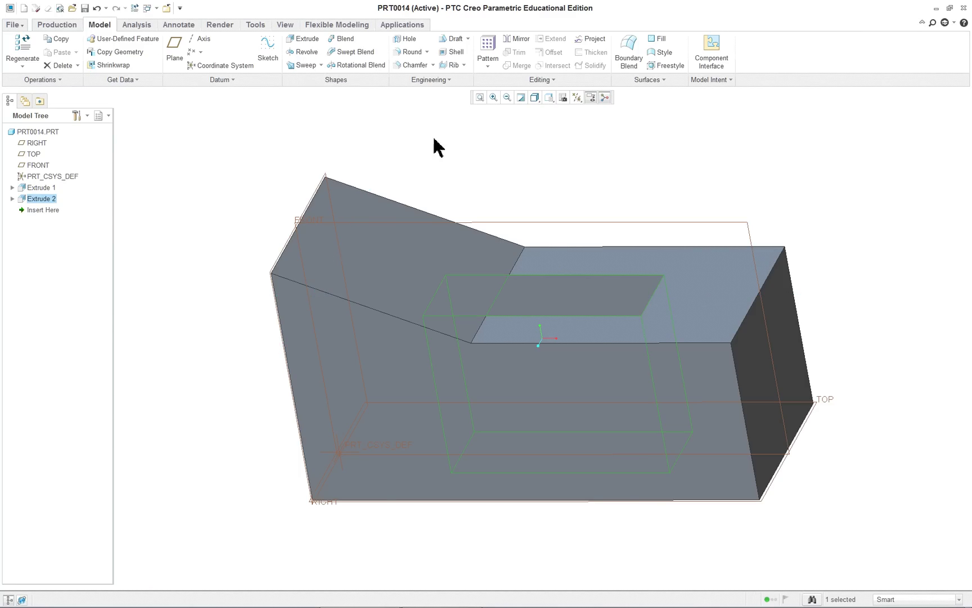
{"action": "middle_click_drag", "start_coordinate": [640, 202], "coordinate": [612, 170]}
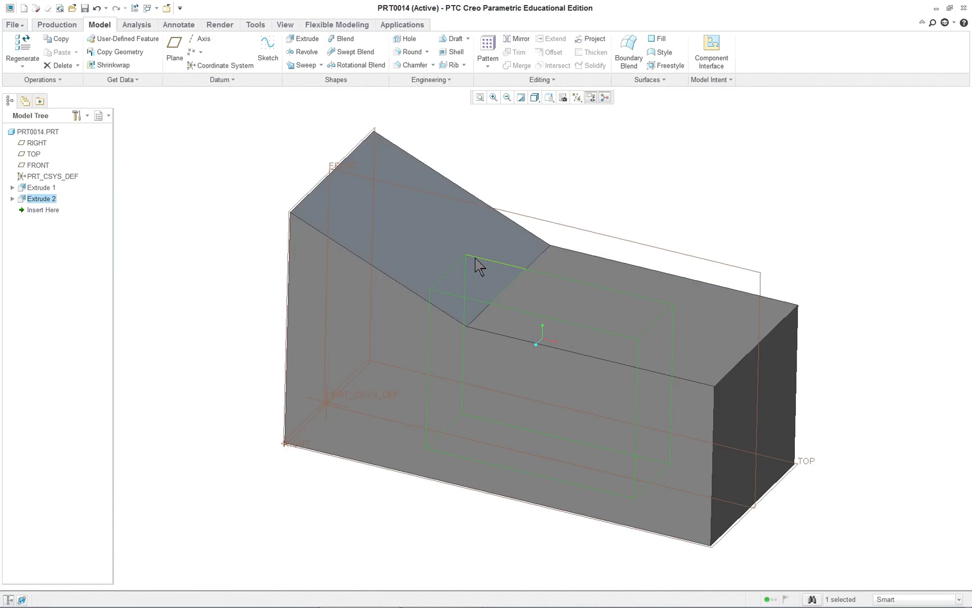
{"action": "mouse_move", "coordinate": [616, 159]}
{"action": "middle_mouse_down"}
{"action": "mouse_move", "coordinate": [613, 211]}
{"action": "mouse_move", "coordinate": [621, 192]}
{"action": "middle_mouse_up"}
{"action": "left_click", "coordinate": [614, 164]}
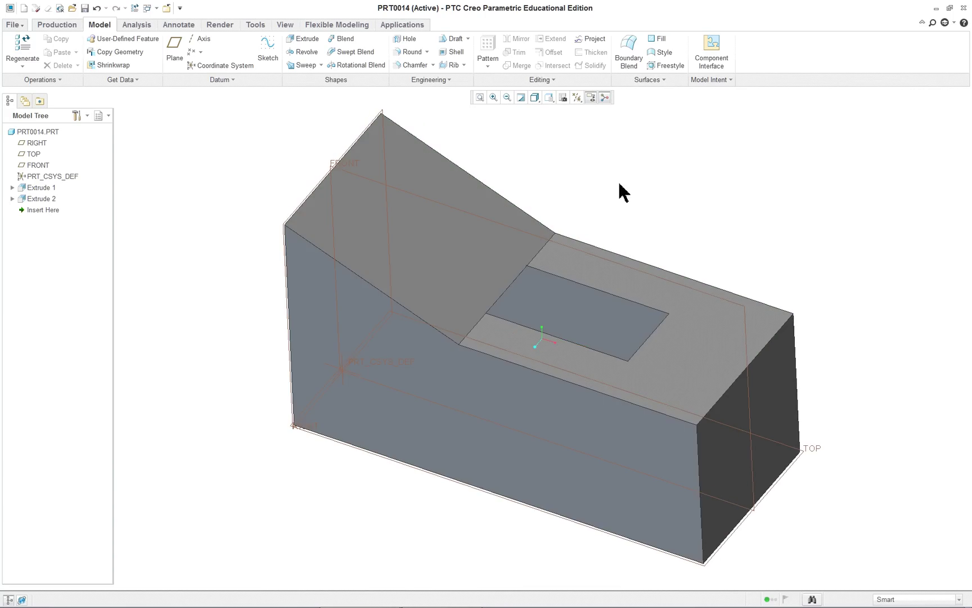
Step: Redefine Extrude 2 so Side 2 also cuts Through All, passing the slot fully through
{"action": "left_click", "coordinate": [55, 199]}
{"action": "right_click", "coordinate": [130, 153]}
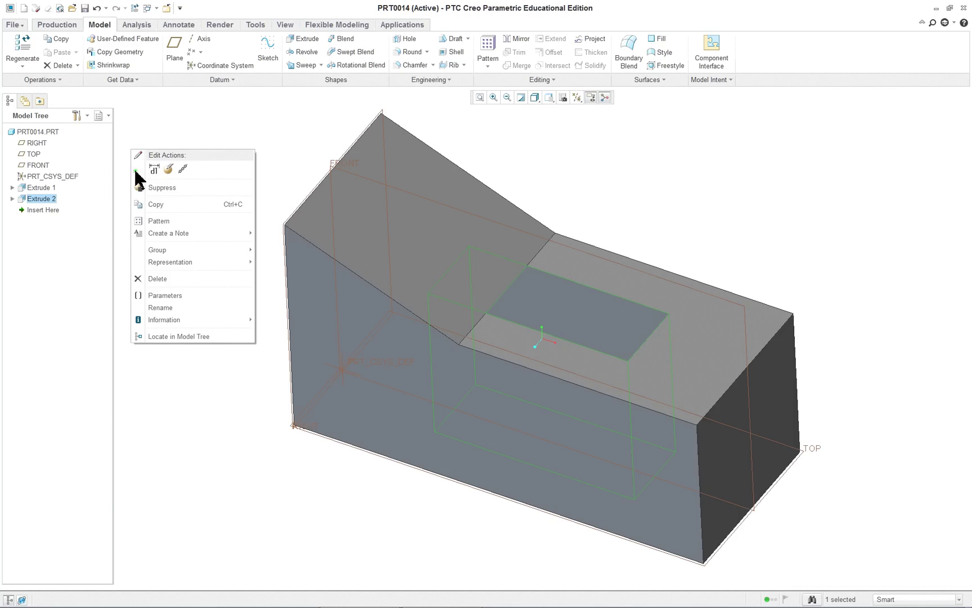
{"action": "left_click", "coordinate": [169, 170]}
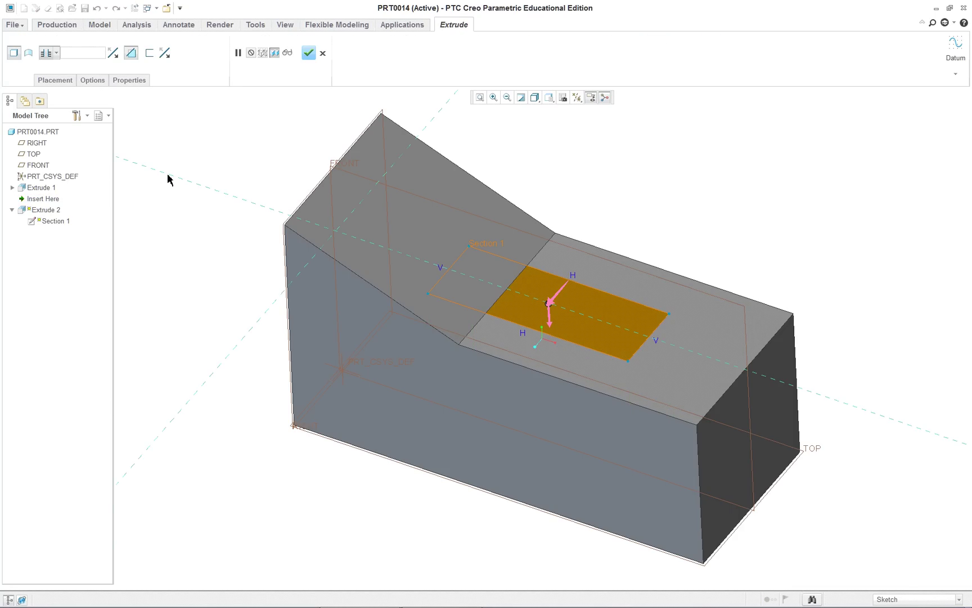
{"action": "left_click", "coordinate": [93, 80]}
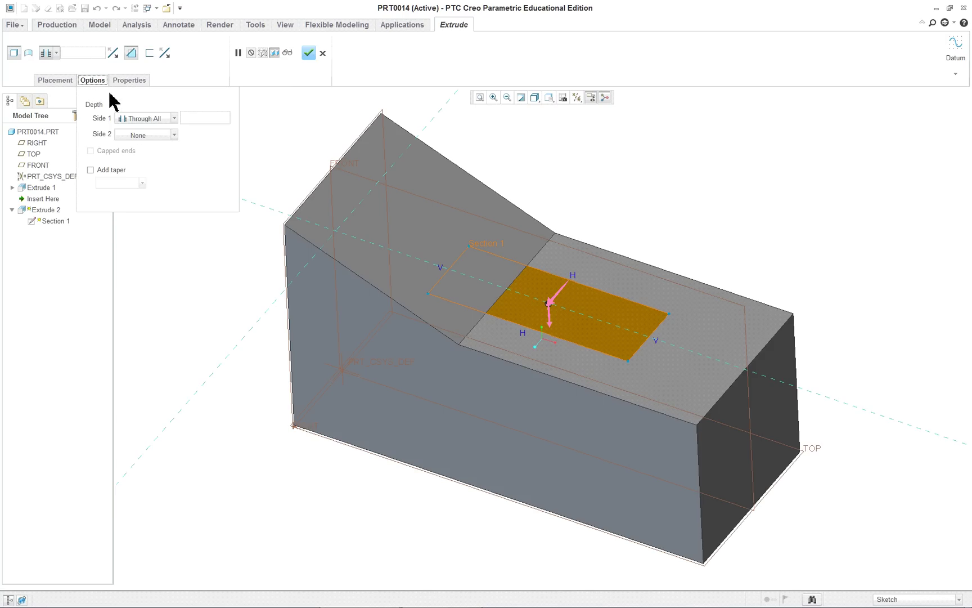
{"action": "left_click", "coordinate": [148, 135]}
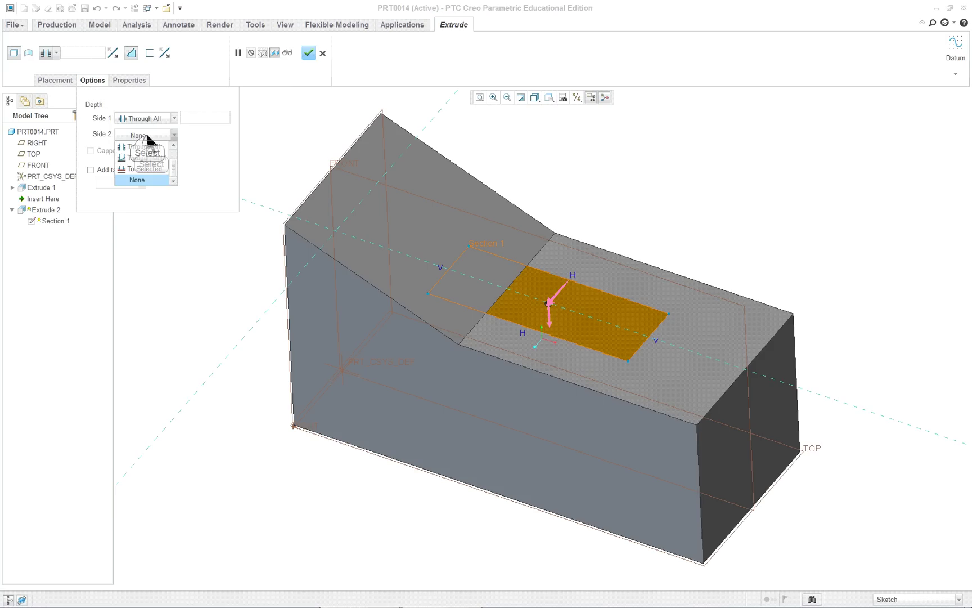
{"action": "left_click", "coordinate": [152, 147]}
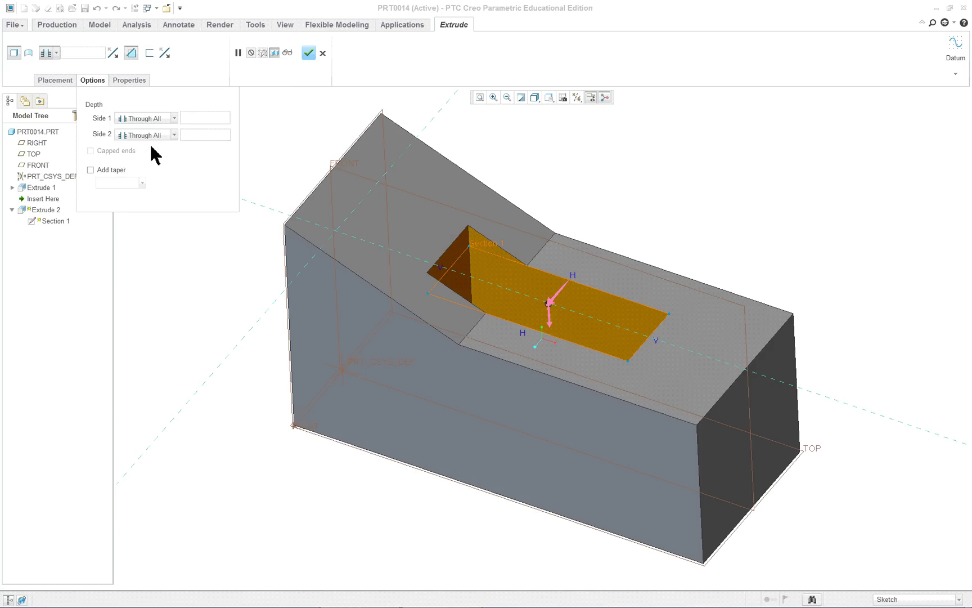
{"action": "middle_click_drag", "start_coordinate": [324, 203], "coordinate": [361, 211]}
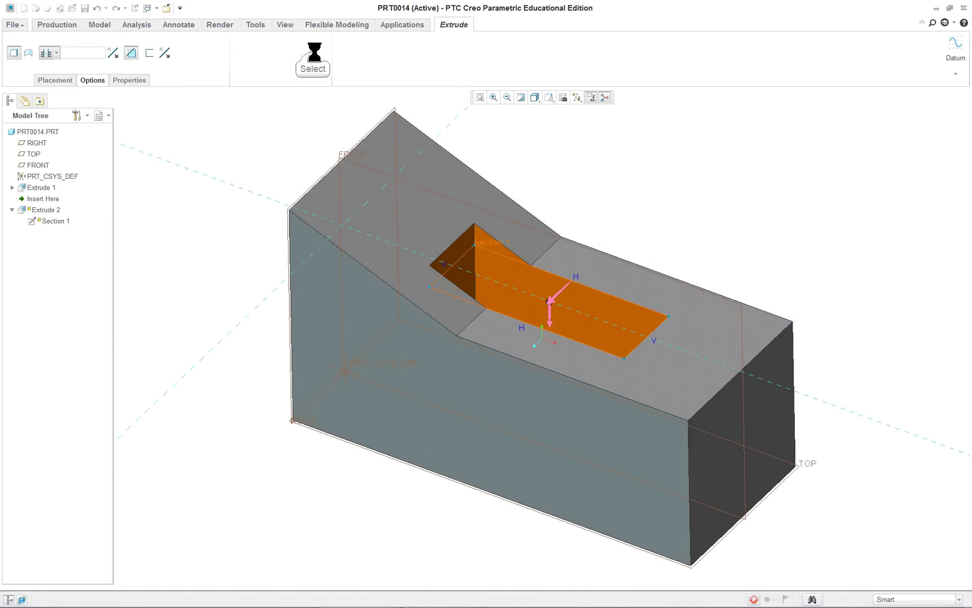
{"action": "left_click", "coordinate": [311, 53]}
{"action": "left_click", "coordinate": [747, 225]}
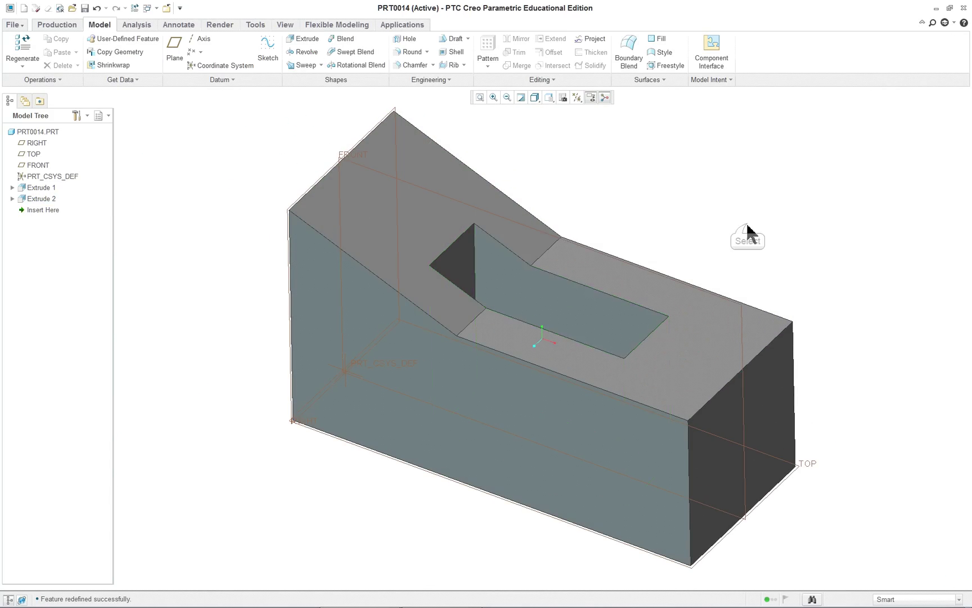
{"action": "middle_click_drag", "start_coordinate": [745, 235], "coordinate": [731, 263]}
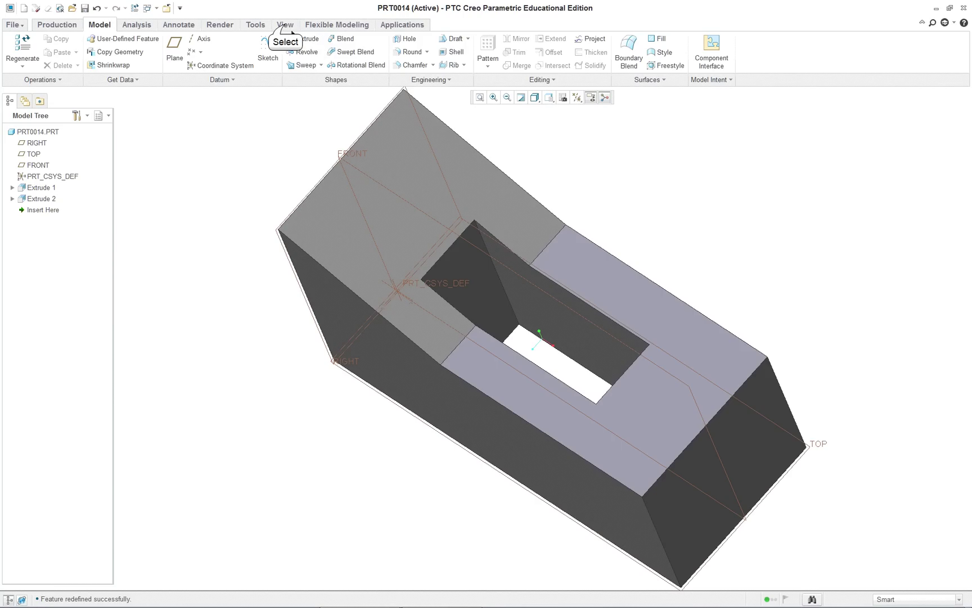
Step: Apply the orange swatch from the adv-paint-metallic.dmt library to the whole PRT0014 part
{"action": "left_click", "coordinate": [286, 27]}
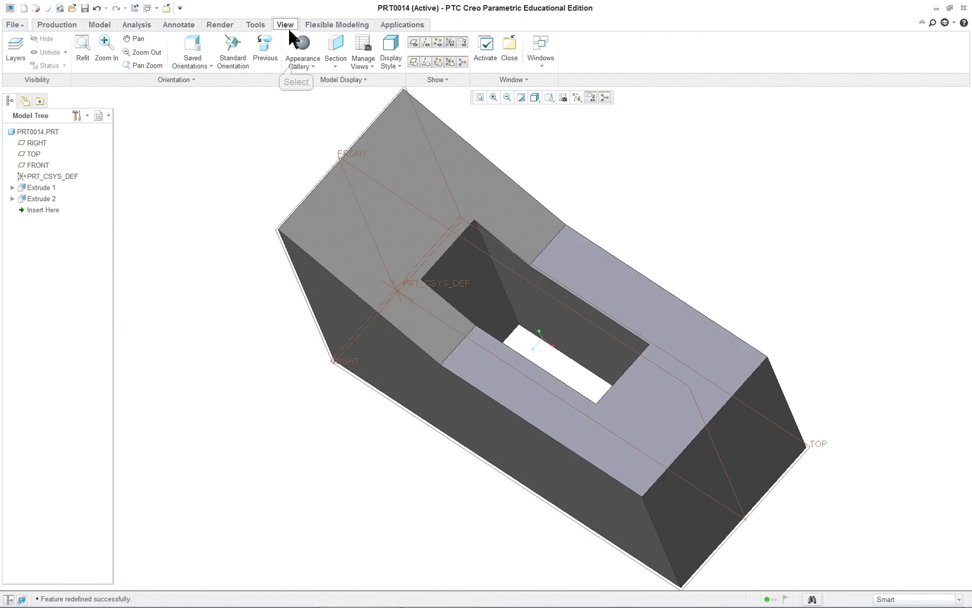
{"action": "left_click", "coordinate": [298, 66]}
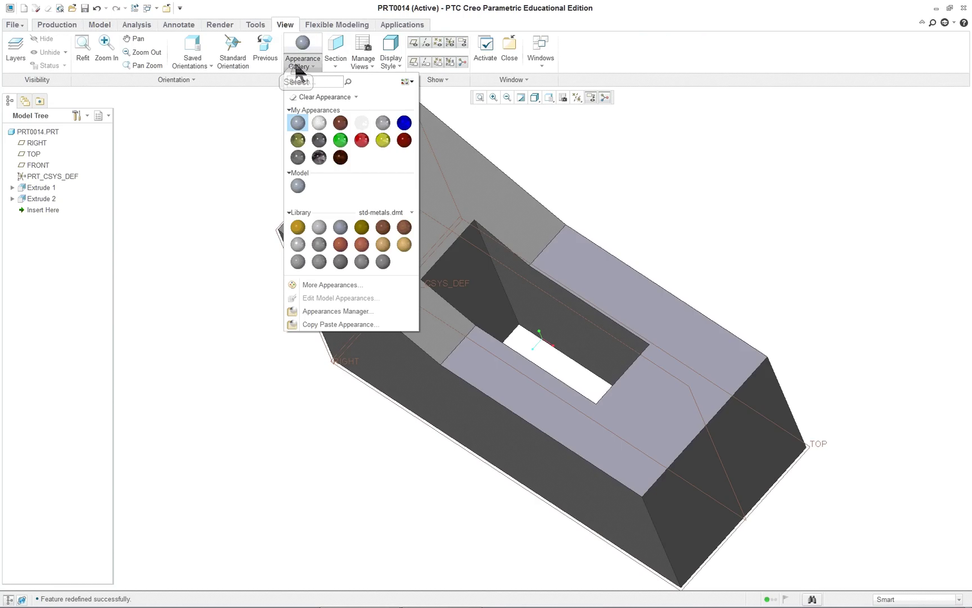
{"action": "left_click", "coordinate": [412, 213]}
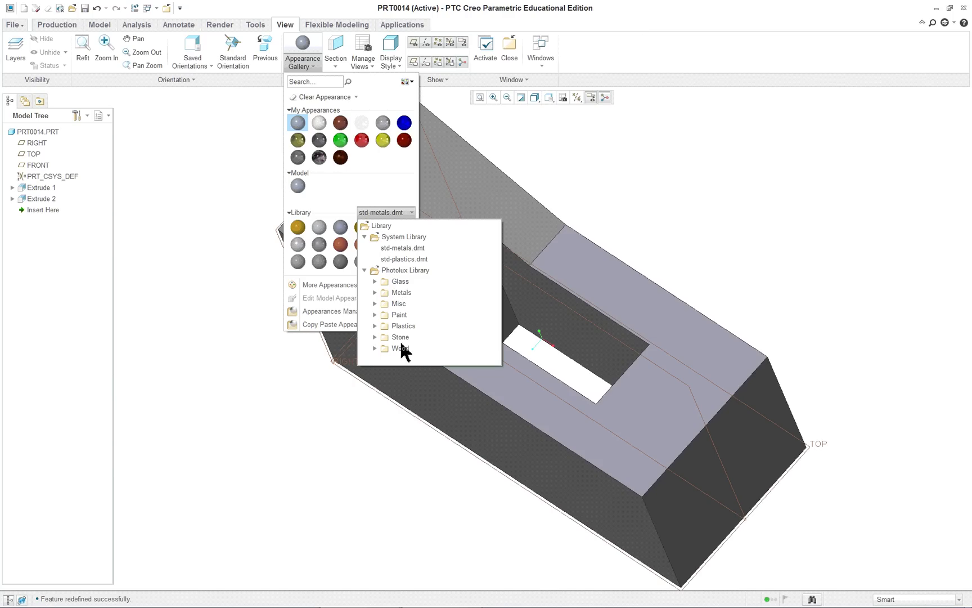
{"action": "left_click", "coordinate": [375, 315]}
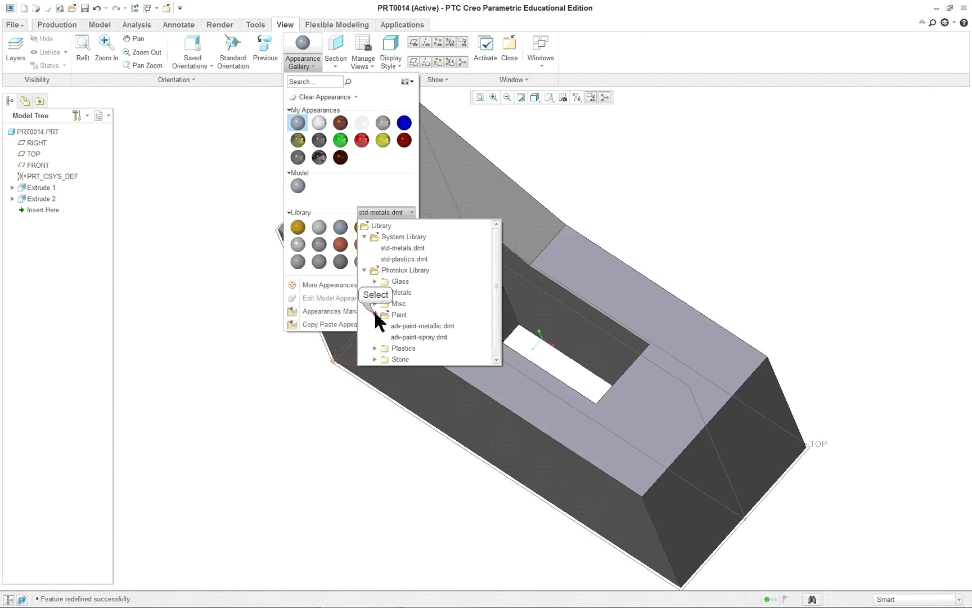
{"action": "left_click", "coordinate": [421, 325]}
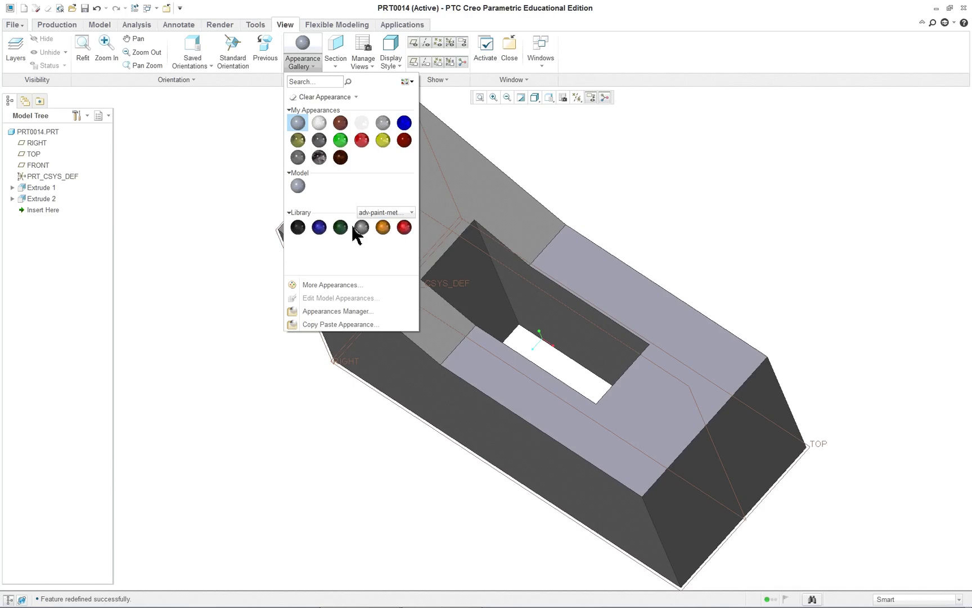
{"action": "left_click", "coordinate": [383, 227]}
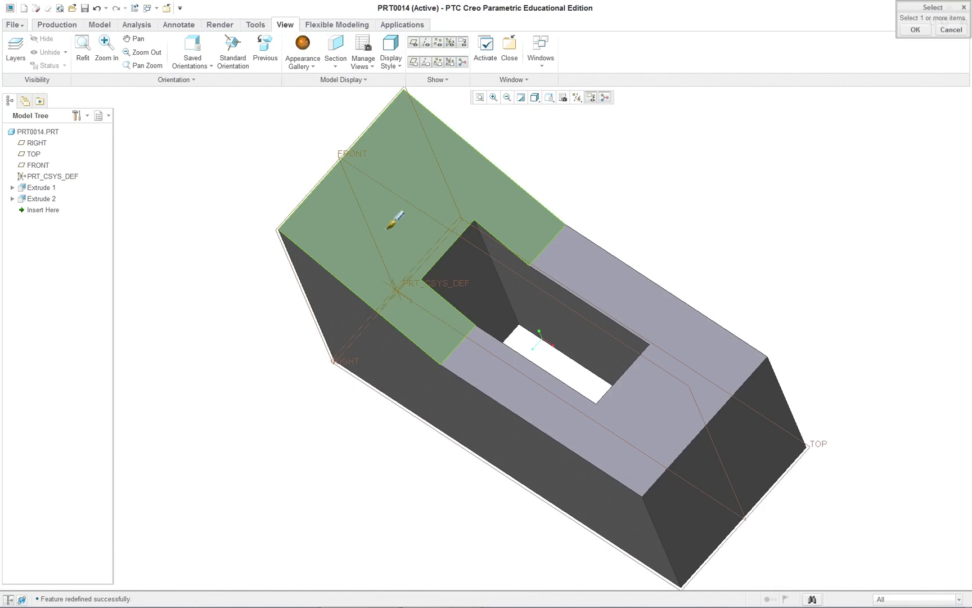
{"action": "left_click", "coordinate": [44, 133]}
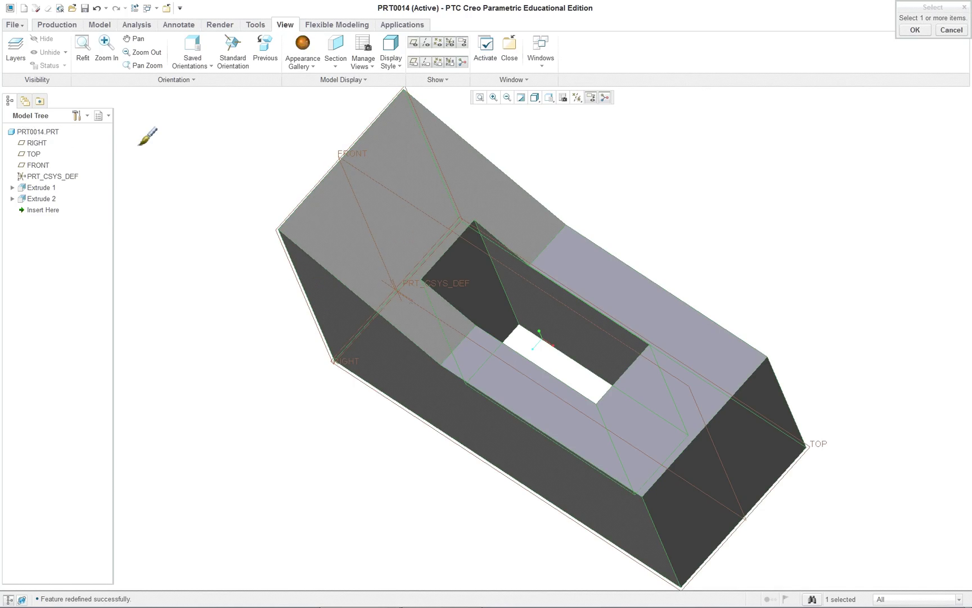
{"action": "mouse_move", "coordinate": [326, 354]}
{"action": "middle_mouse_down"}
{"action": "mouse_move", "coordinate": [413, 297]}
{"action": "mouse_move", "coordinate": [448, 256]}
{"action": "mouse_move", "coordinate": [356, 296]}
{"action": "mouse_move", "coordinate": [281, 286]}
{"action": "mouse_move", "coordinate": [356, 263]}
{"action": "mouse_move", "coordinate": [417, 178]}
{"action": "mouse_move", "coordinate": [402, 257]}
{"action": "mouse_move", "coordinate": [373, 288]}
{"action": "mouse_move", "coordinate": [415, 273]}
{"action": "mouse_move", "coordinate": [358, 298]}
{"action": "middle_mouse_up"}
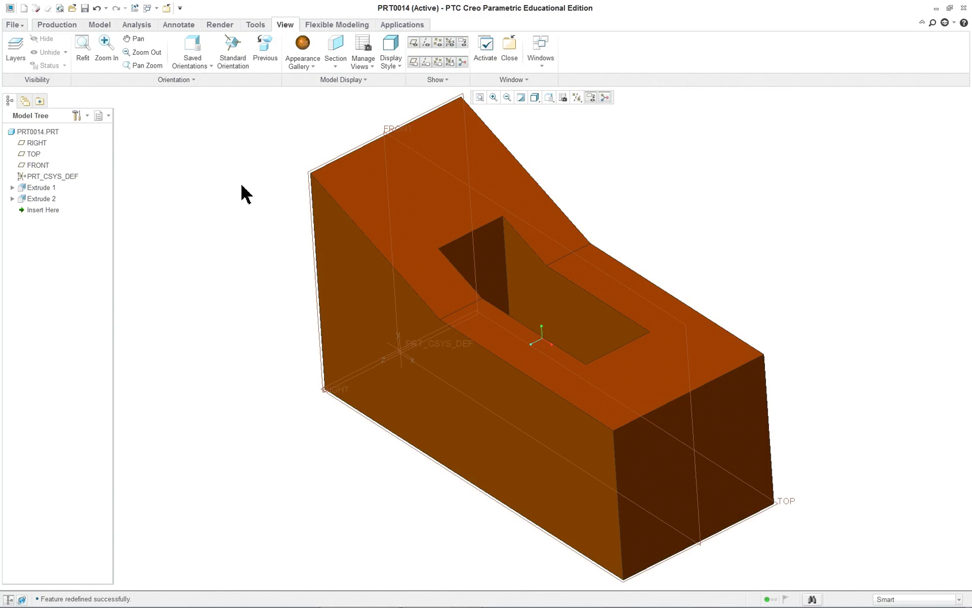